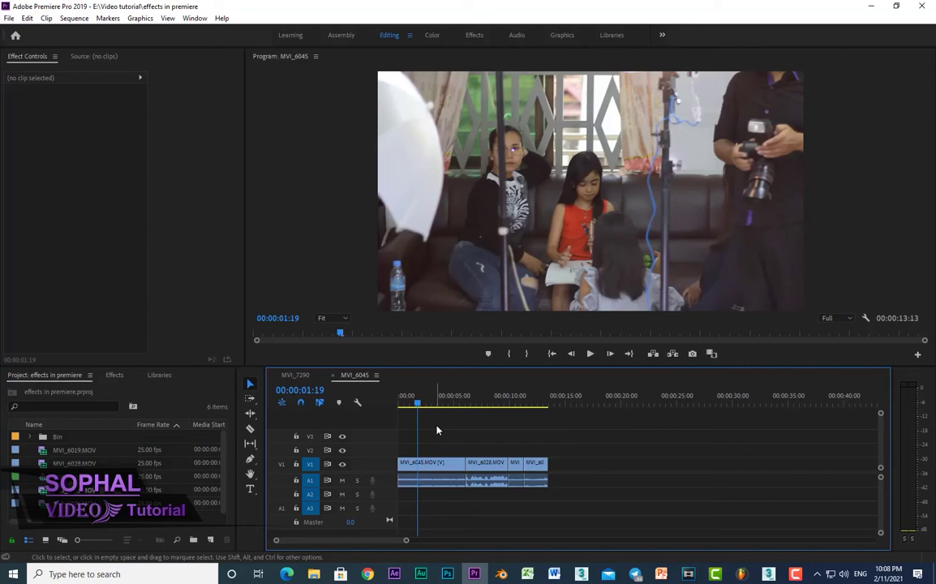
Show the Effects panel and select clip MVI_6045 to load its Motion, Opacity and audio properties
left_click(115, 376)
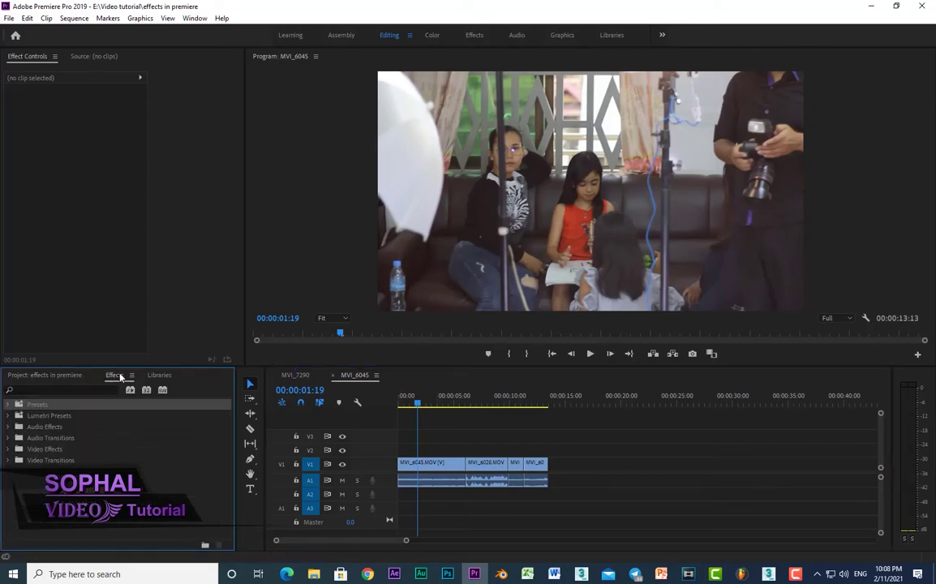
left_click(430, 463)
left_click(77, 288)
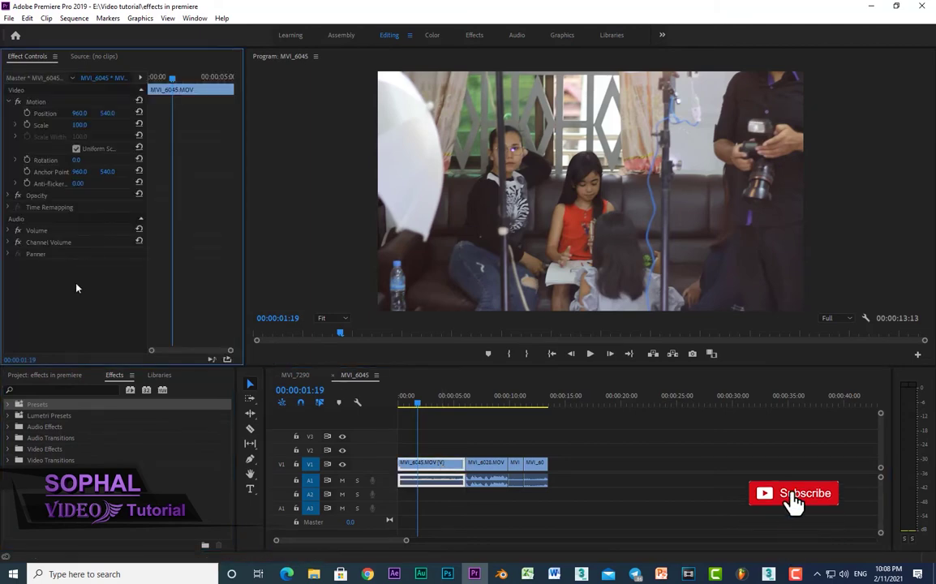
left_click(45, 421)
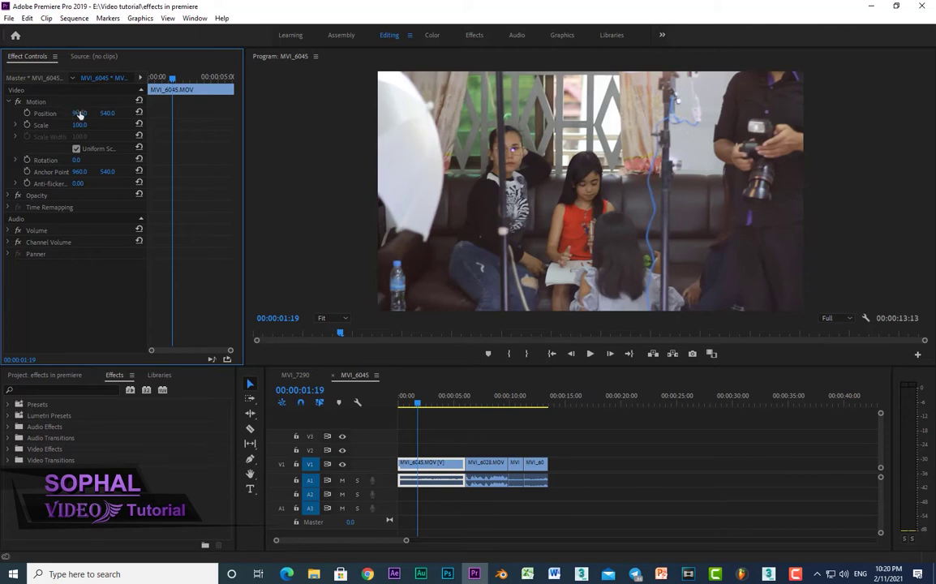
mouse_move(79, 114)
left_mouse_down()
mouse_move(141, 100)
mouse_move(86, 134)
left_mouse_up()
left_click(139, 101)
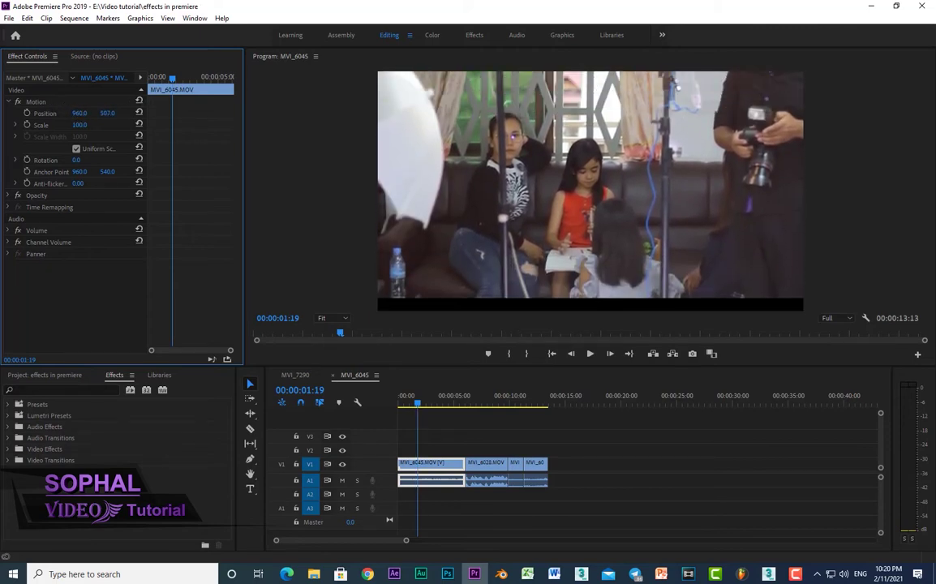
key("ctrl+z")
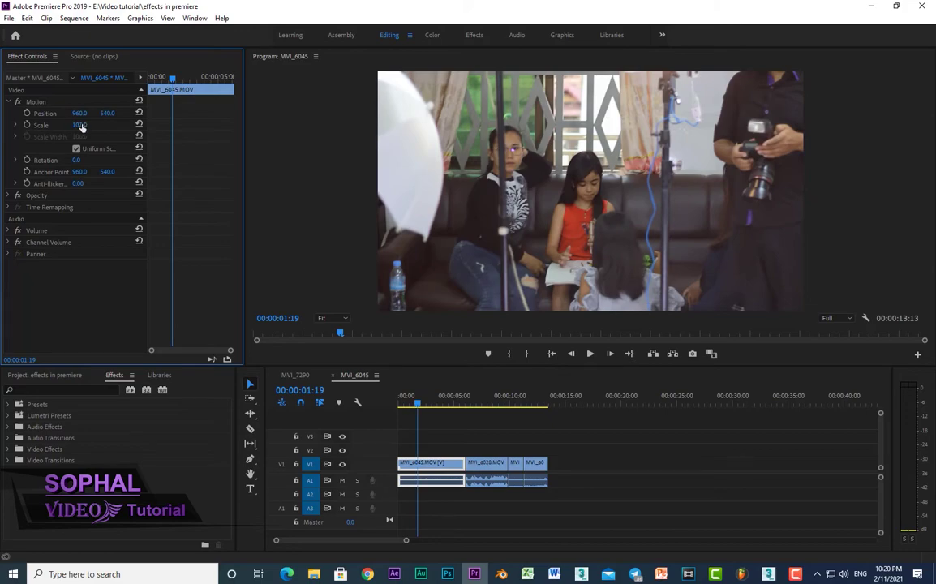
mouse_move(78, 125)
left_mouse_down()
mouse_move(135, 125)
mouse_move(51, 136)
left_mouse_up()
left_click(77, 148)
mouse_move(79, 125)
left_mouse_down()
mouse_move(100, 125)
mouse_move(77, 146)
left_mouse_up()
key("ctrl+z")
left_click(76, 148)
left_click_drag(79, 125, 122, 125)
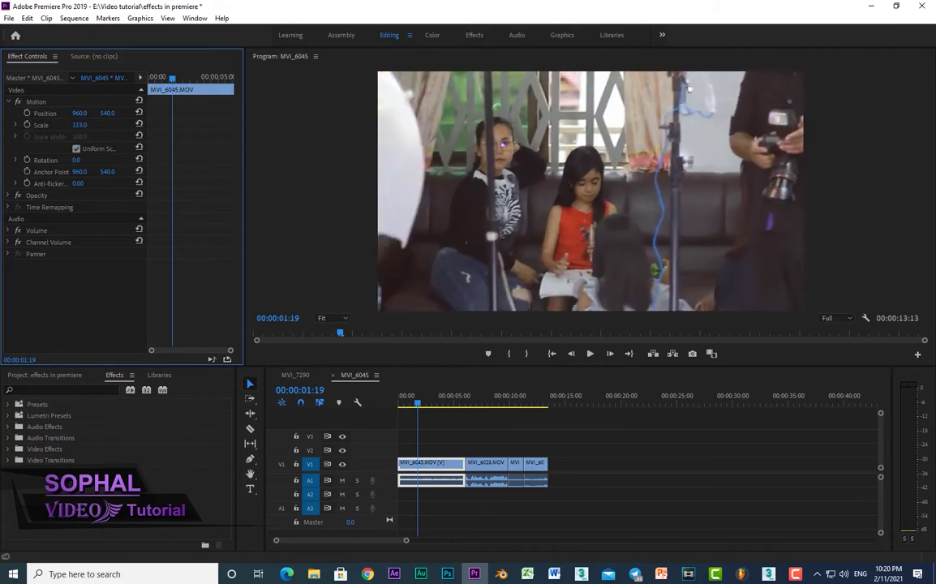
key("ctrl+z")
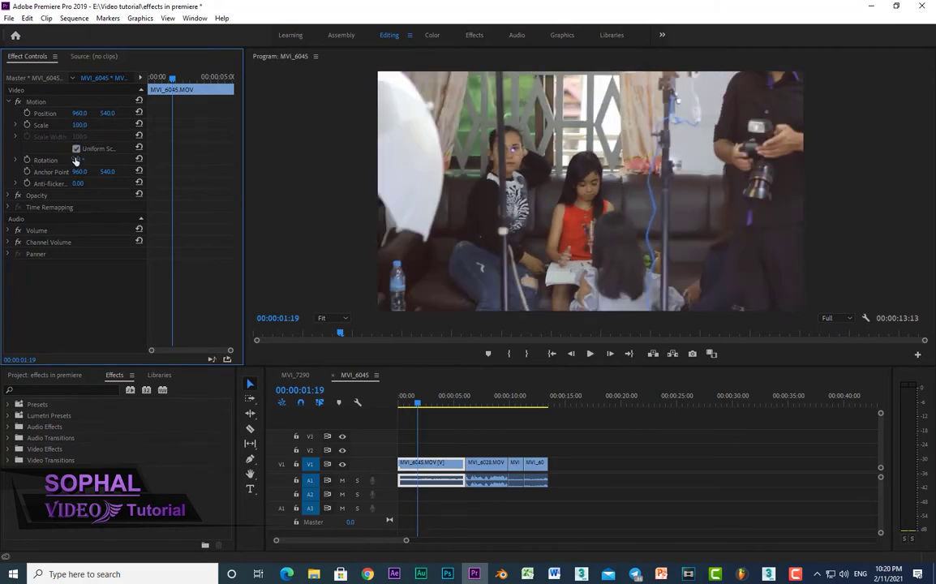
left_click_drag(78, 161, 79, 160)
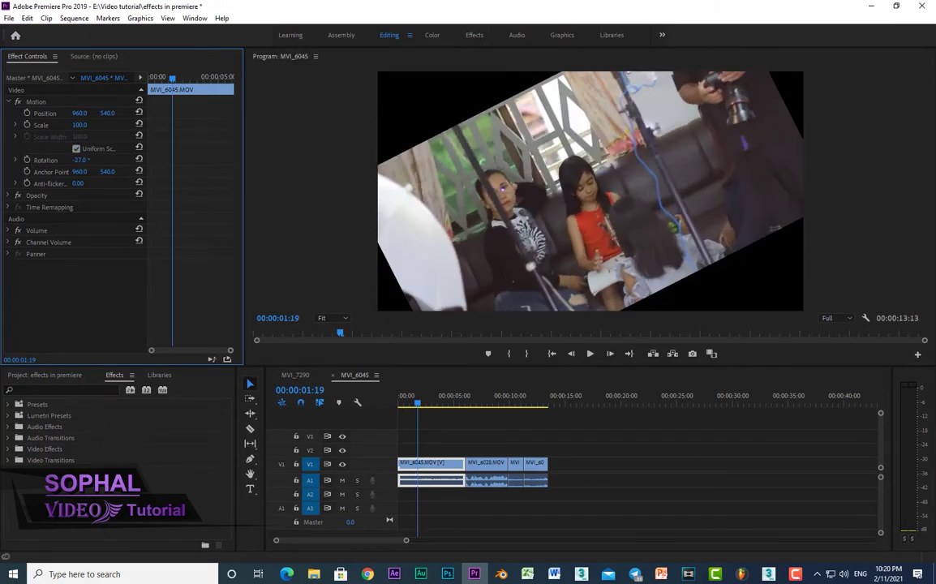
key("ctrl+z")
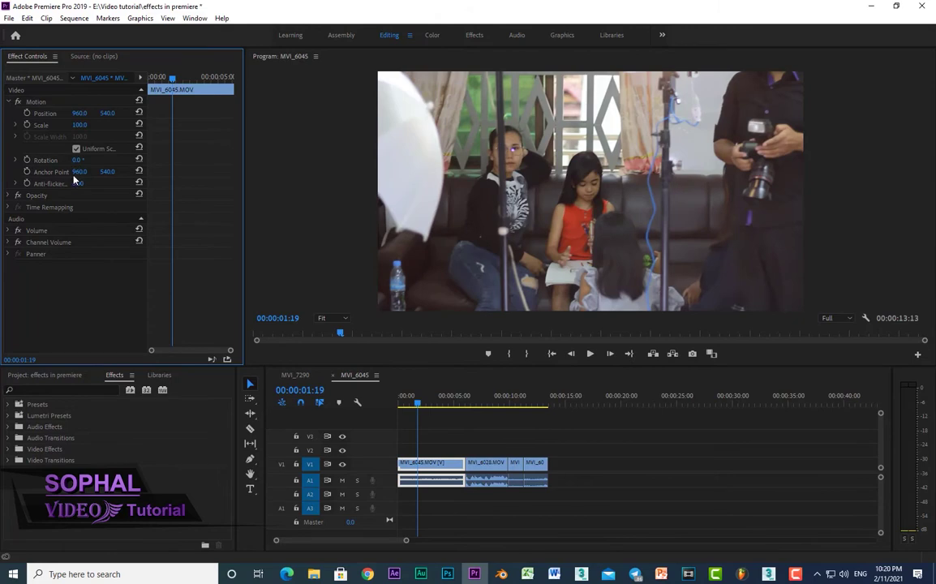
mouse_move(79, 172)
left_mouse_down()
mouse_move(24, 172)
mouse_move(97, 170)
left_mouse_up()
Scrub Position Y to 492, Anchor Point to 634 and Rotation to -31°, then undo the rotation and anchor changes
left_click(43, 103)
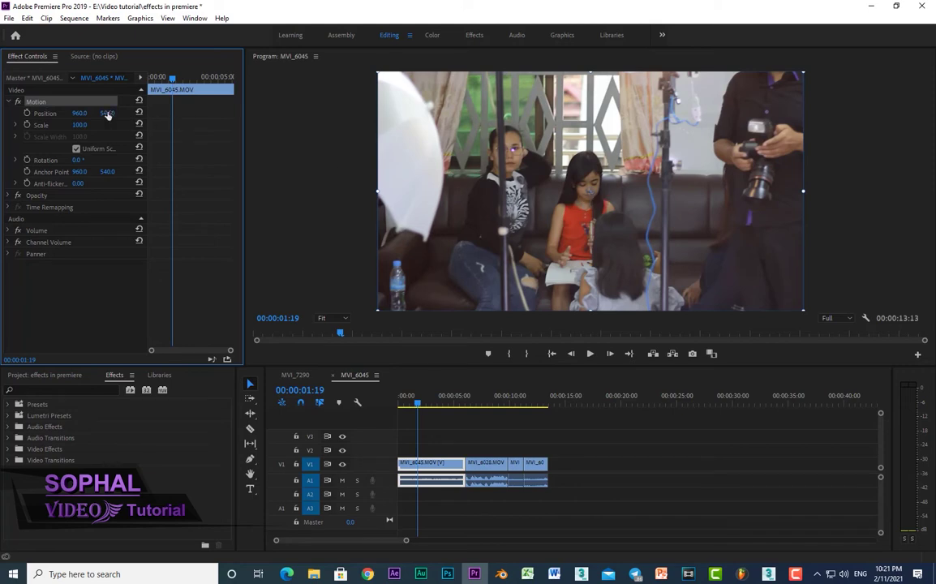
left_click_drag(107, 114, 89, 114)
left_click_drag(107, 172, 550, 181)
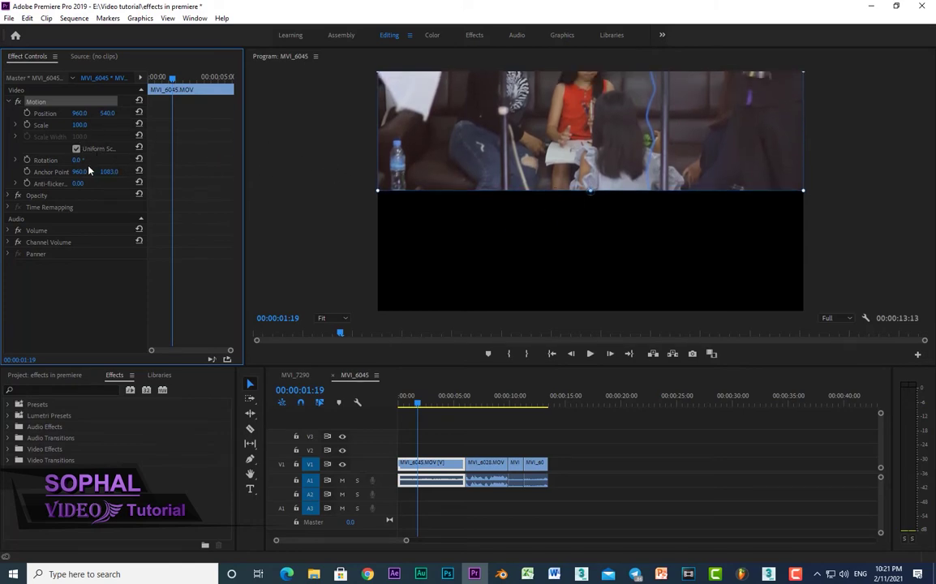
mouse_move(77, 159)
left_mouse_down()
mouse_move(60, 159)
mouse_move(165, 235)
left_mouse_up()
left_click_drag(76, 159, 52, 160)
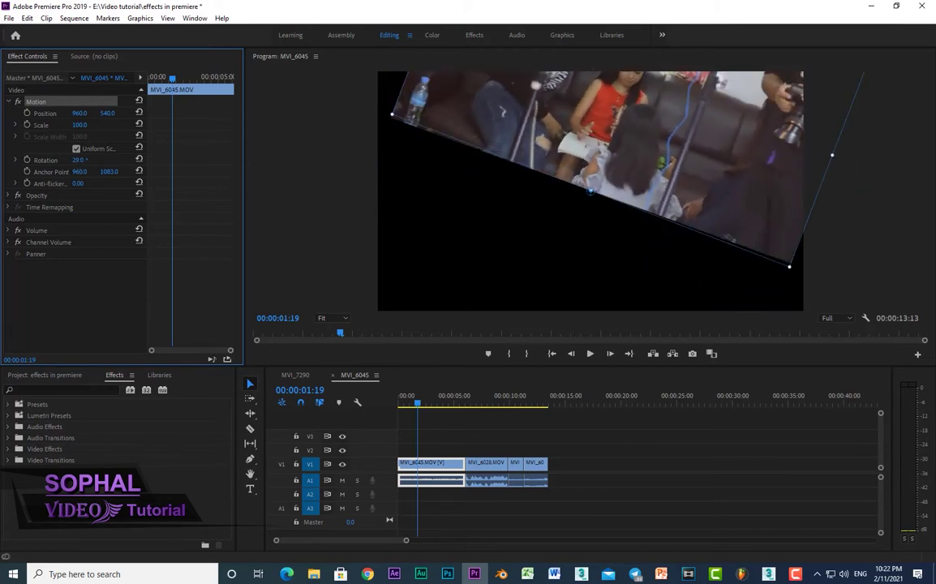
key("ctrl+z")
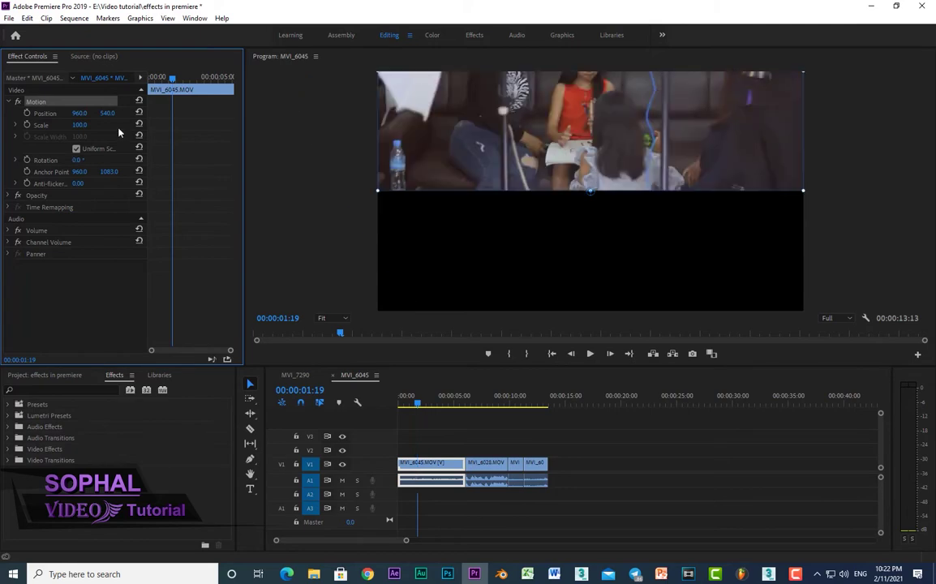
key("ctrl+z")
Nudge Position Y to 132, tilt to -13°, then straighten and recentre the video, anchor Y 1084
left_click_drag(108, 113, 49, 114)
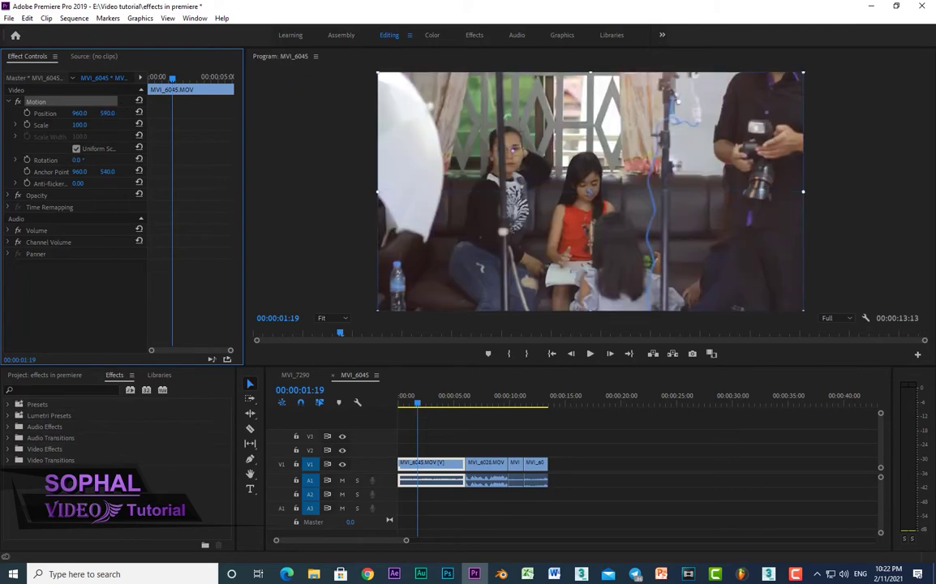
left_click_drag(108, 113, 123, 136)
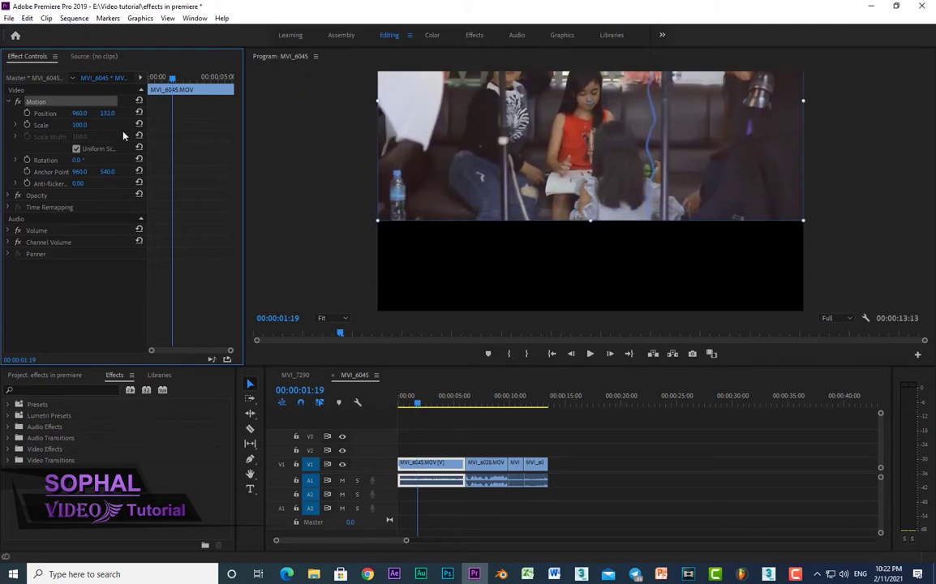
left_click_drag(78, 160, 65, 160)
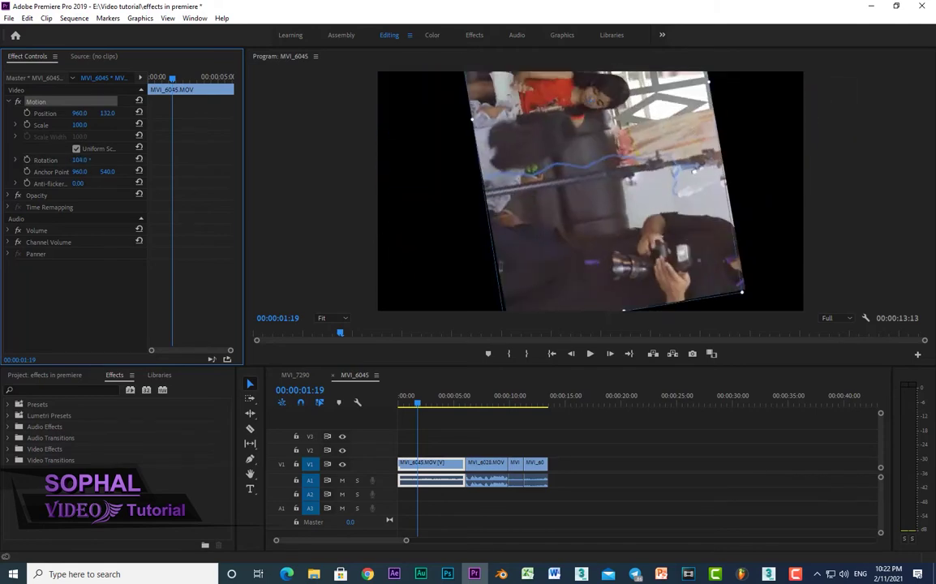
left_click_drag(65, 160, 324, 172)
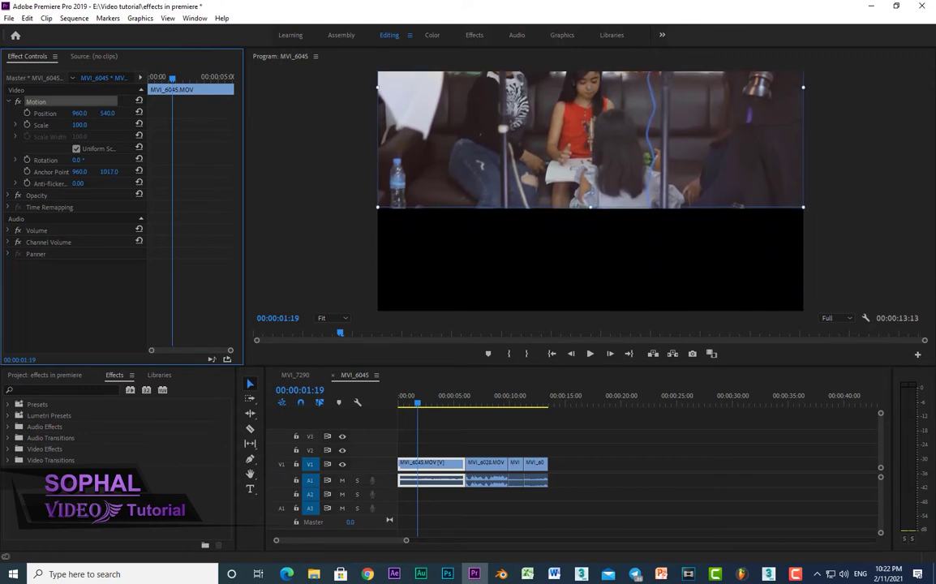
mouse_move(107, 172)
left_mouse_down()
mouse_move(69, 160)
mouse_move(70, 174)
left_mouse_up()
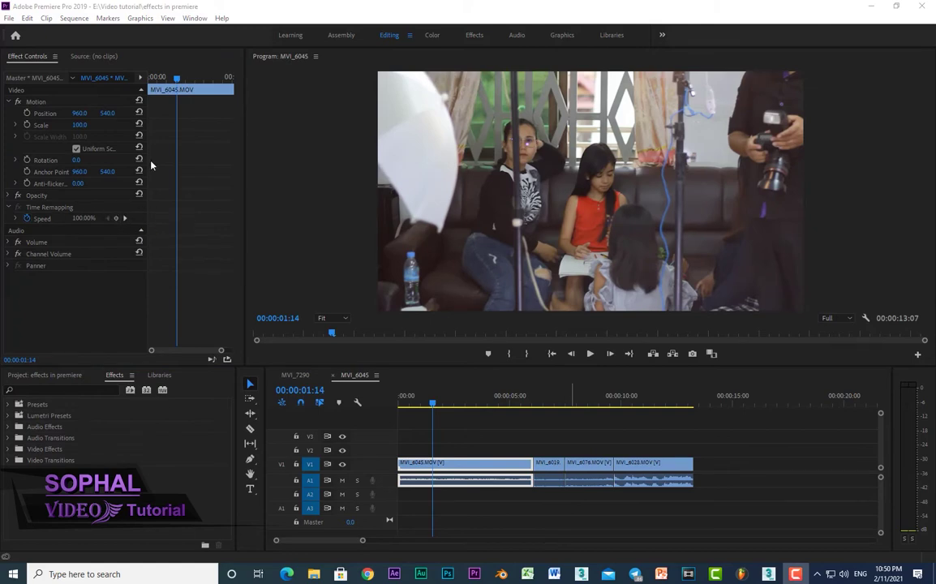
Add two Time Remapping speed keyframes to MVI_6045 and expand its auto-scaling velocity graph
left_click_drag(176, 88, 176, 87)
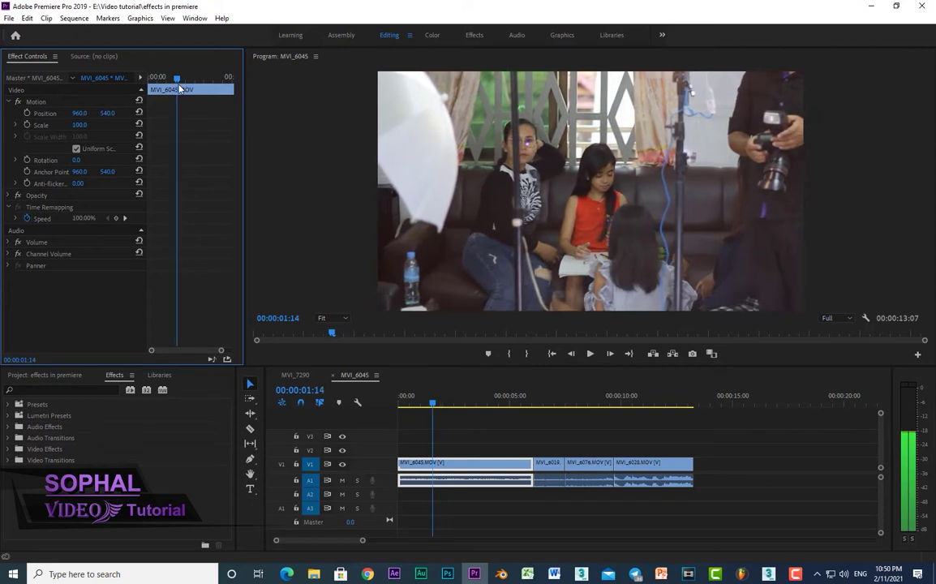
left_click(116, 218)
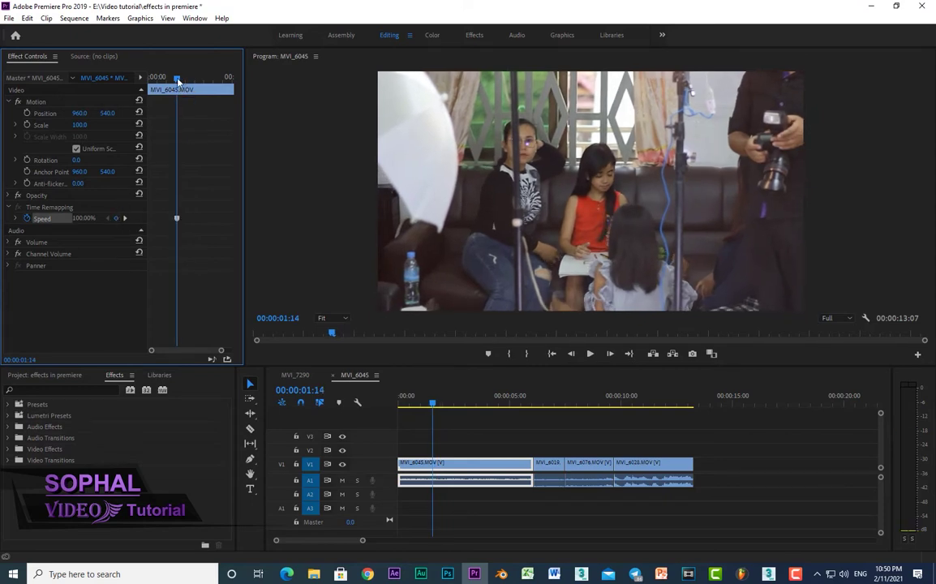
left_click_drag(178, 81, 202, 81)
left_click(117, 219)
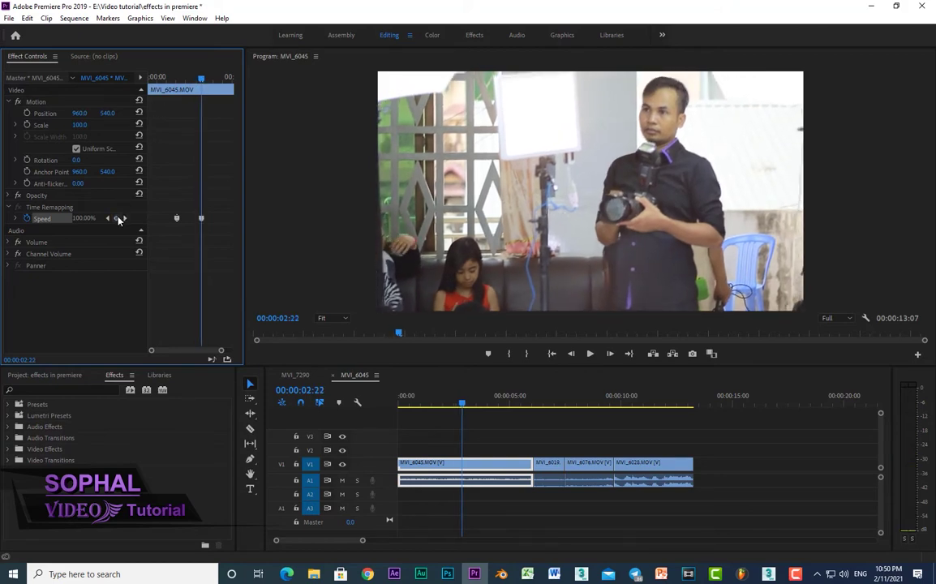
left_click(15, 219)
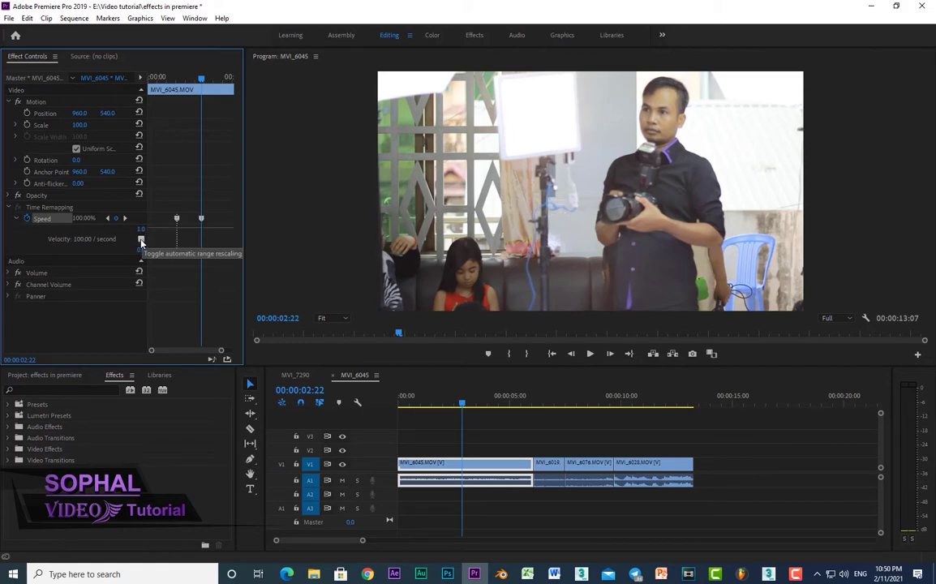
left_click(141, 240)
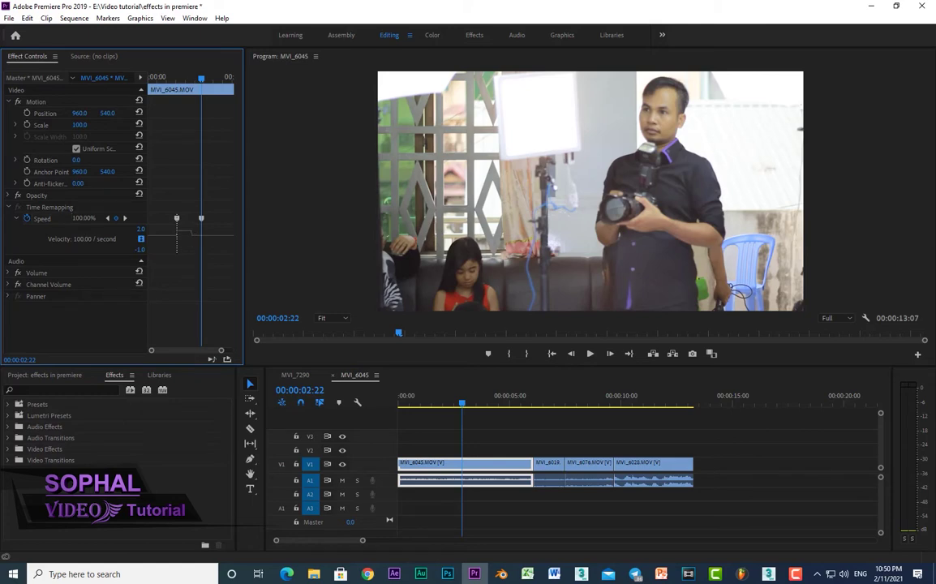
Try a speed change between the keyframes, preview it, and undo back to 100% speed
left_click_drag(191, 233, 183, 202)
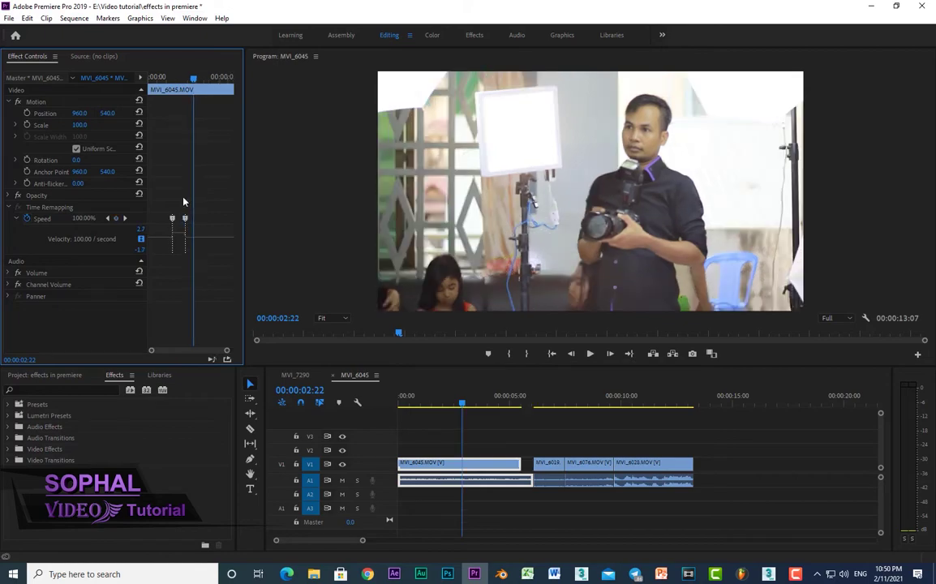
key("space")
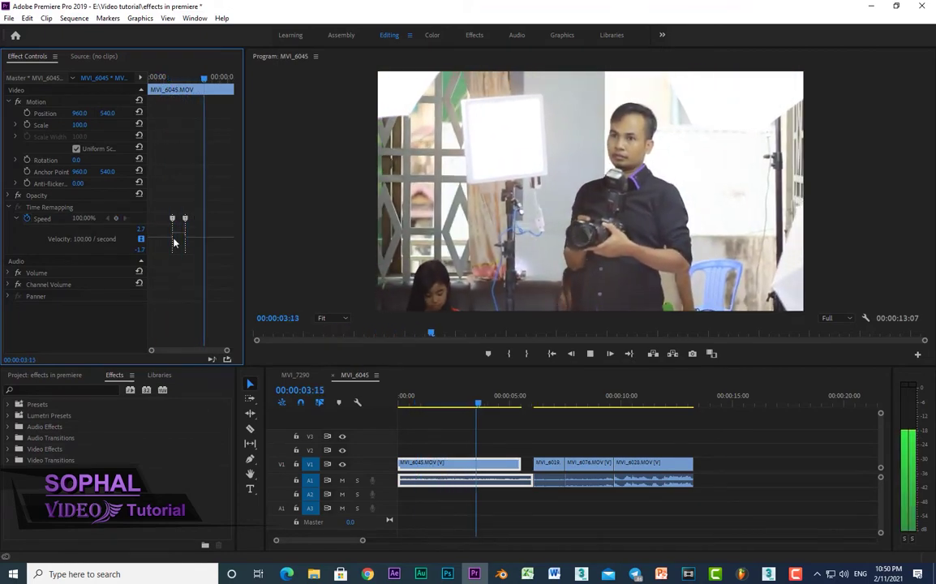
key("space")
key("ctrl+z")
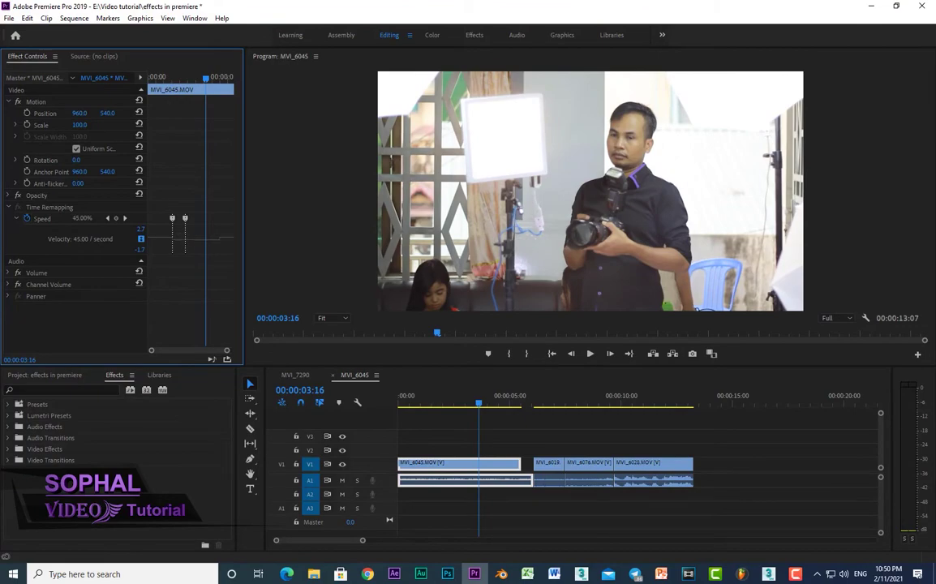
key("Home")
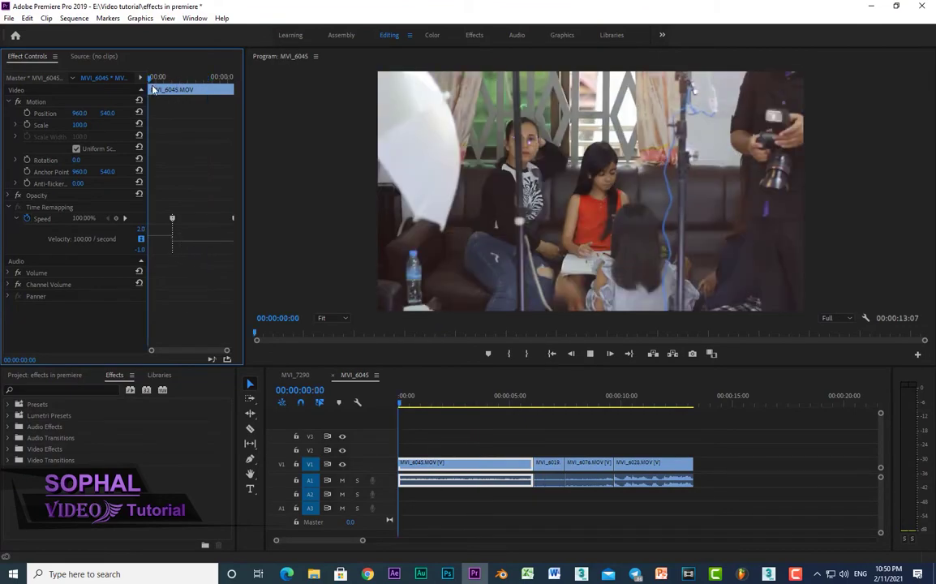
key("space")
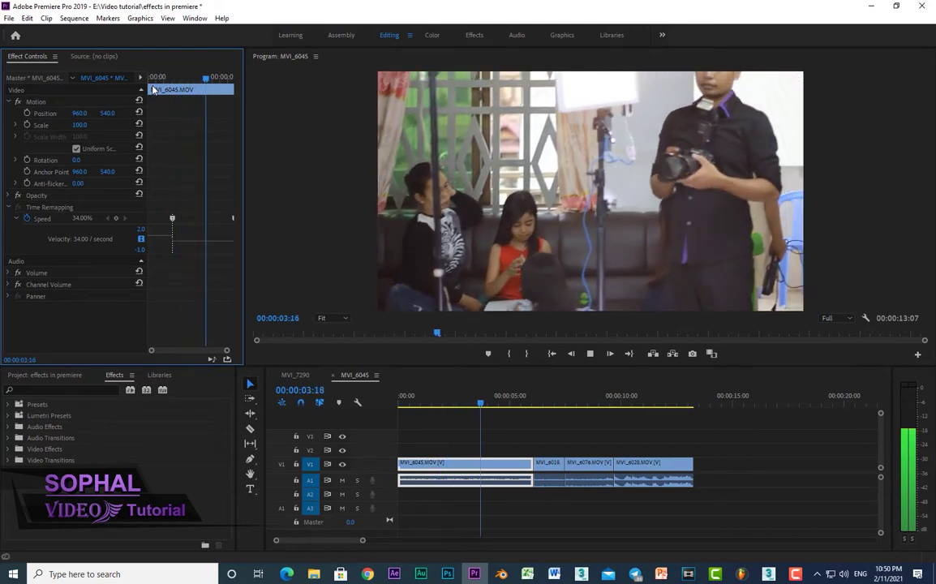
key("space")
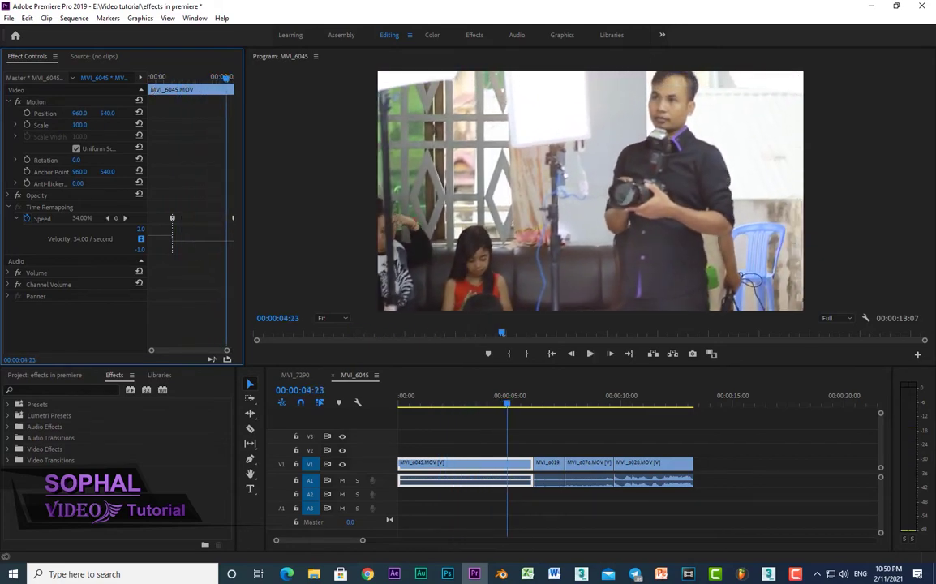
key("ctrl+z")
key("ctrl+z")
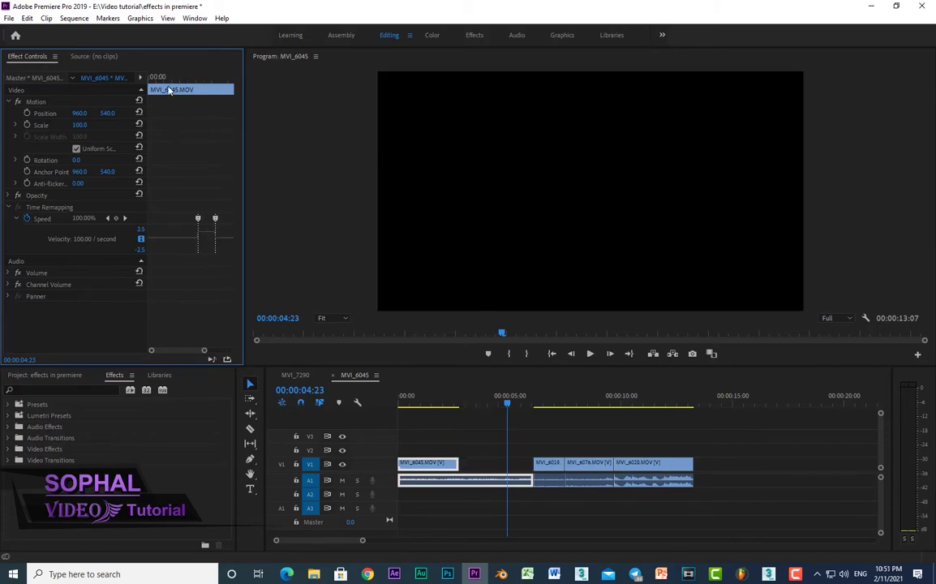
Raise the speed between keyframes to 250%, stretch it into a gradual ramp, and preview it
left_click(188, 78)
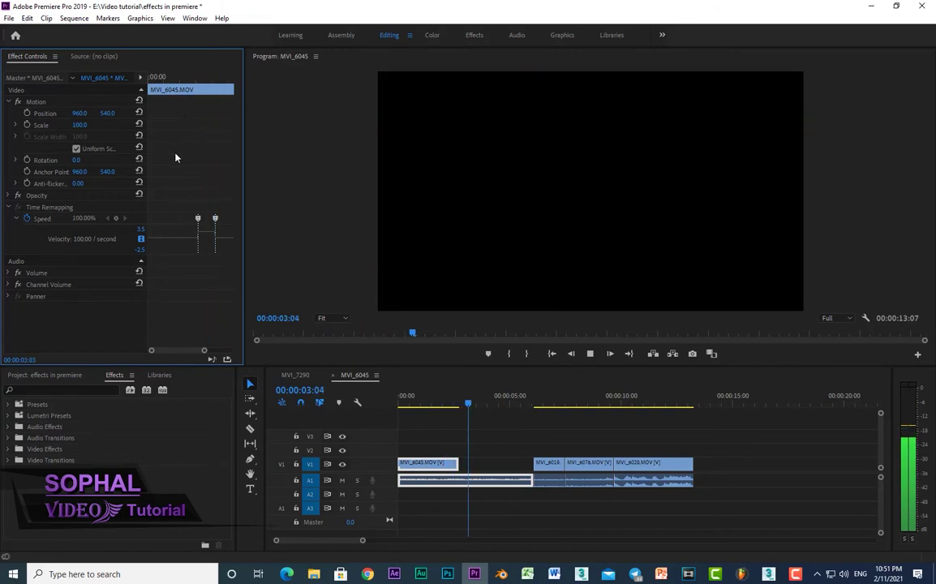
left_click(204, 79)
mouse_move(208, 239)
left_mouse_down()
mouse_move(169, 224)
mouse_move(226, 224)
left_mouse_up()
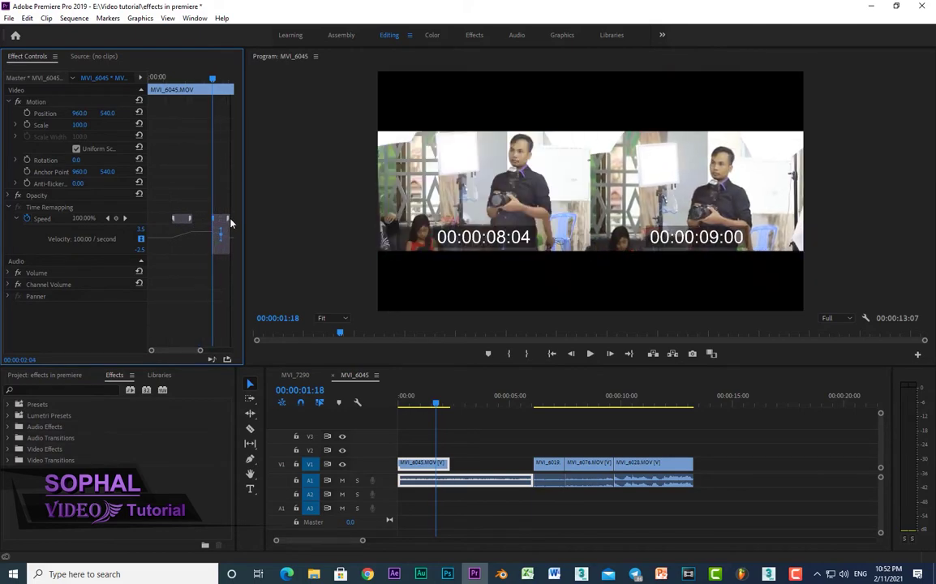
left_click_drag(170, 77, 150, 76)
key("space")
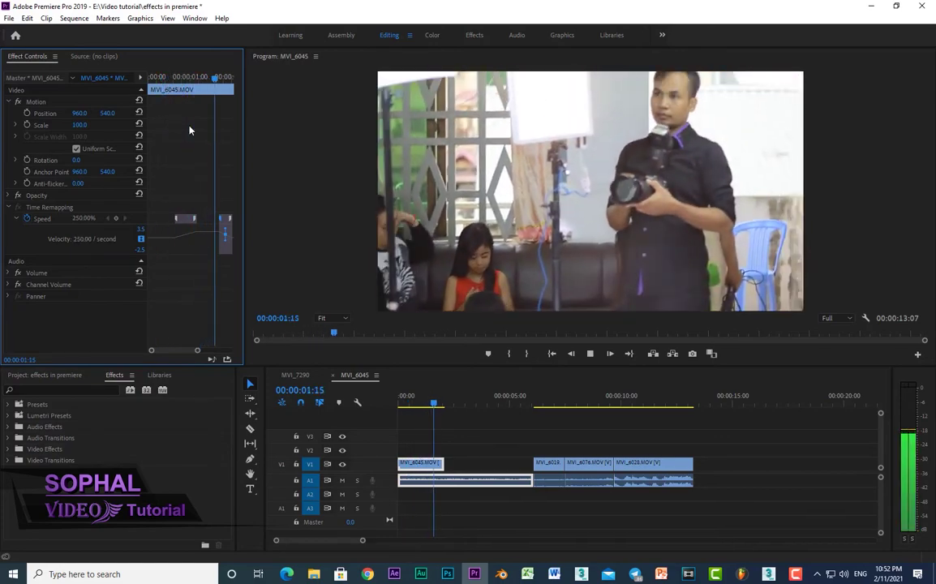
key("space")
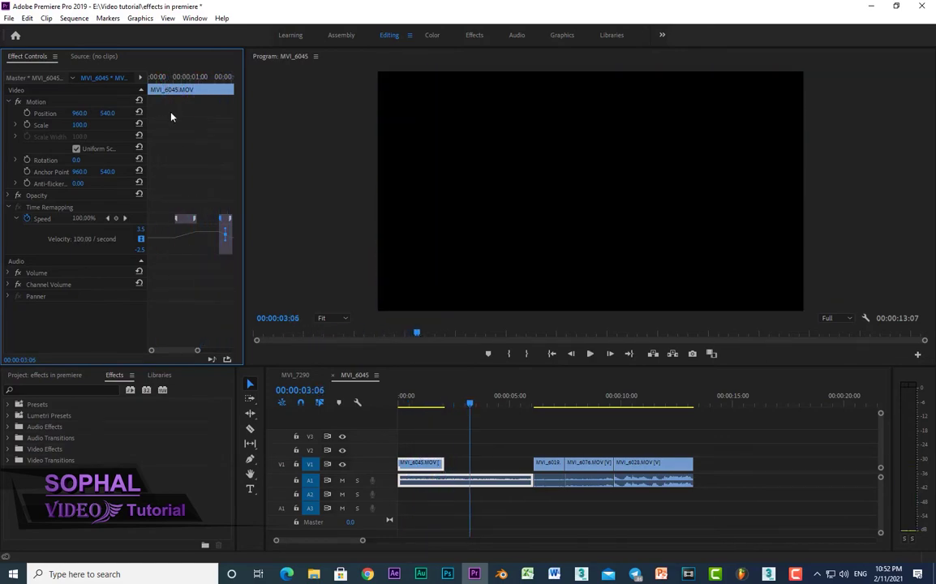
left_click(152, 78)
key("space")
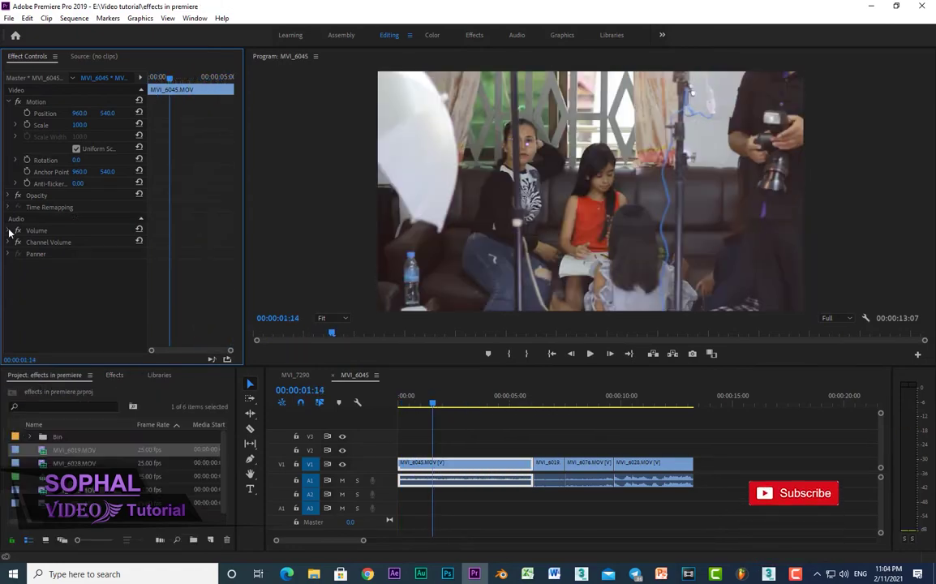
left_click(10, 230)
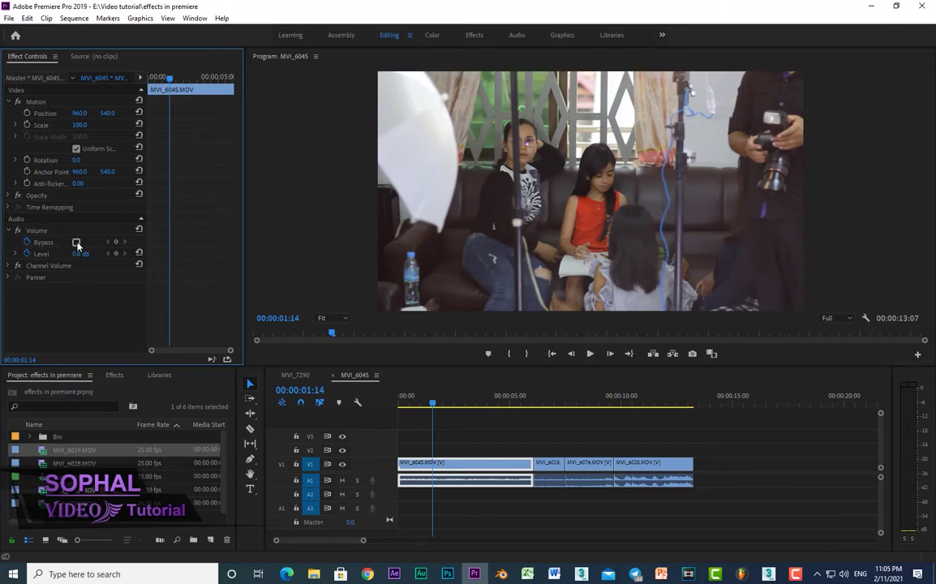
Toggle Volume Bypass on and off, expand Channel Volume and Panner at 0.0, then show the Effects folders
left_click(76, 242)
left_click(75, 243)
left_click(8, 266)
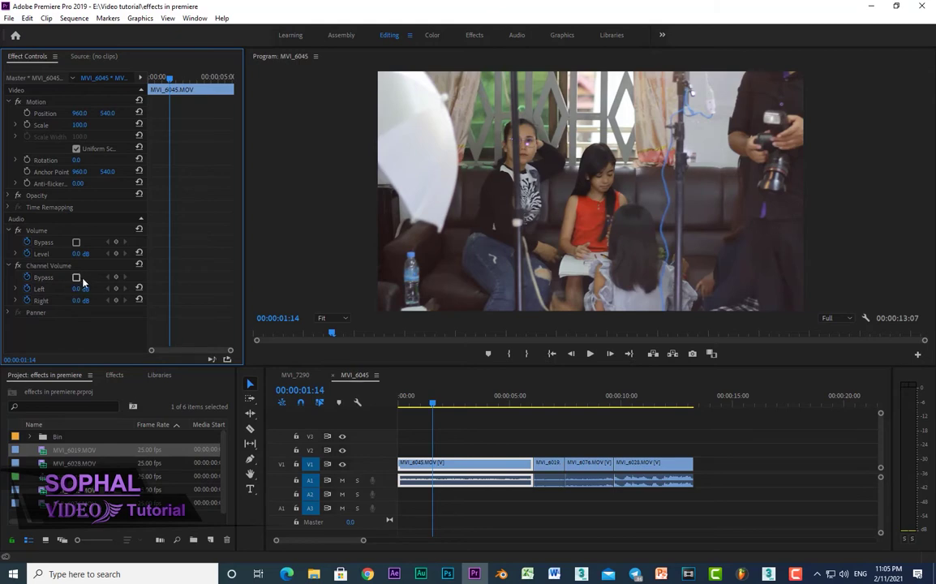
left_click(8, 313)
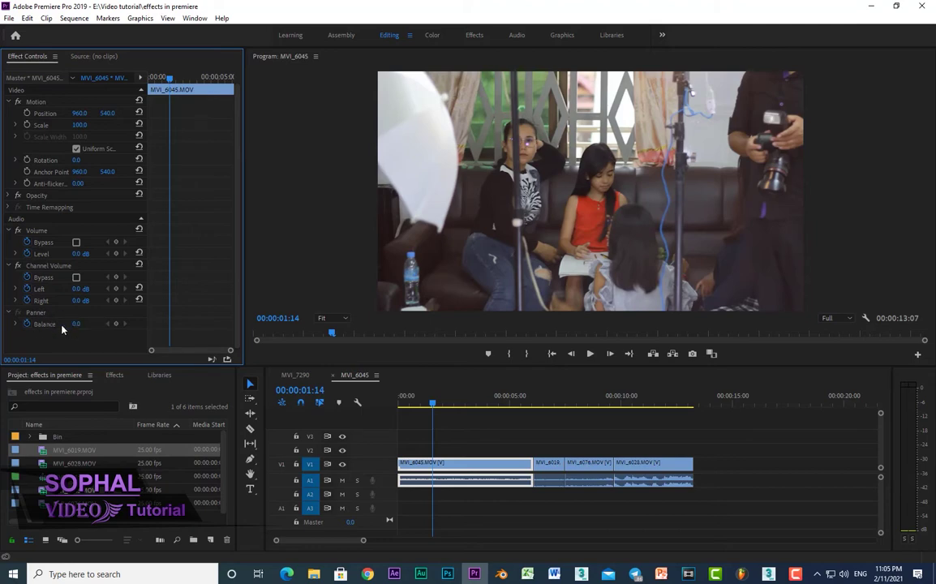
left_click(114, 375)
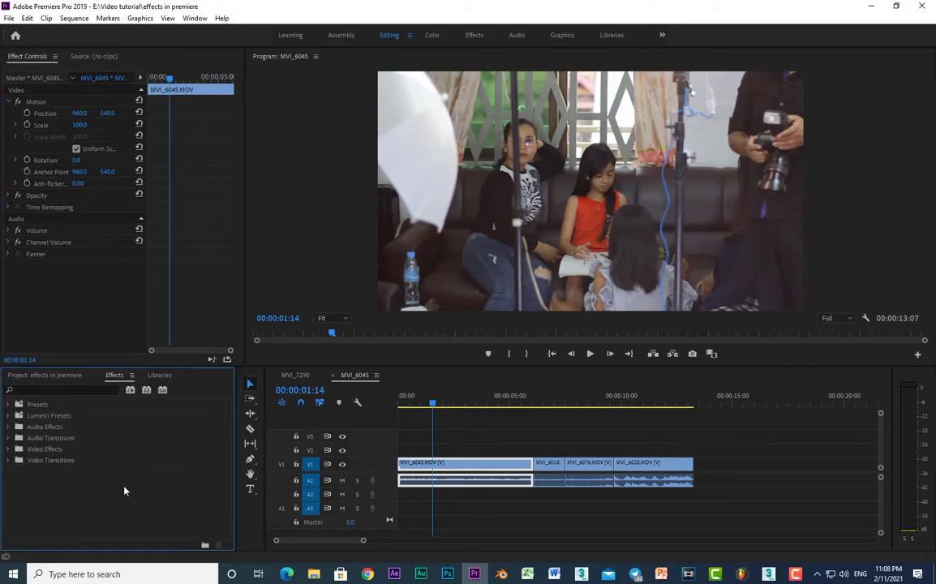
Apply the Bevel Edges Thick preset to MVI_6045, then delete it
left_click(8, 404)
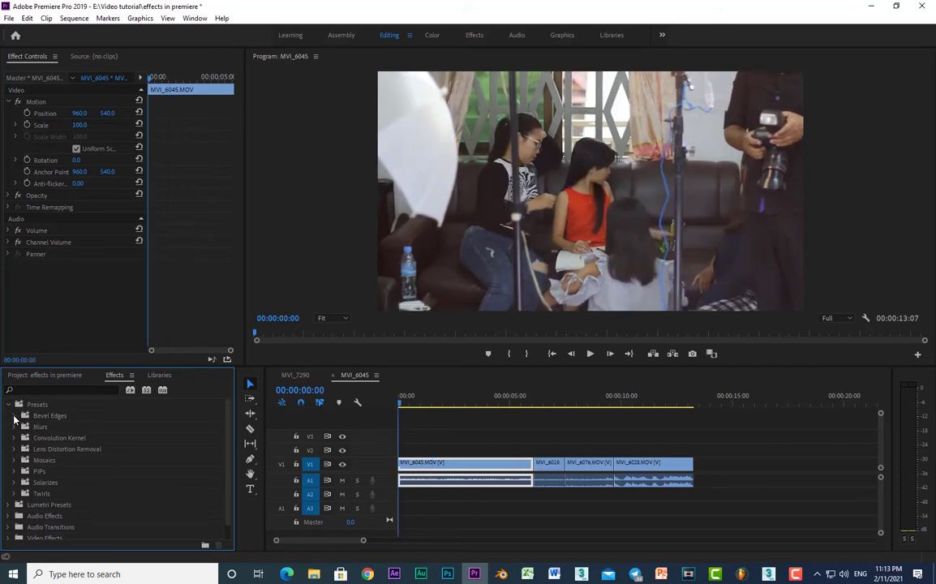
left_click(14, 415)
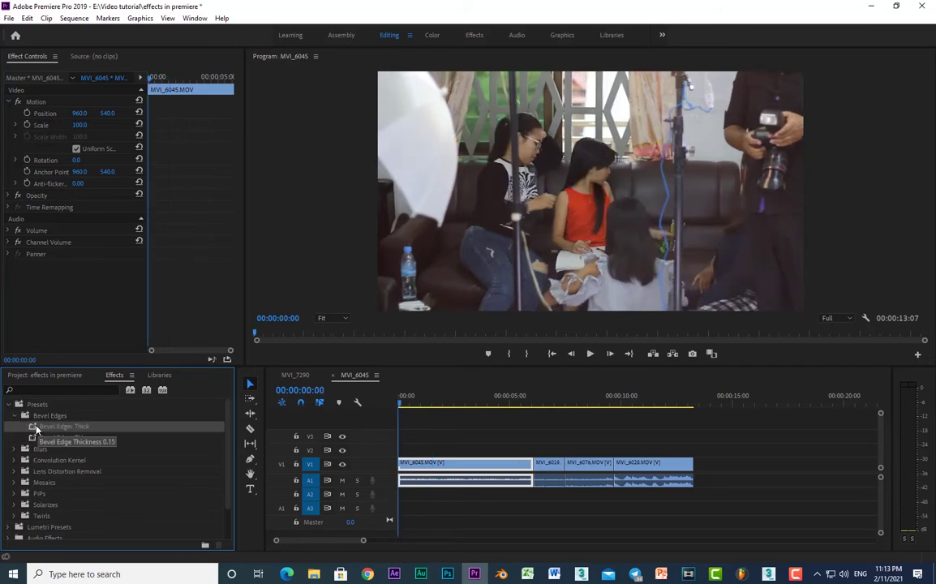
left_click_drag(36, 427, 454, 468)
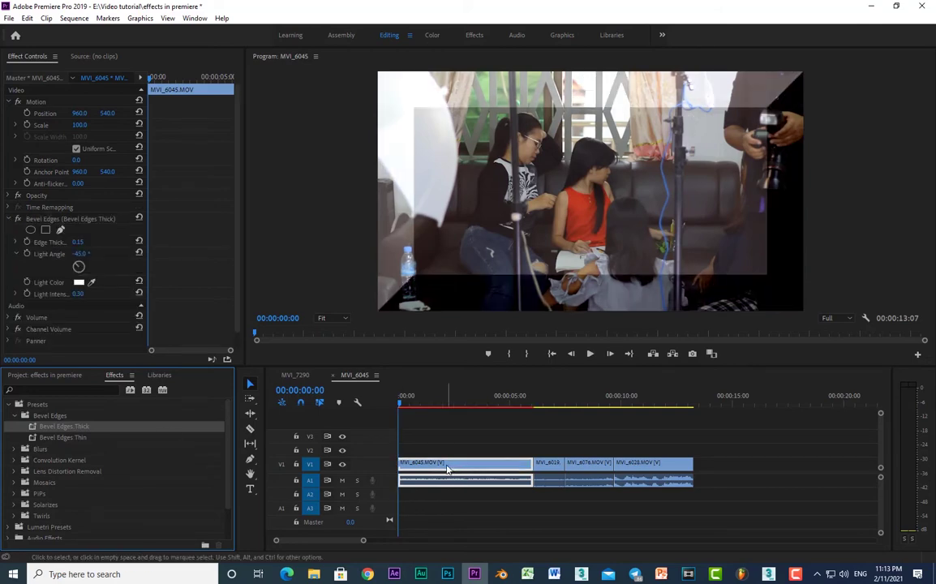
left_click(18, 284)
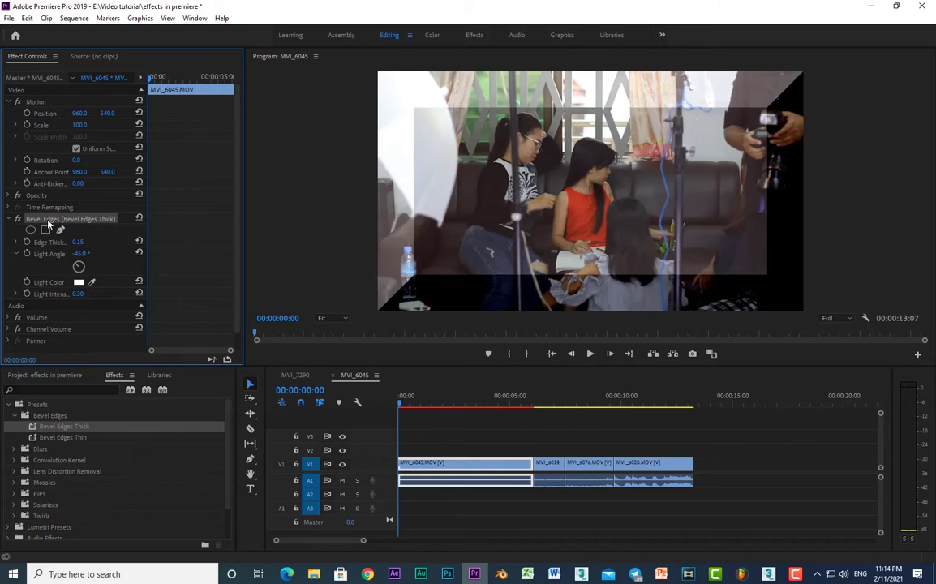
key("Delete")
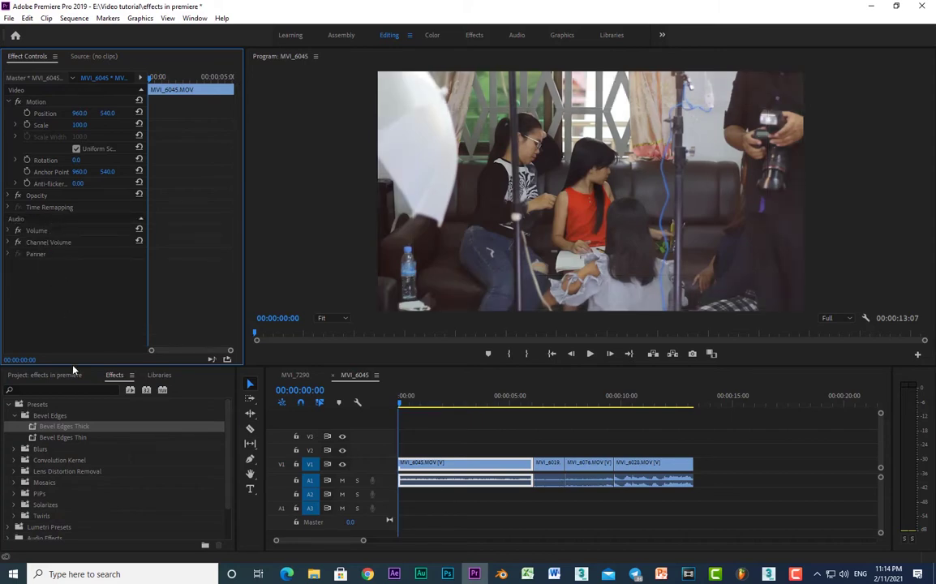
Apply the Bevel Edges Thin preset to the clip, then delete it
left_click_drag(65, 438, 445, 468)
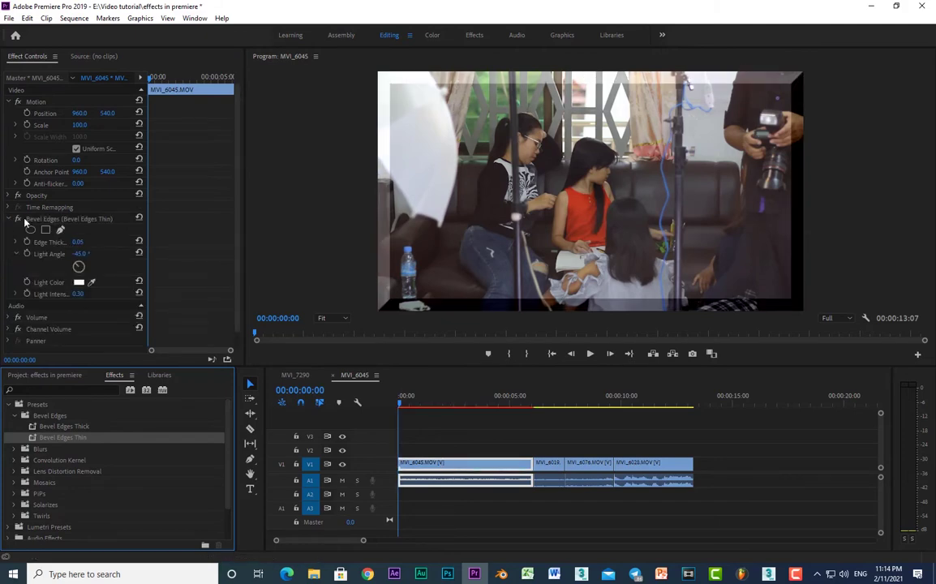
left_click(66, 221)
key("Delete")
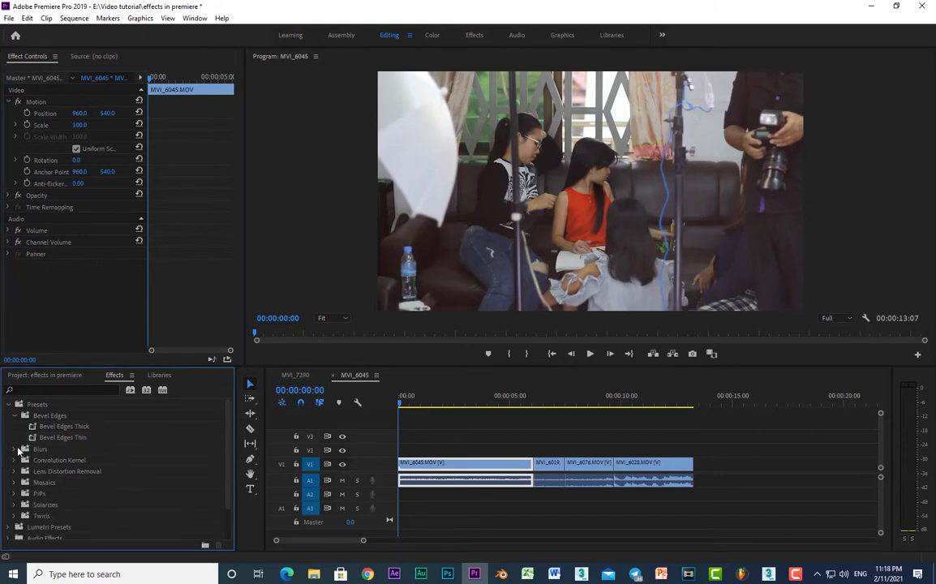
Apply the Blurs > Fast Blur In preset to MVI_6045, play the blur-in, then delete it
left_click(14, 448)
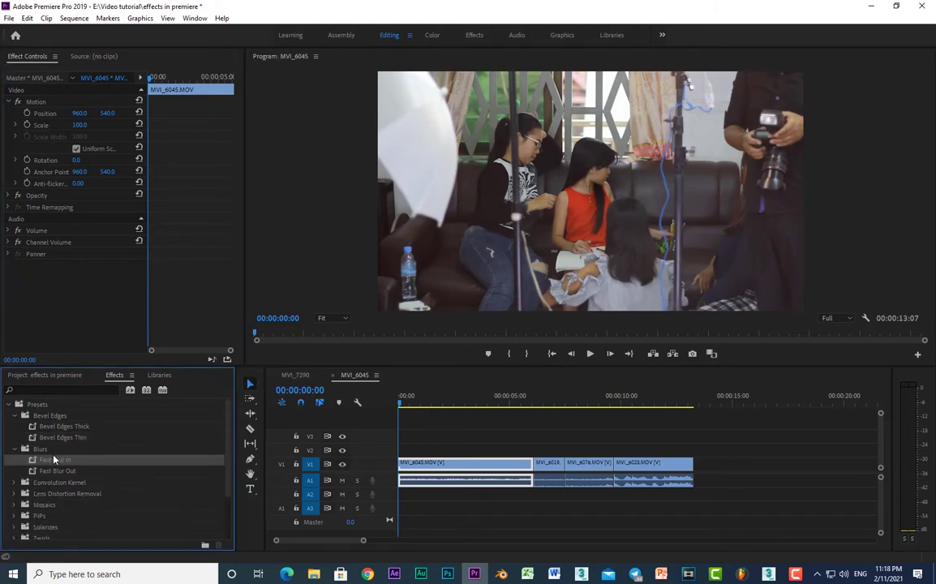
left_click_drag(54, 460, 428, 464)
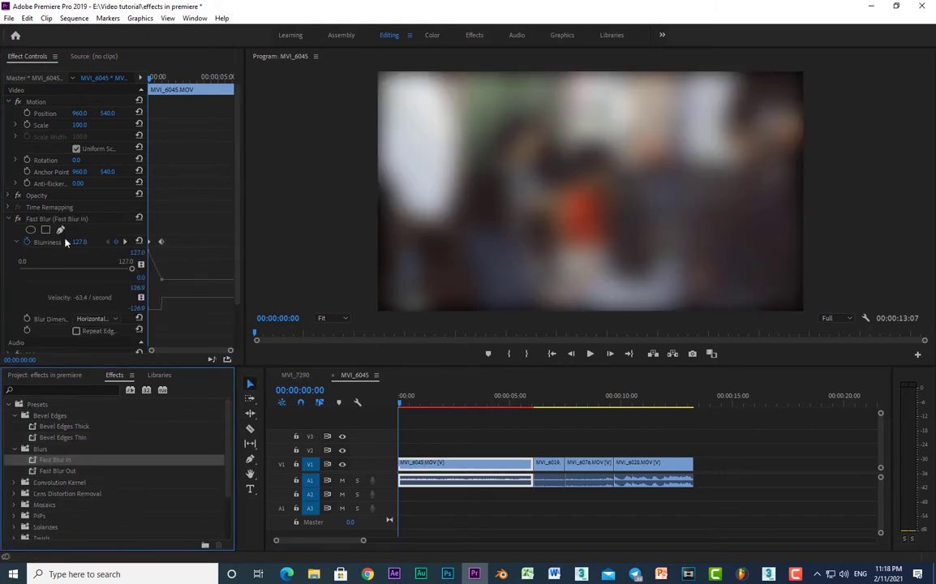
key("space")
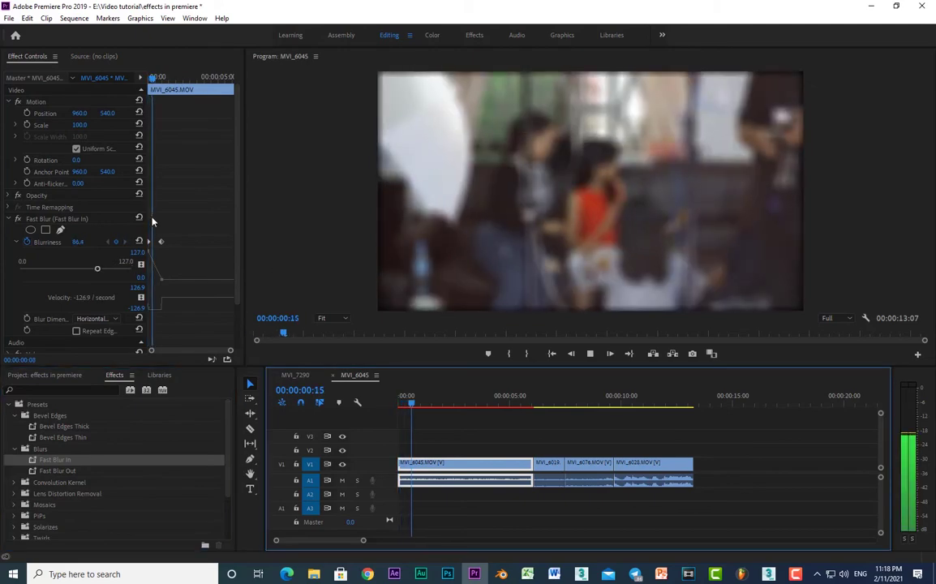
key("space")
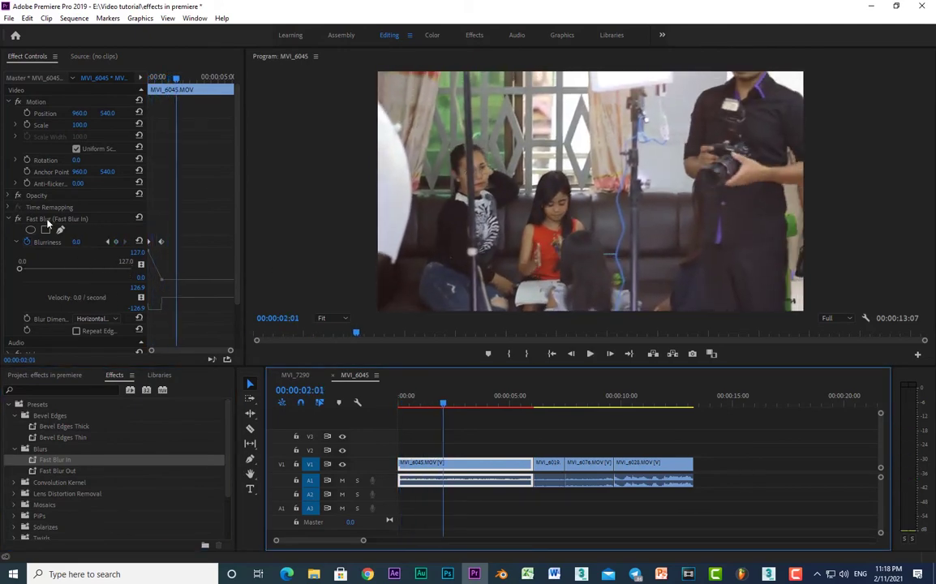
left_click(47, 219)
key("Delete")
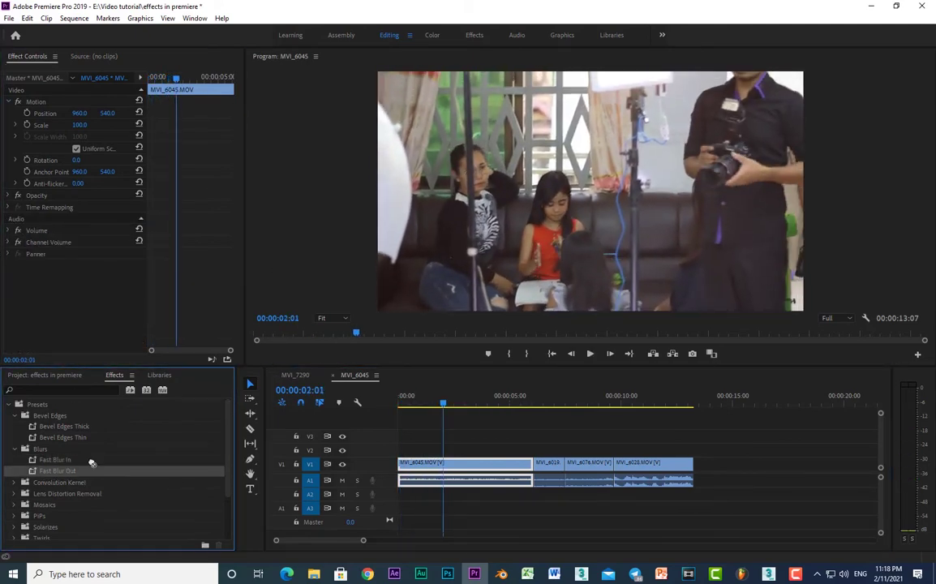
Apply Fast Blur Out to MVI_6045, play the blur-out, delete it, and return to the sequence start
left_click_drag(92, 462, 414, 463)
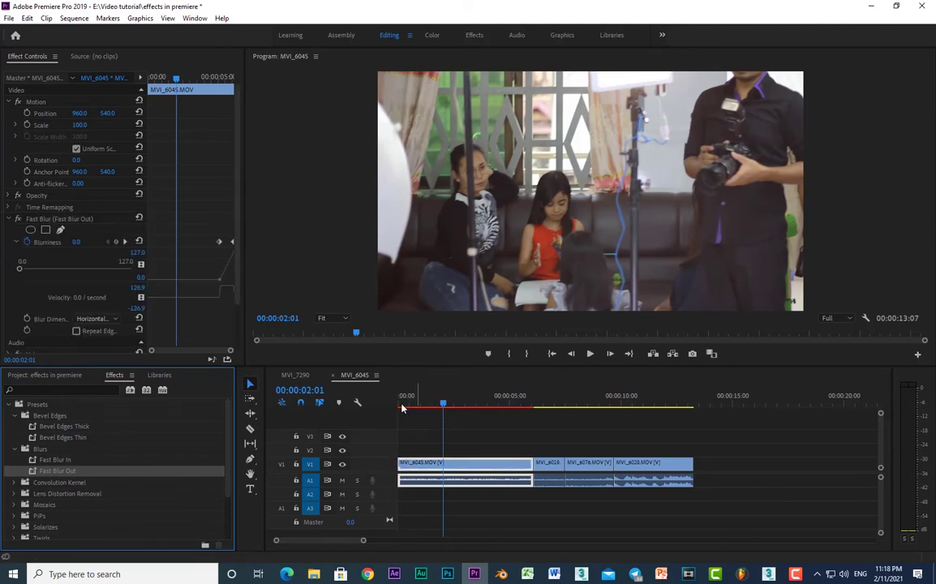
left_click(230, 118)
key("space")
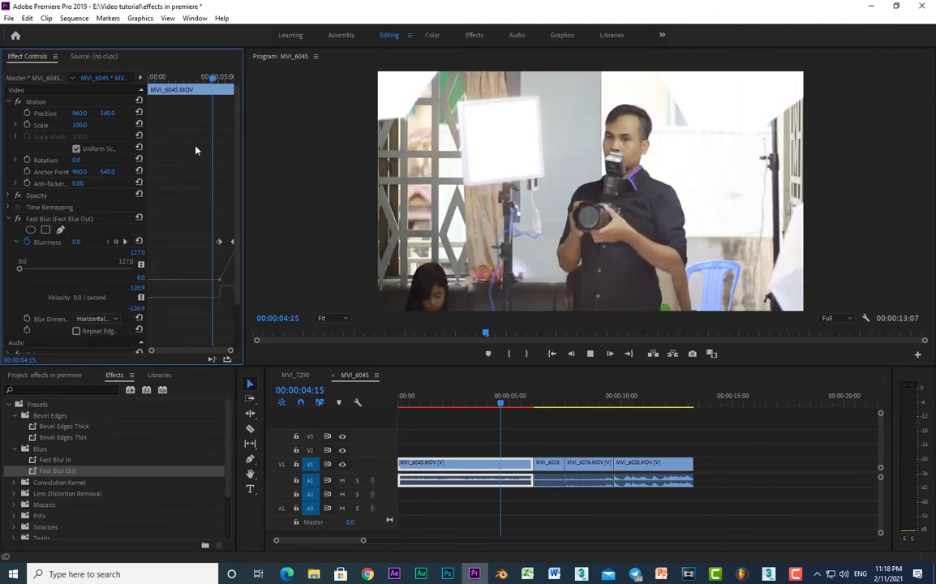
key("space")
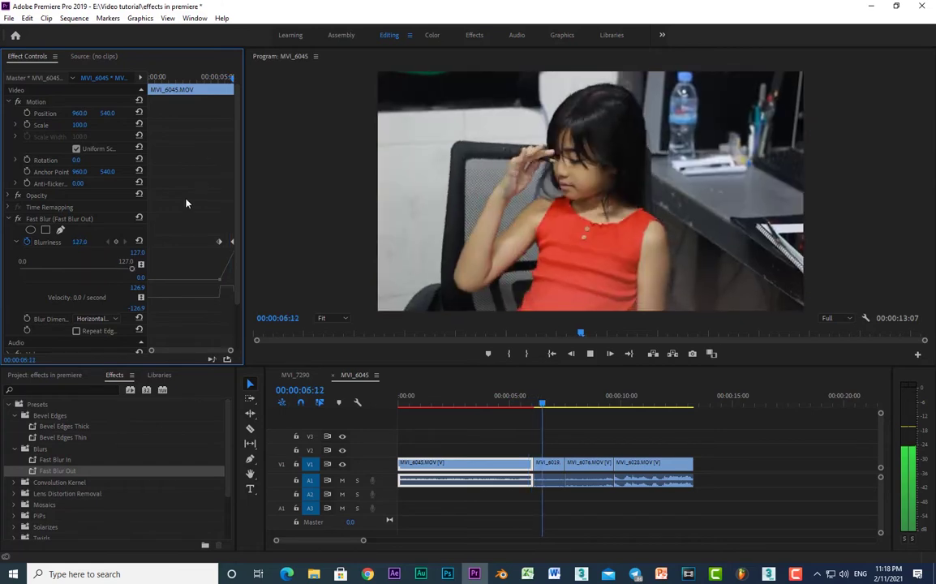
left_click(69, 218)
key("Delete")
left_click(472, 412)
key("Home")
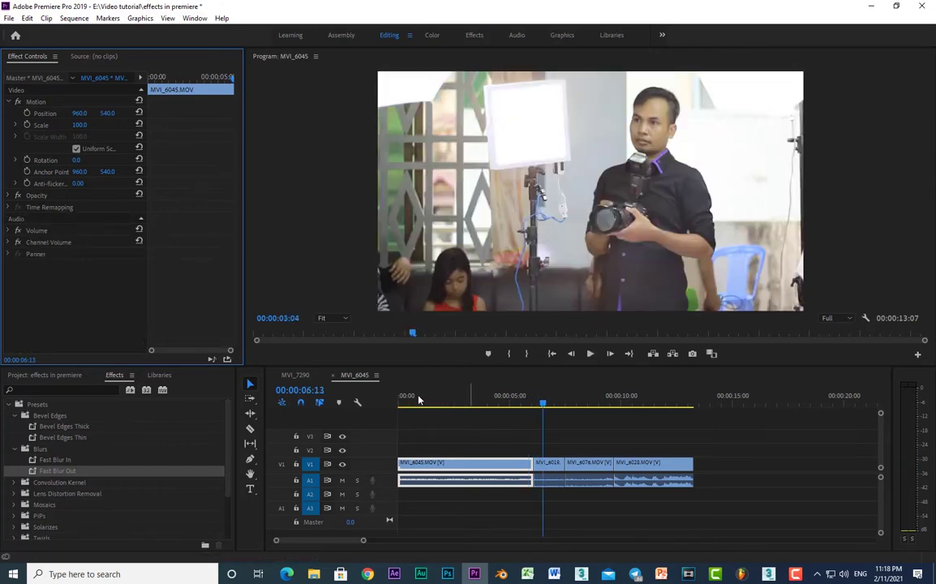
scroll(75, 422, "down", 1)
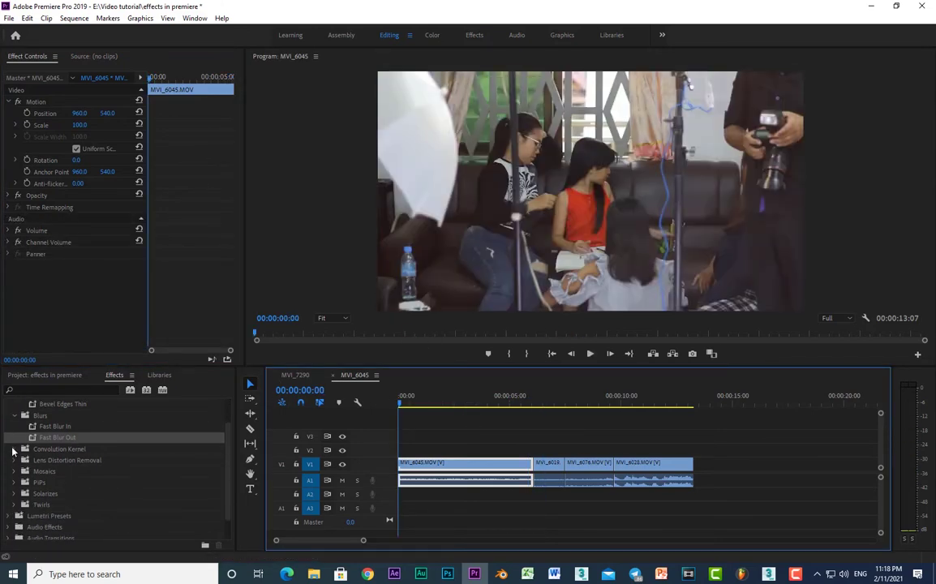
Apply the Convolution Kernel Blur preset to MVI_6045 and set its M11 value to 2
left_click(14, 448)
mouse_move(71, 460)
left_mouse_down()
mouse_move(414, 479)
mouse_move(430, 464)
left_mouse_up()
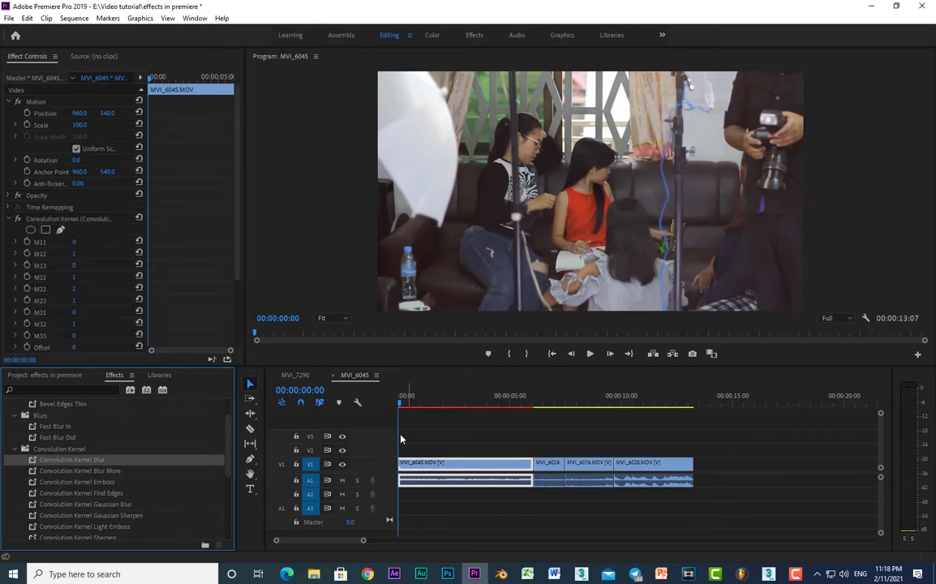
left_click(75, 242)
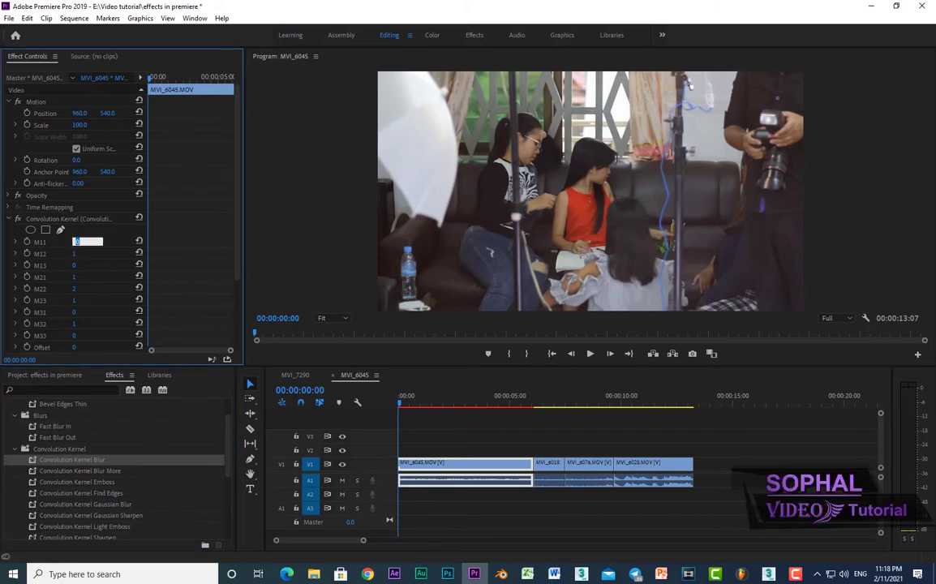
type("1")
key("Return")
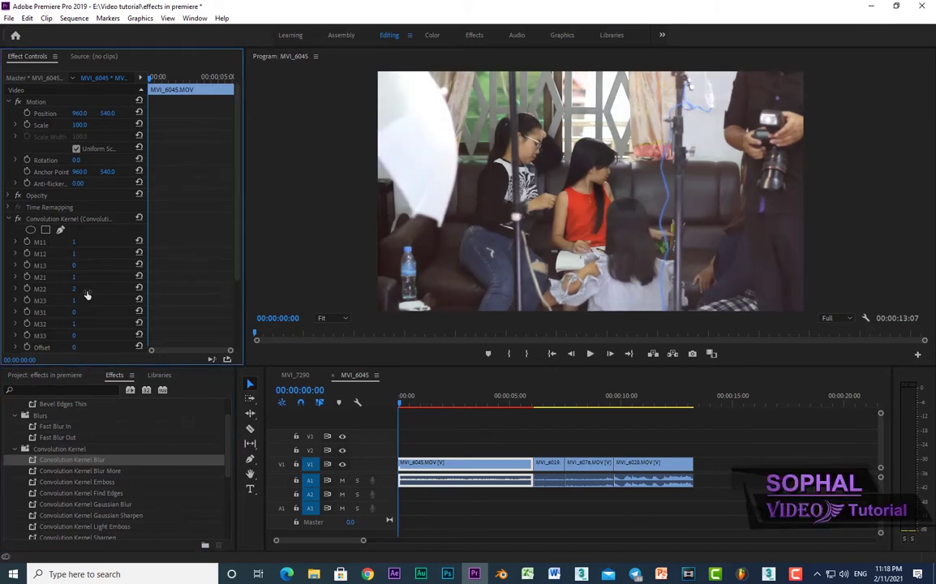
left_click(87, 241)
type("2")
key("Return")
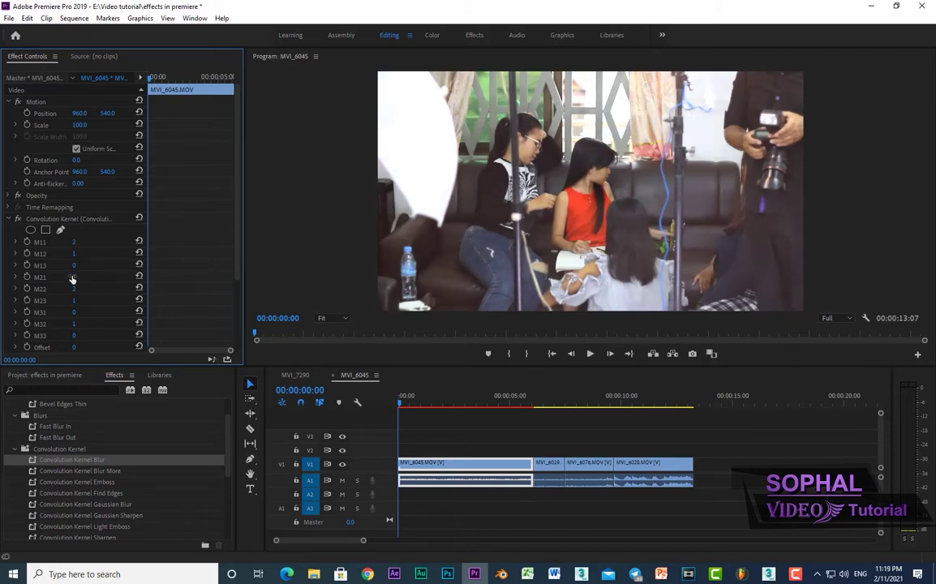
Try 3 for the kernel's M12 value, then undo it back to 1
left_click(85, 253)
type("3")
key("Return")
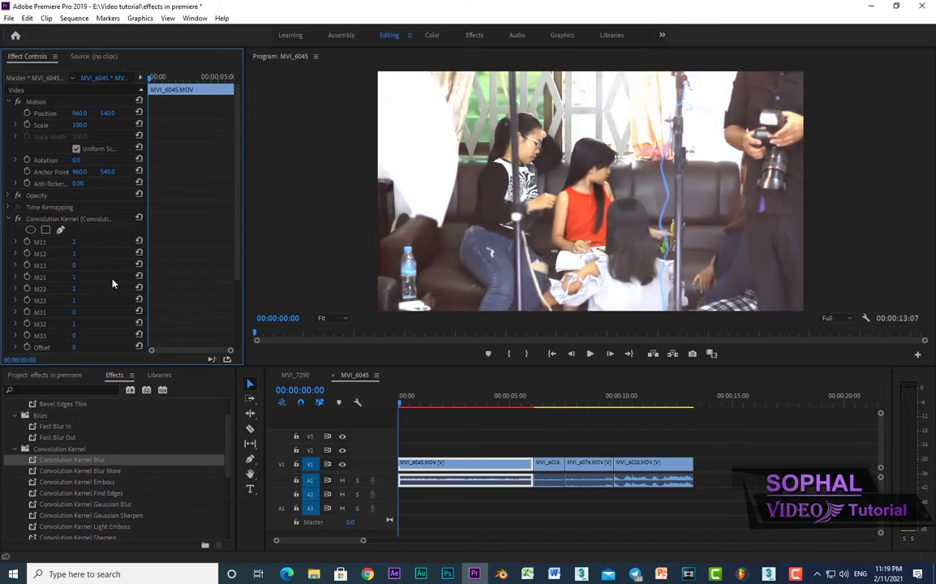
key("ctrl+z")
scroll(213, 230, "down", 2)
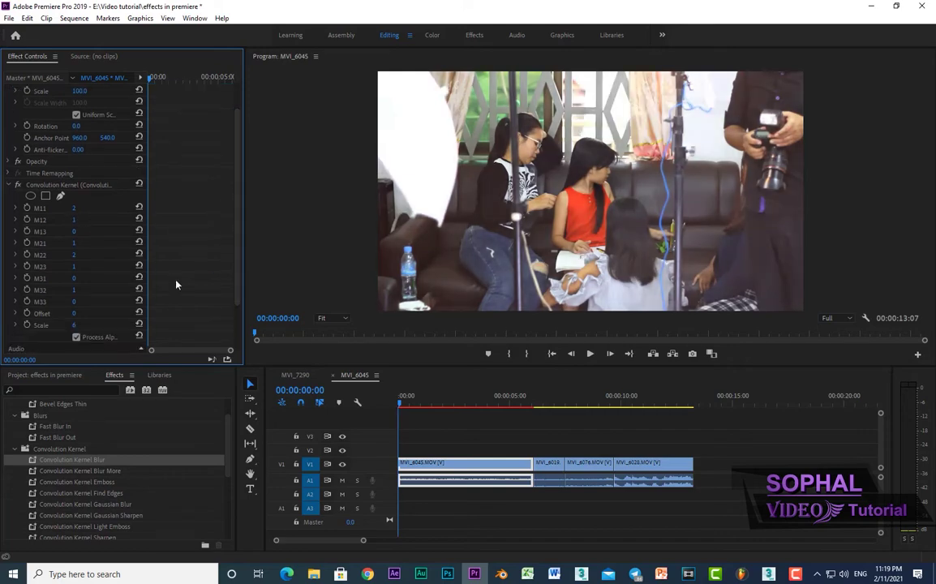
Experiment with kernel Scale 13, Offset -139, M33 2, M31 2 and M23 1
left_click_drag(74, 325, 79, 325)
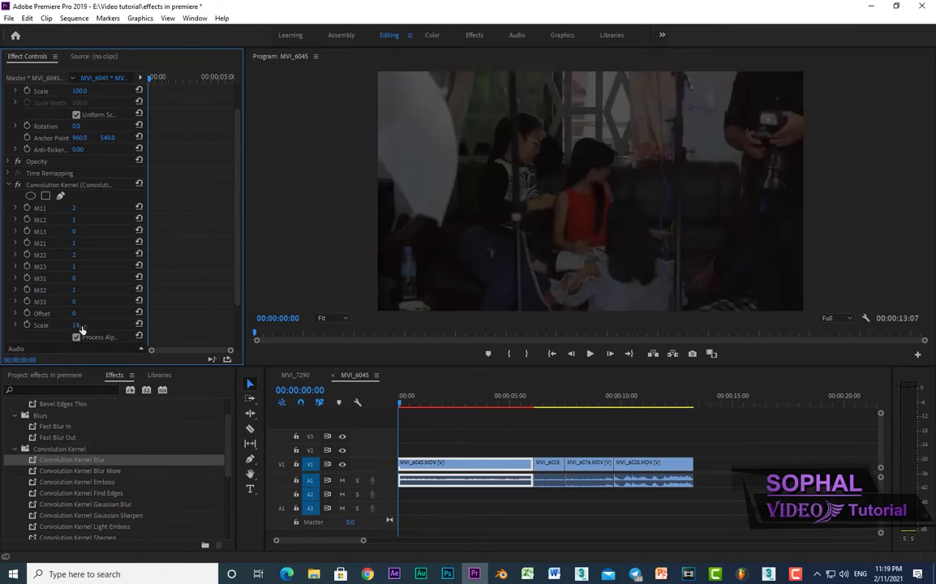
left_click(81, 325)
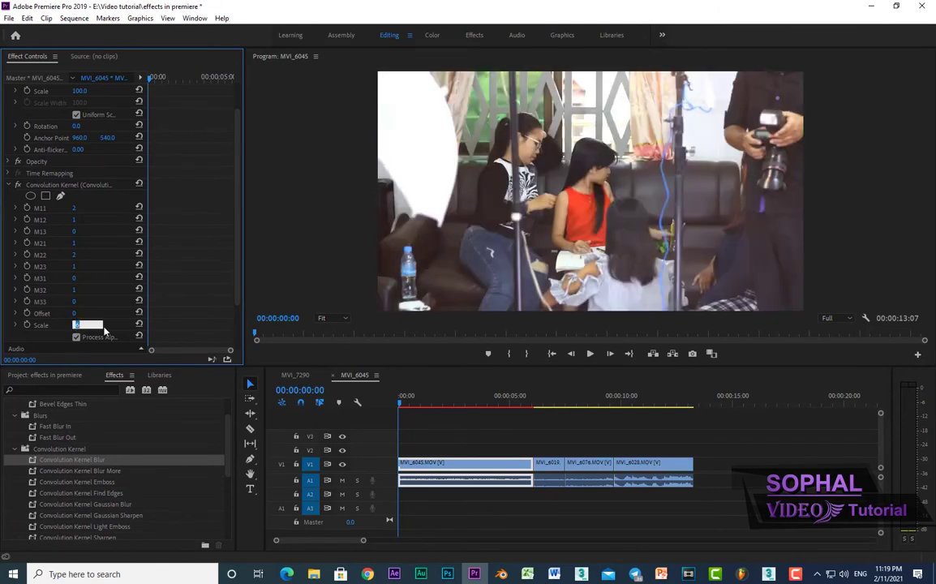
left_click_drag(74, 314, 77, 313)
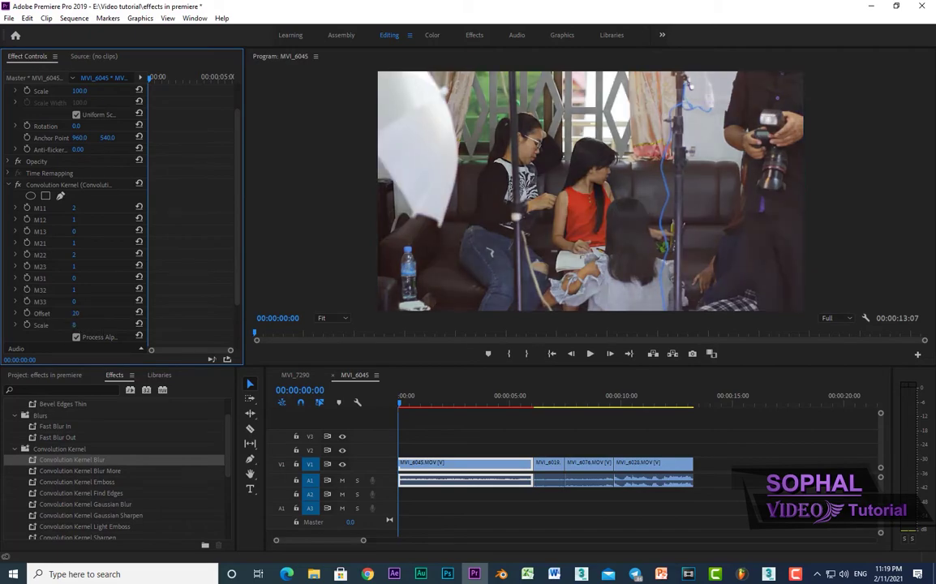
left_click_drag(77, 313, 65, 313)
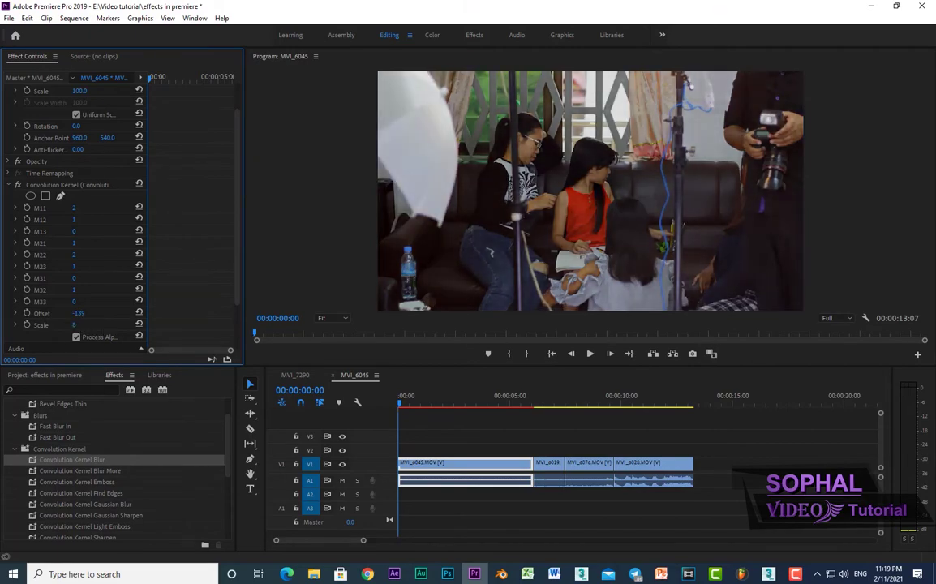
left_click_drag(73, 301, 74, 301)
left_click(75, 301)
left_click(183, 321)
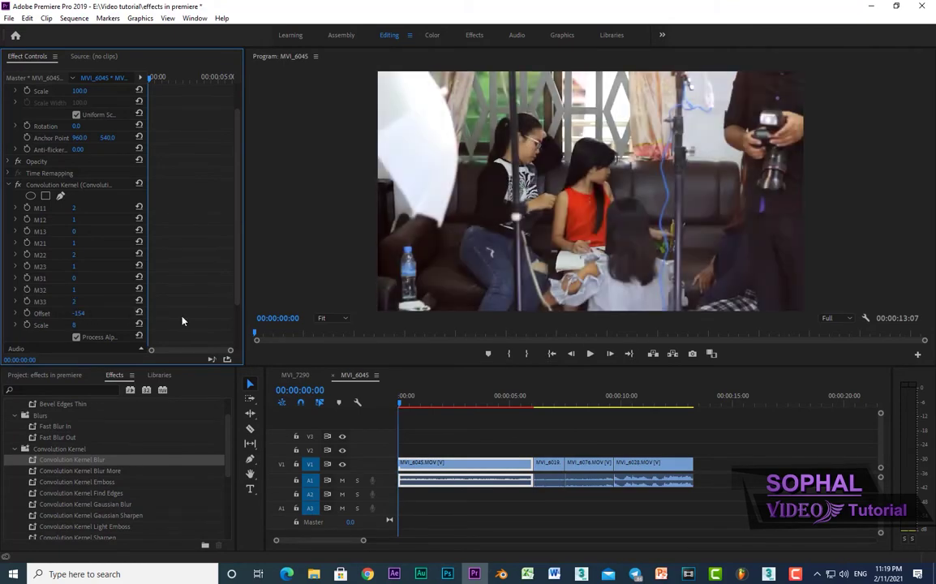
left_click_drag(74, 277, 76, 278)
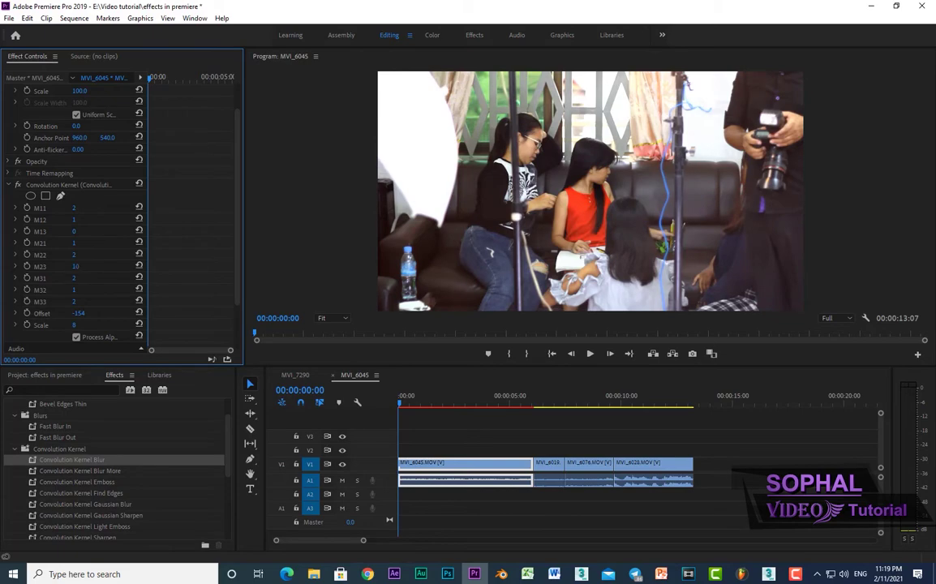
left_click_drag(75, 266, 68, 266)
Delete the Convolution Kernel effect from MVI_6045
scroll(236, 244, "down", 2)
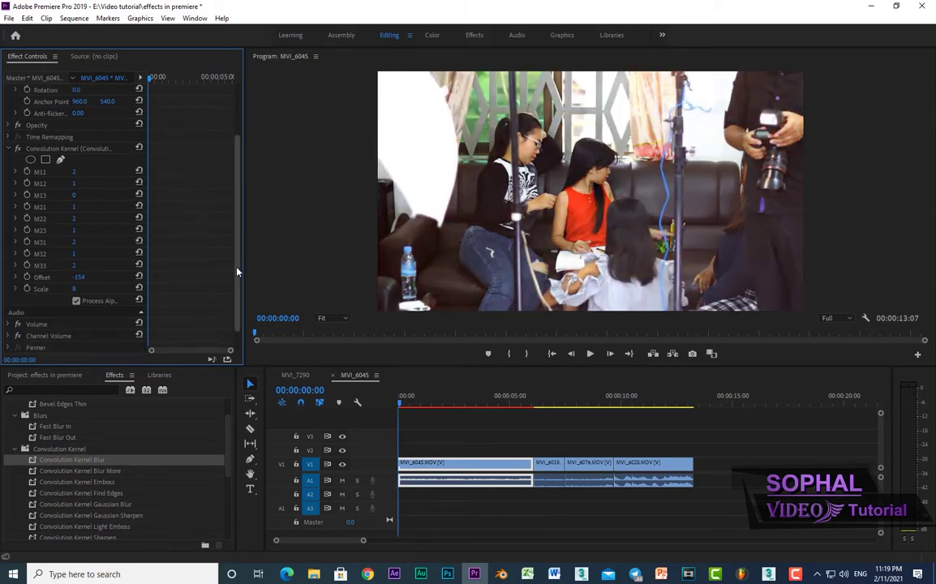
left_click(54, 149)
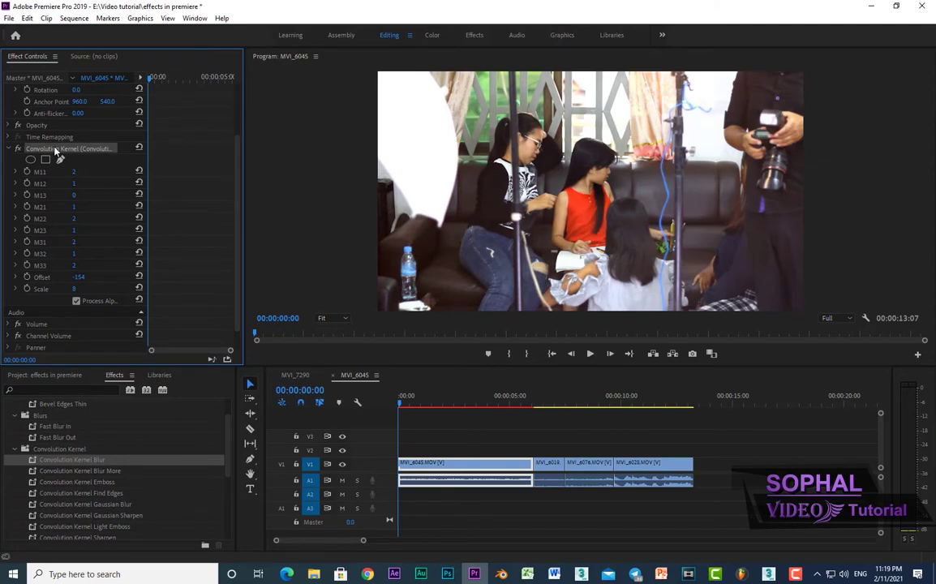
key("Delete")
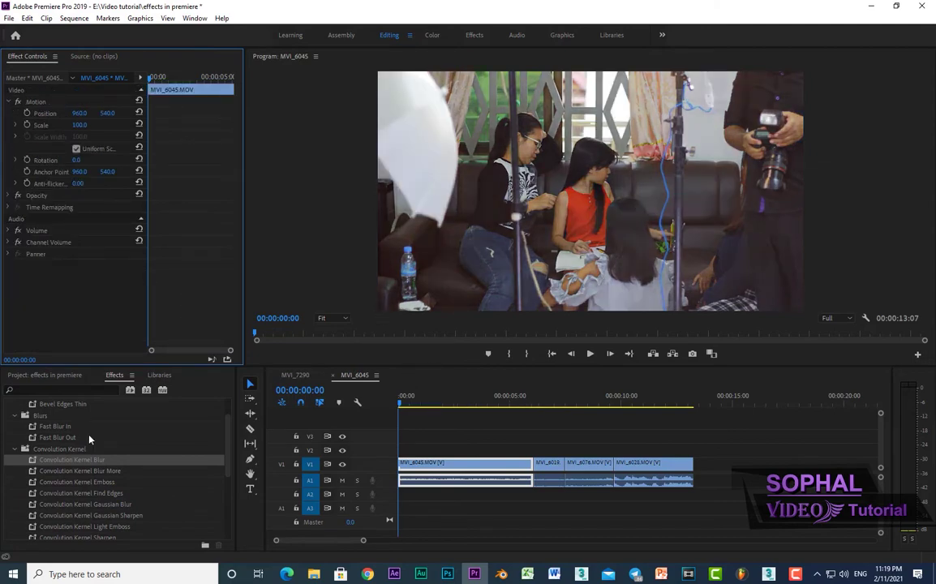
scroll(74, 471, "down", 2)
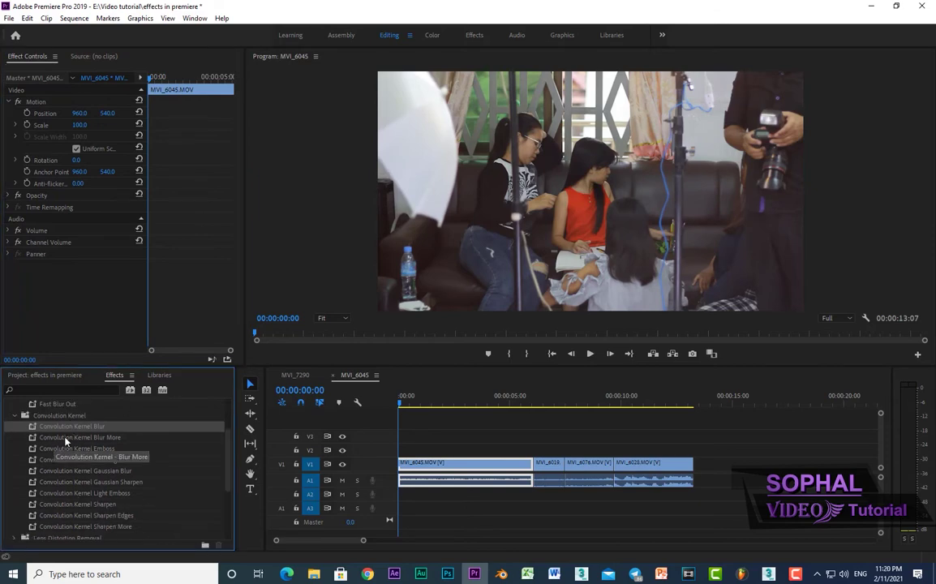
left_click_drag(66, 438, 74, 296)
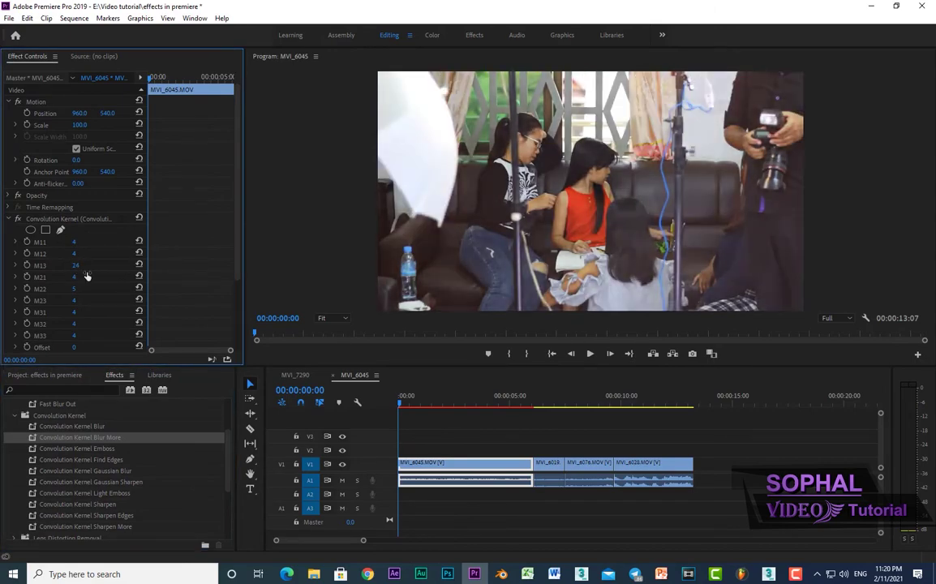
left_click_drag(76, 335, 85, 334)
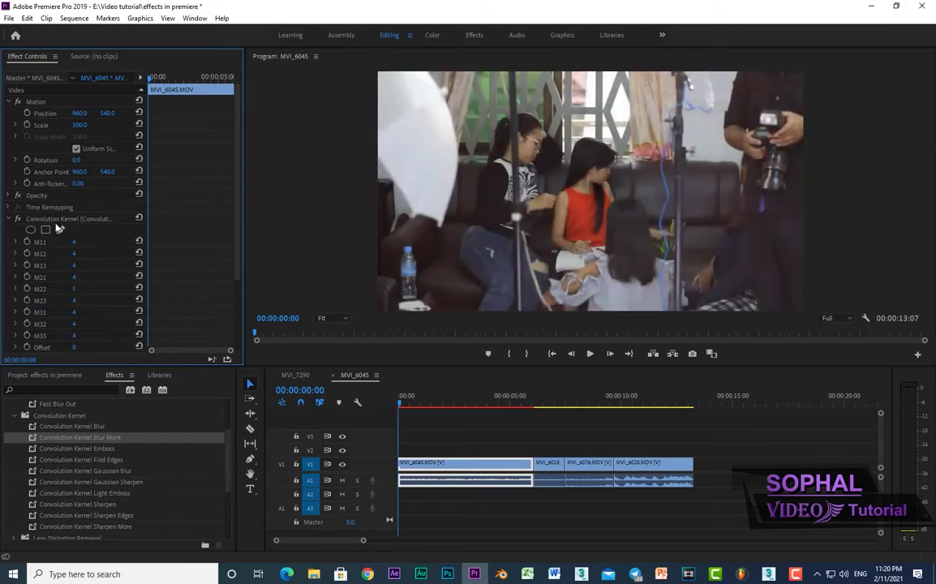
left_click(51, 216)
key("Delete")
Apply the Mosaics > Mosaic In preset to the first V1 clip and play it back
scroll(43, 399, "down", 3)
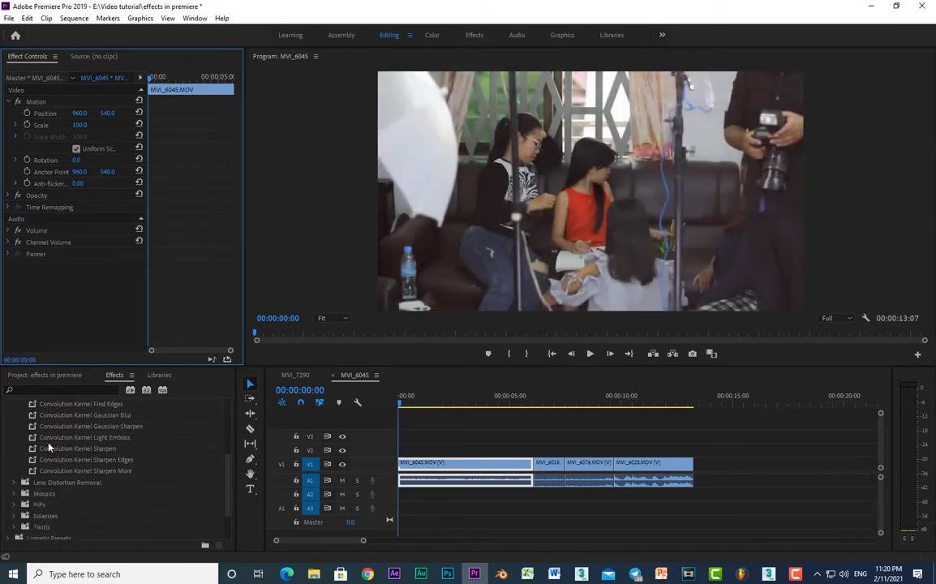
left_click(14, 482)
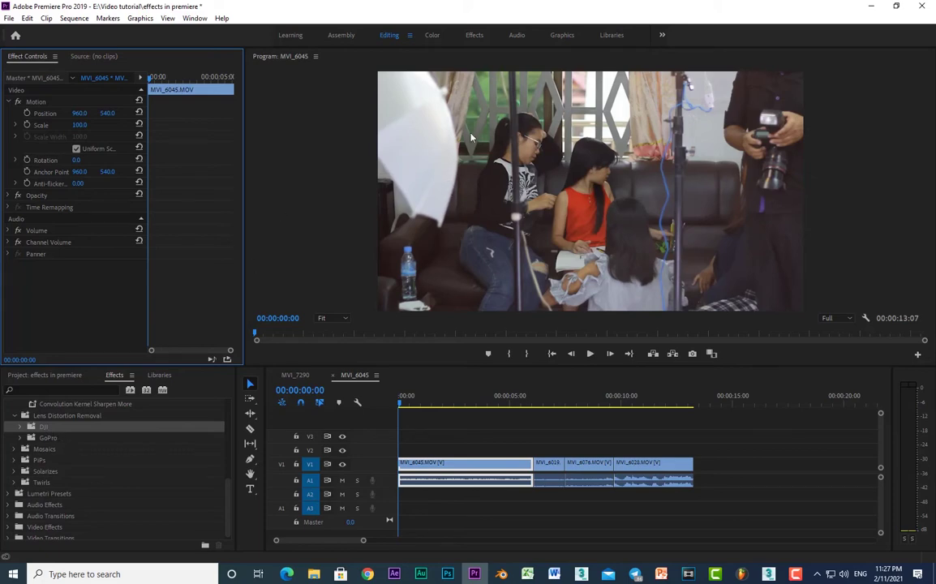
left_click(15, 450)
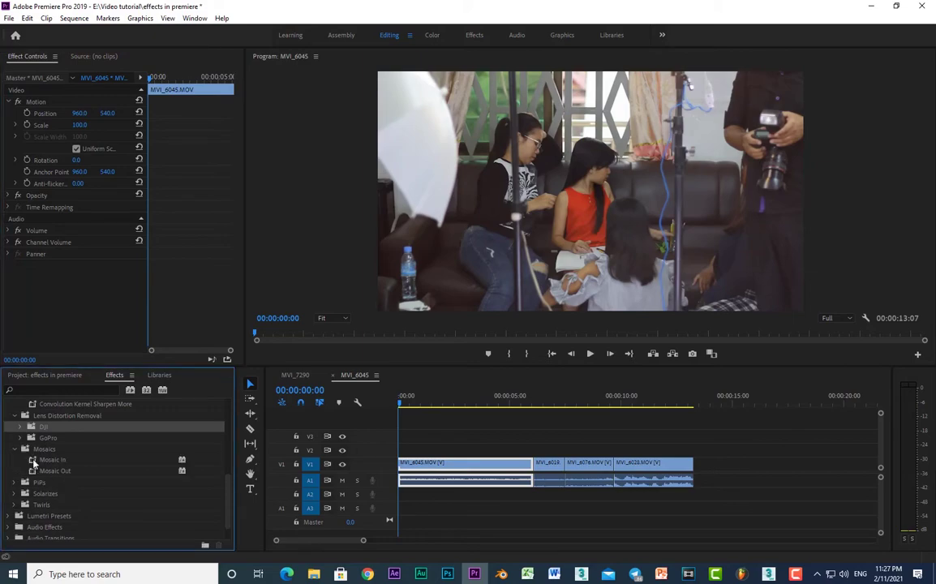
left_click_drag(53, 460, 409, 466)
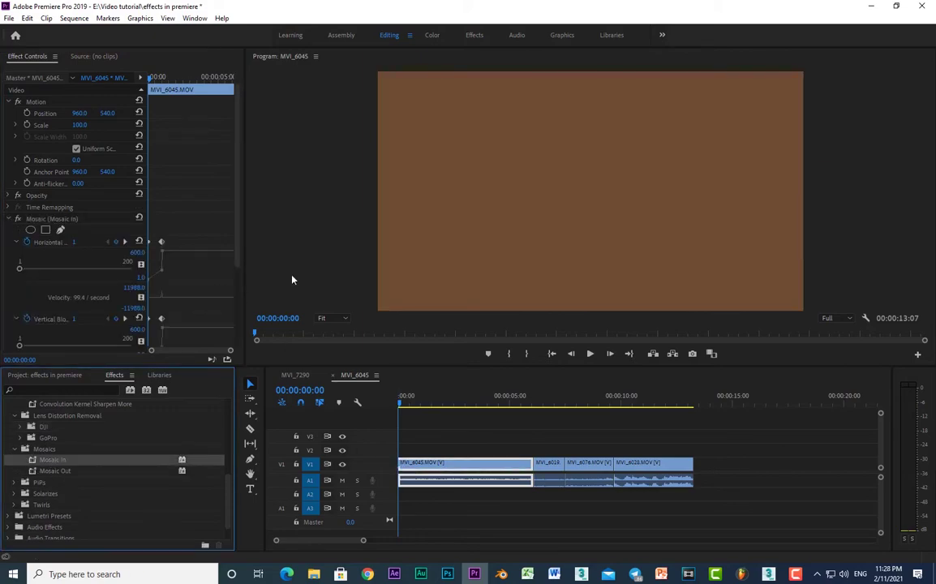
key("space")
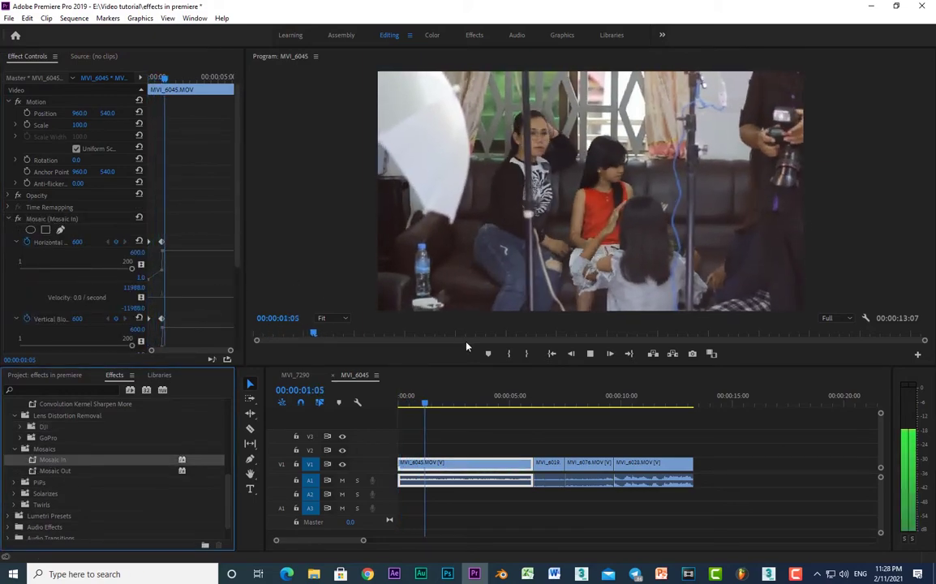
key("space")
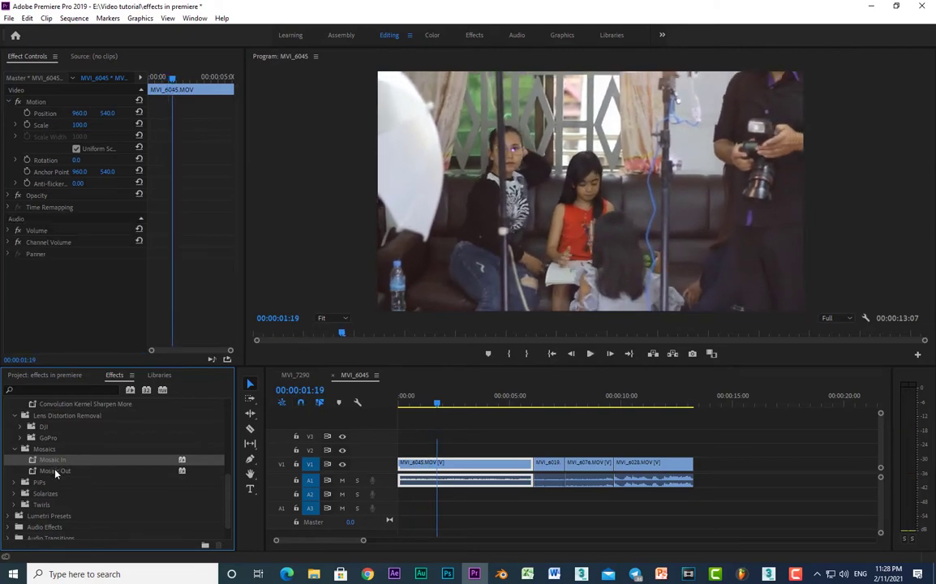
Apply Mosaic Out to the first V1 clip and play it back
left_click_drag(55, 471, 442, 466)
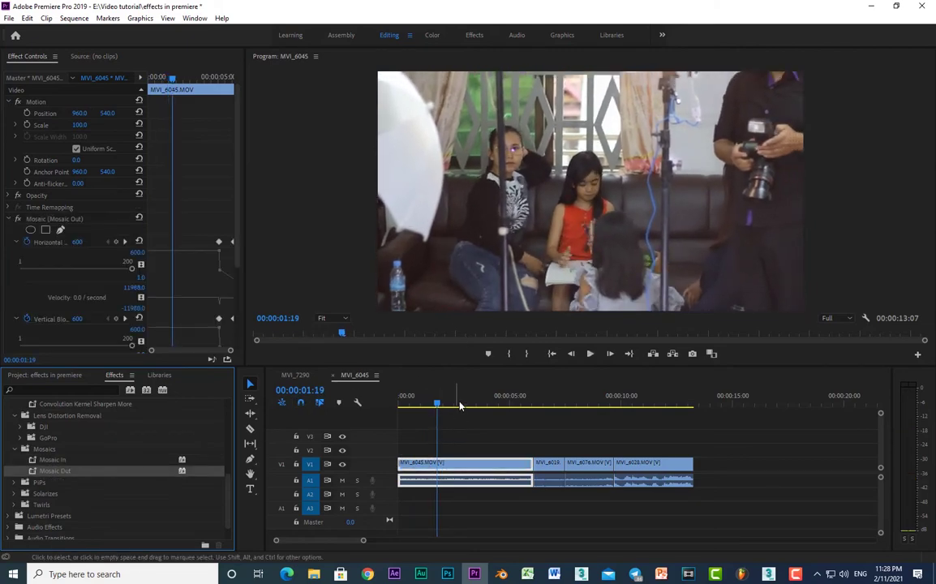
key("space")
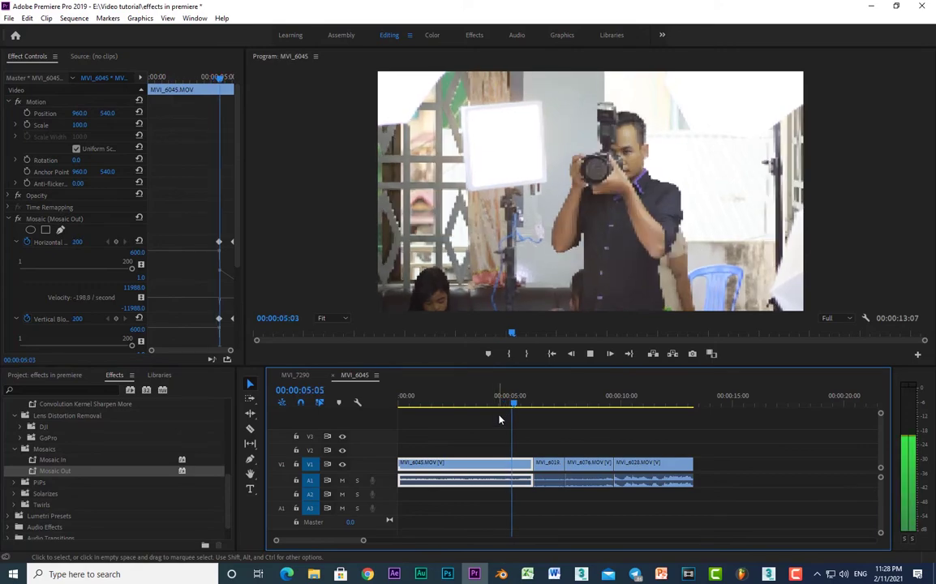
key("space")
Apply the PiP 25% LL preset to the first V1 clip, MVI_6045
key("Home")
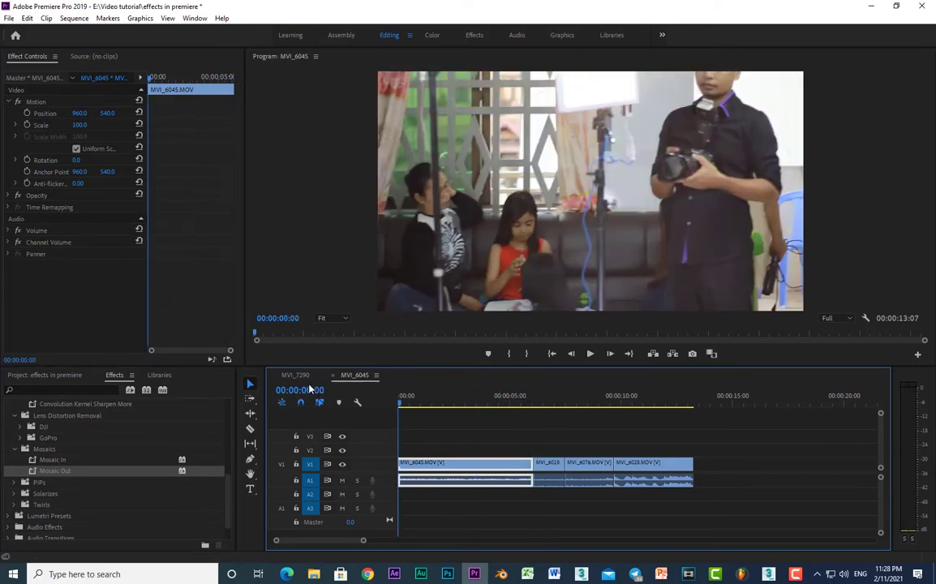
left_click(12, 485)
scroll(59, 434, "down", 2)
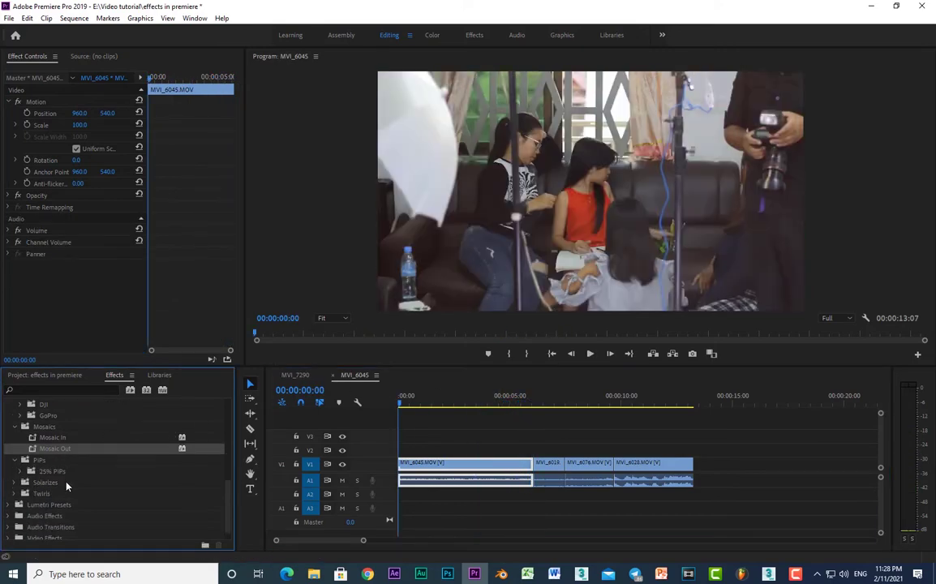
left_click(25, 456)
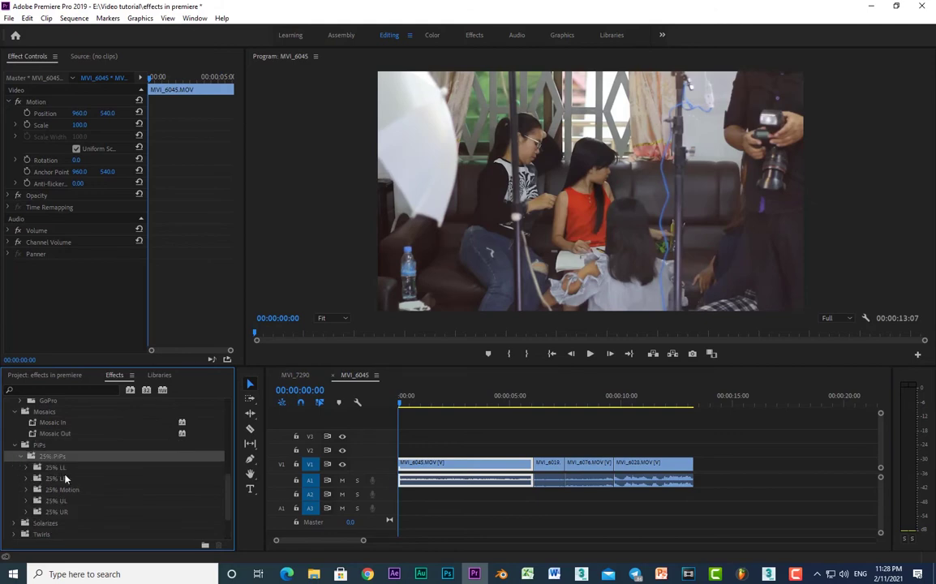
left_click(27, 468)
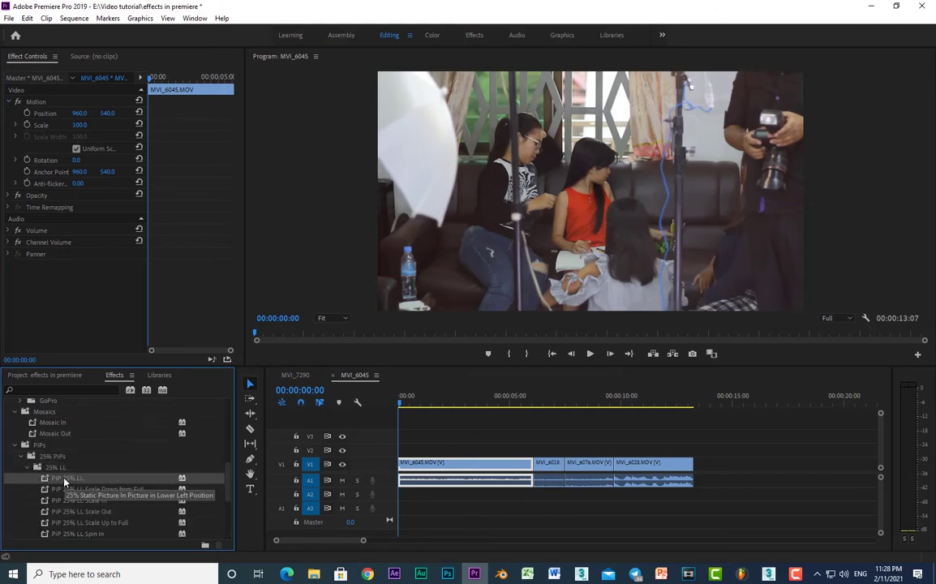
left_click_drag(65, 478, 401, 466)
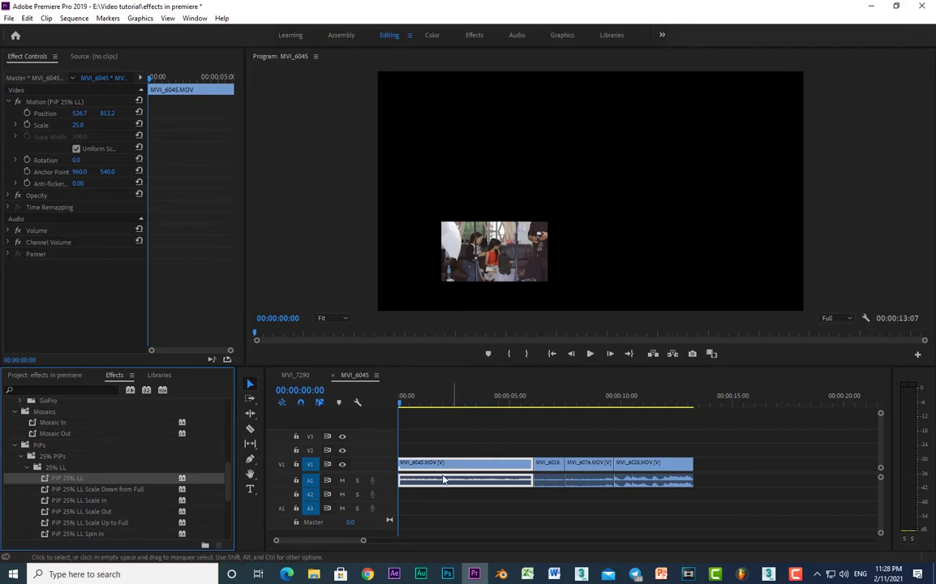
Try resetting PiP position and scale, then preview PiP 25% LL Scale Down from Full and undo it
left_click(138, 113)
left_click(139, 125)
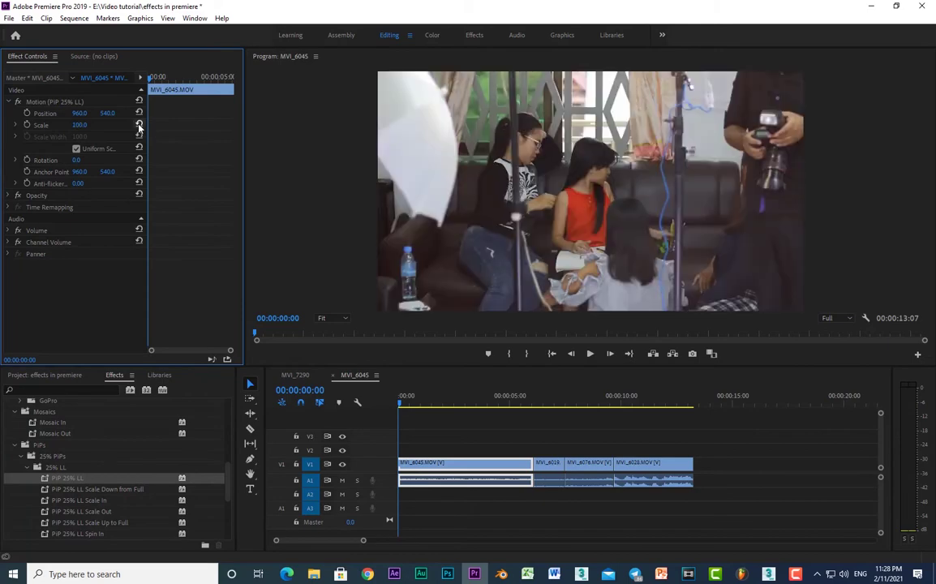
key("ctrl+z")
key("ctrl+z")
key("ctrl+z")
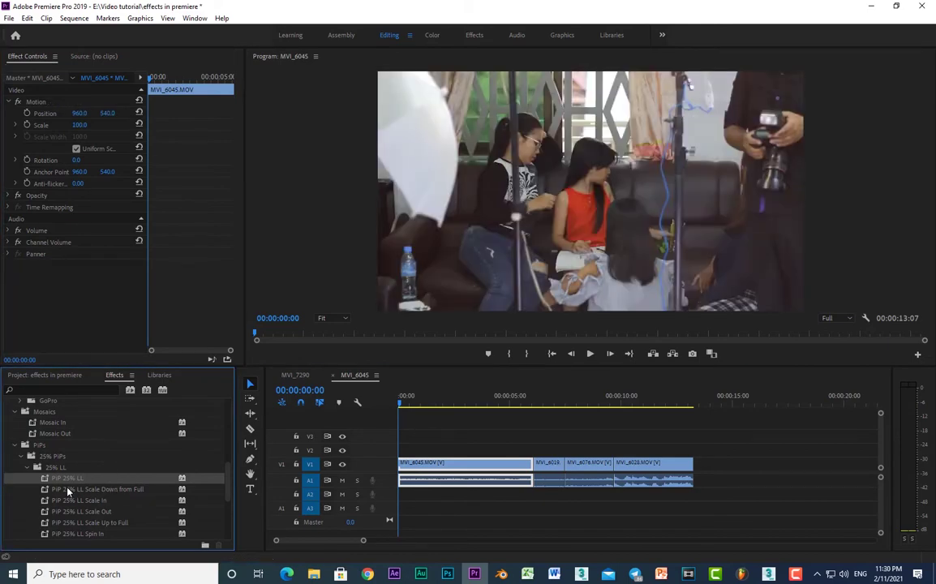
left_click_drag(68, 490, 414, 463)
key("space")
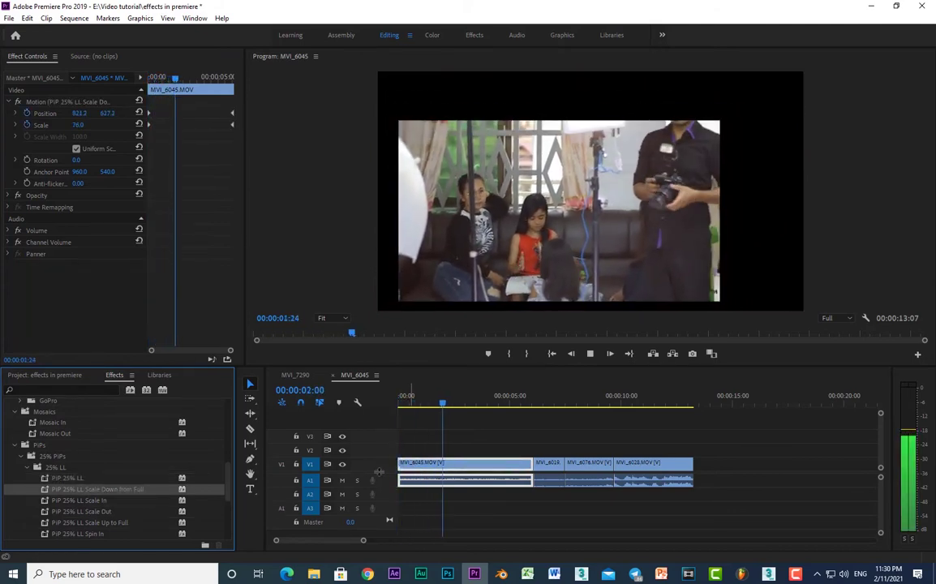
key("space")
key("ctrl+z")
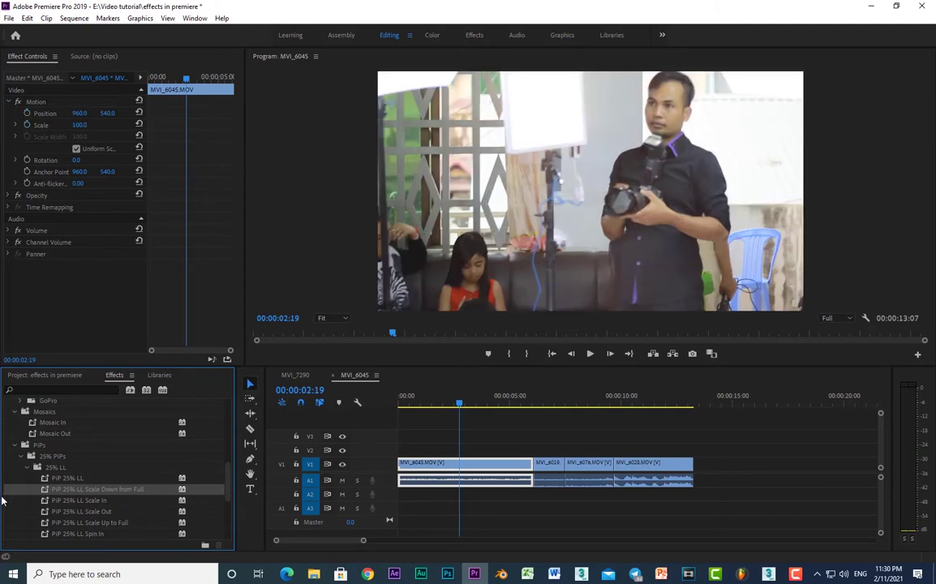
key("Home")
Preview the Solarize In preset on MVI_6045, then remove it
left_click(87, 475)
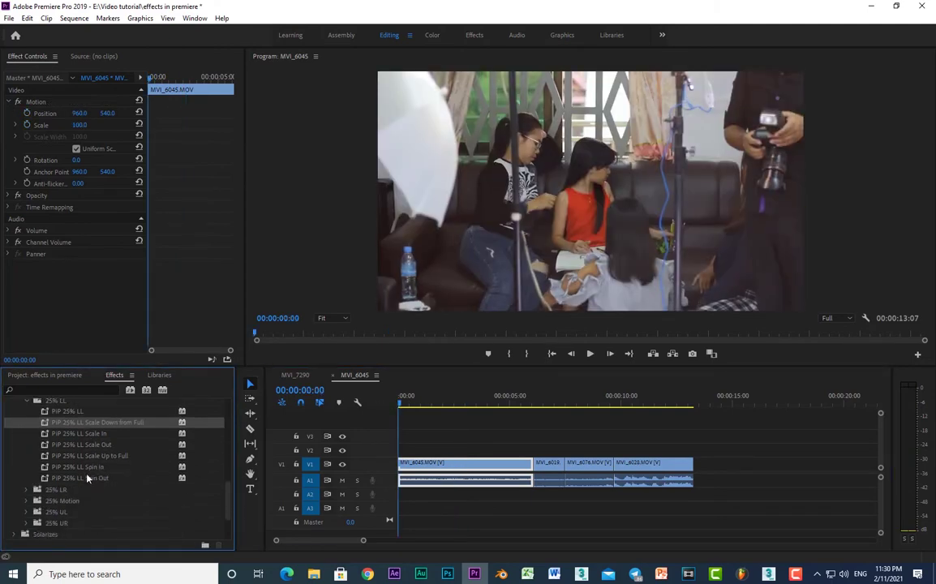
scroll(87, 475, "down", 5)
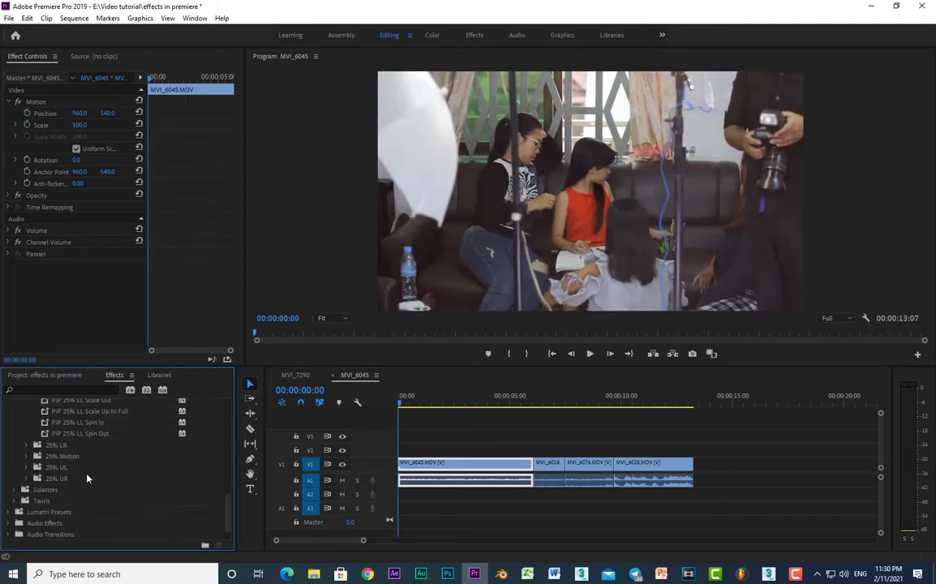
left_click(15, 490)
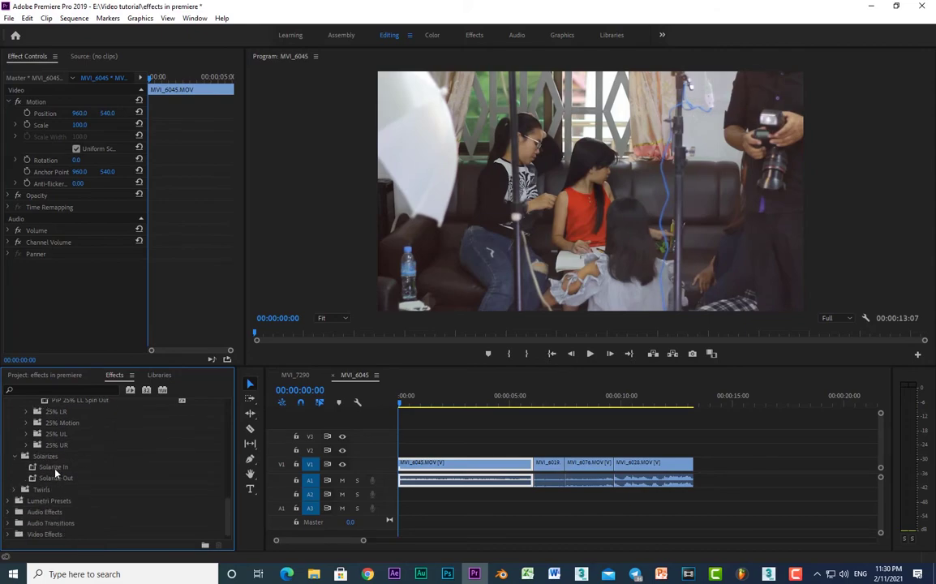
left_click_drag(53, 467, 424, 467)
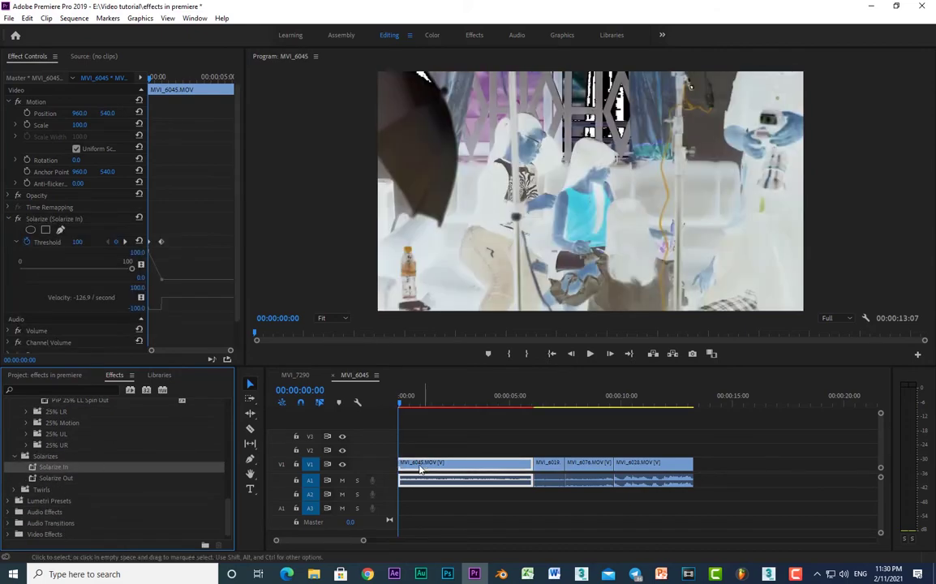
key("space")
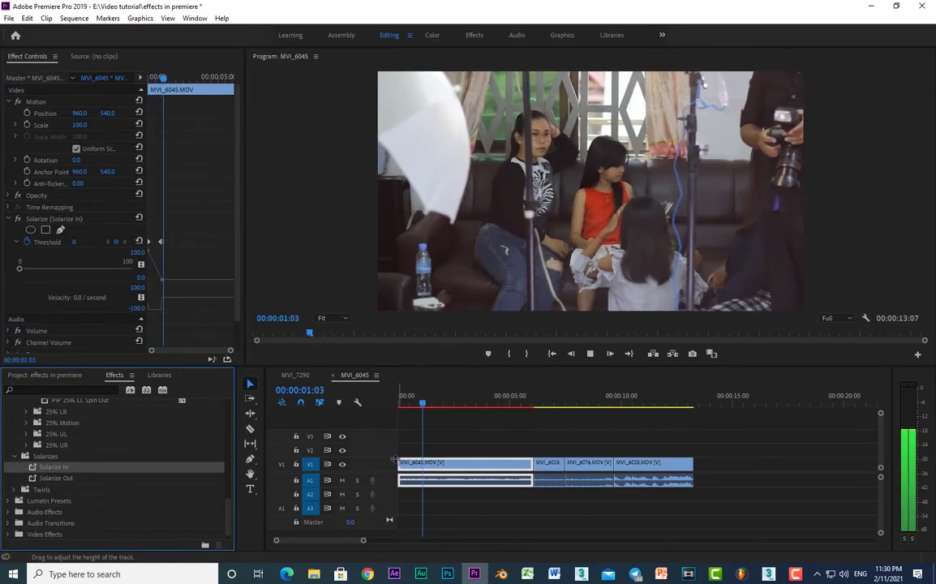
key("space")
key("ctrl+z")
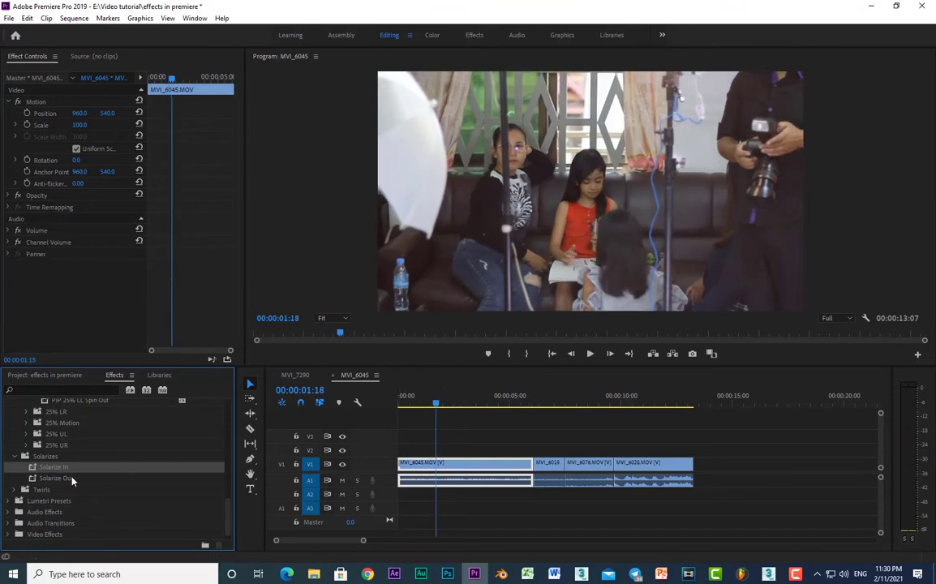
Preview the Solarize Out preset from about four seconds in, then remove it
left_click_drag(73, 478, 498, 464)
left_click(497, 410)
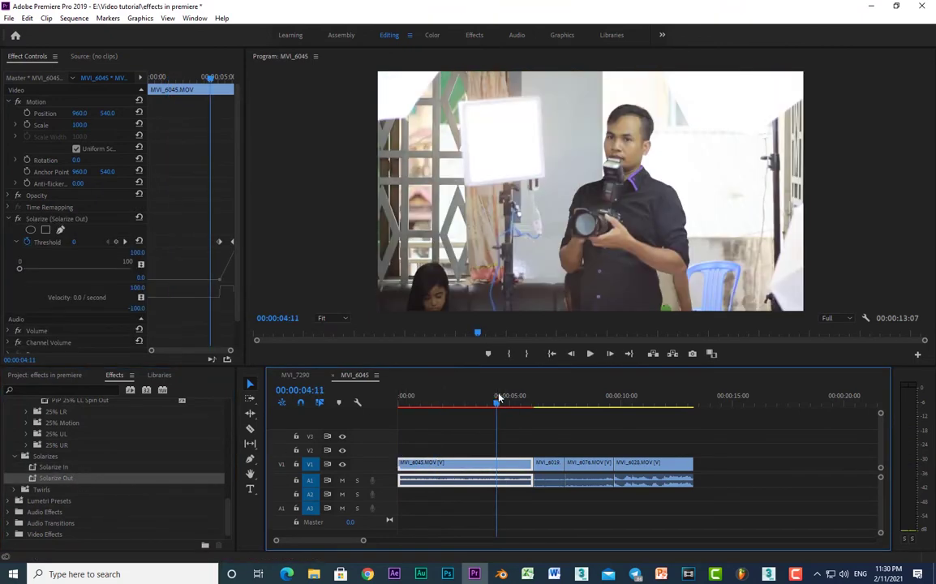
key("space")
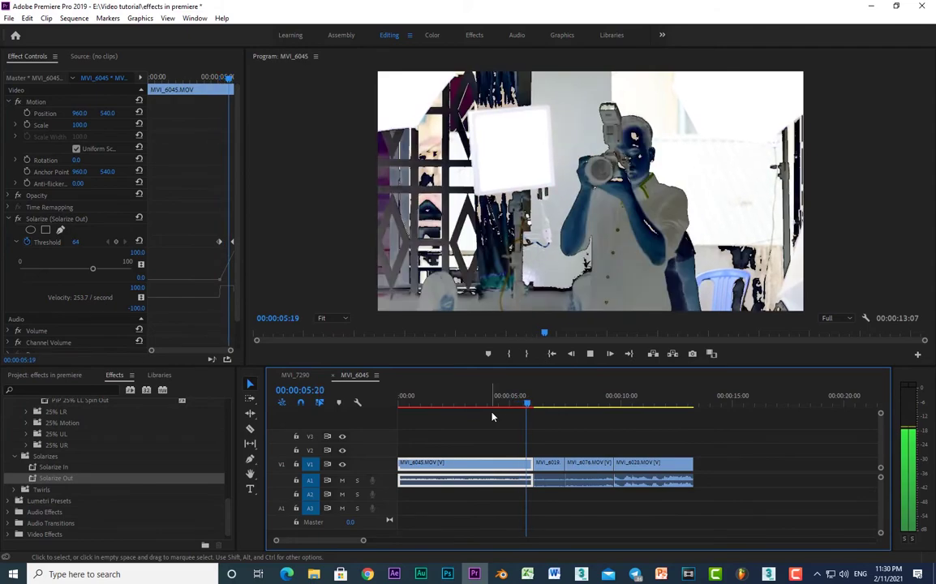
left_click(438, 398)
left_click(419, 398)
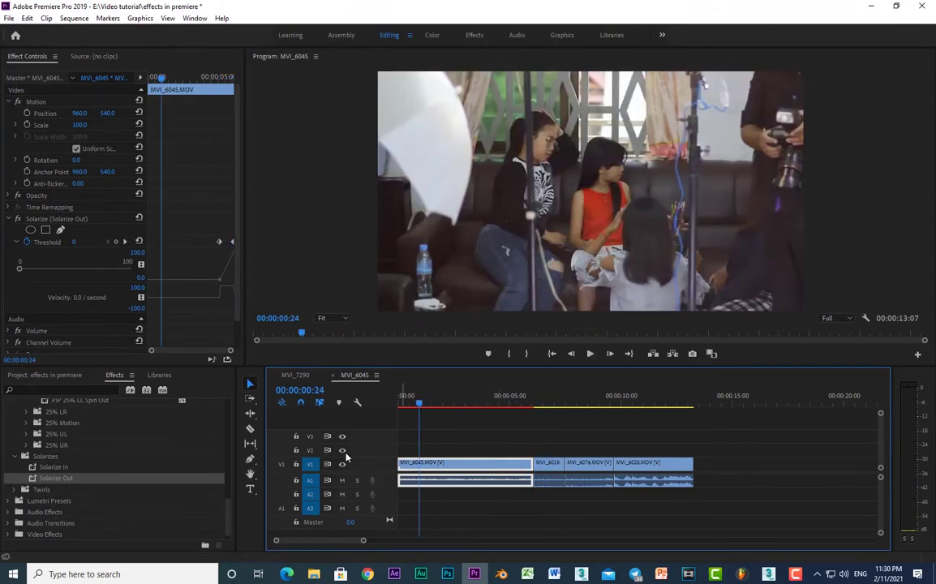
key("ctrl+z")
Apply Twirl In to MVI_6045 and play it from the sequence start
left_click(14, 491)
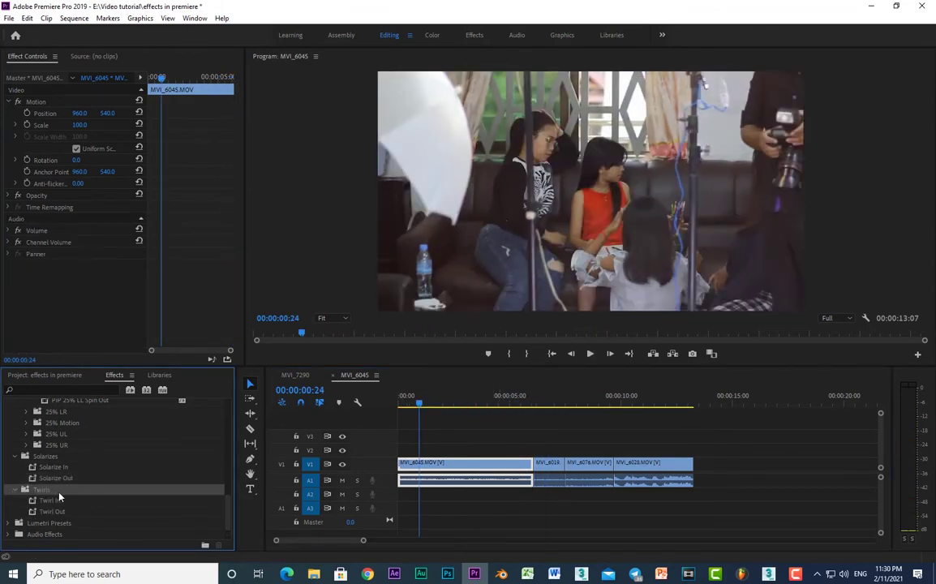
left_click_drag(50, 468, 411, 464)
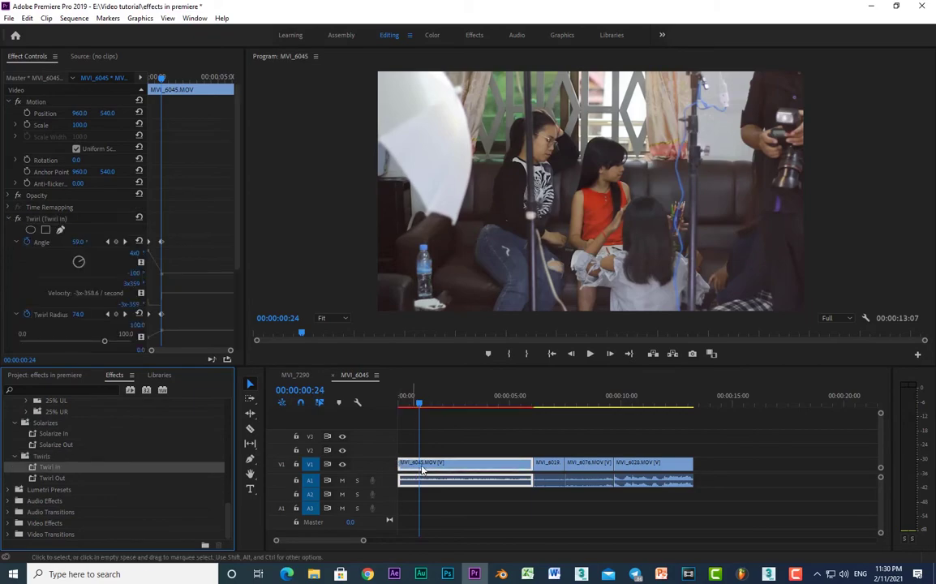
left_click(420, 419)
key("Home")
key("space")
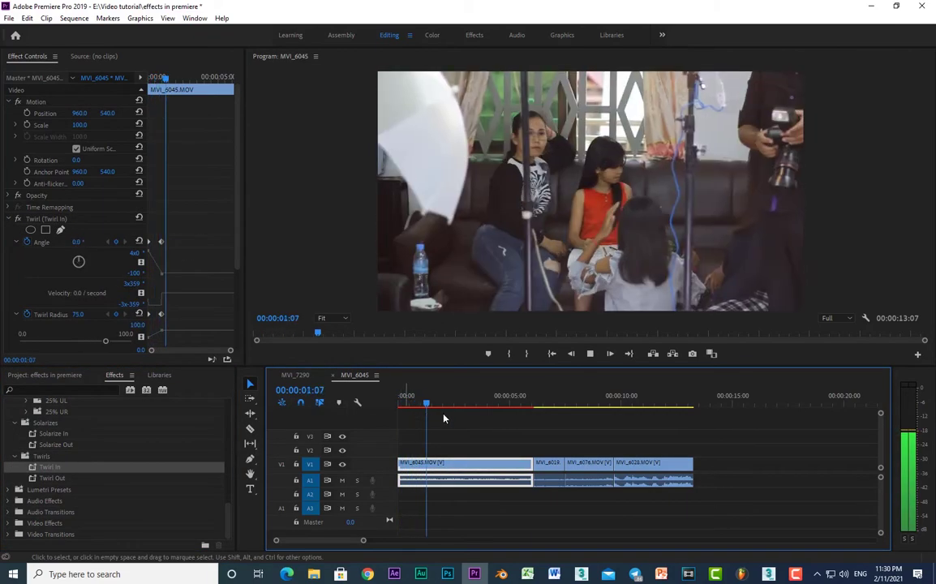
key("space")
Apply Twirl Out to MVI_6045 and play it from about four seconds in
left_click(503, 404)
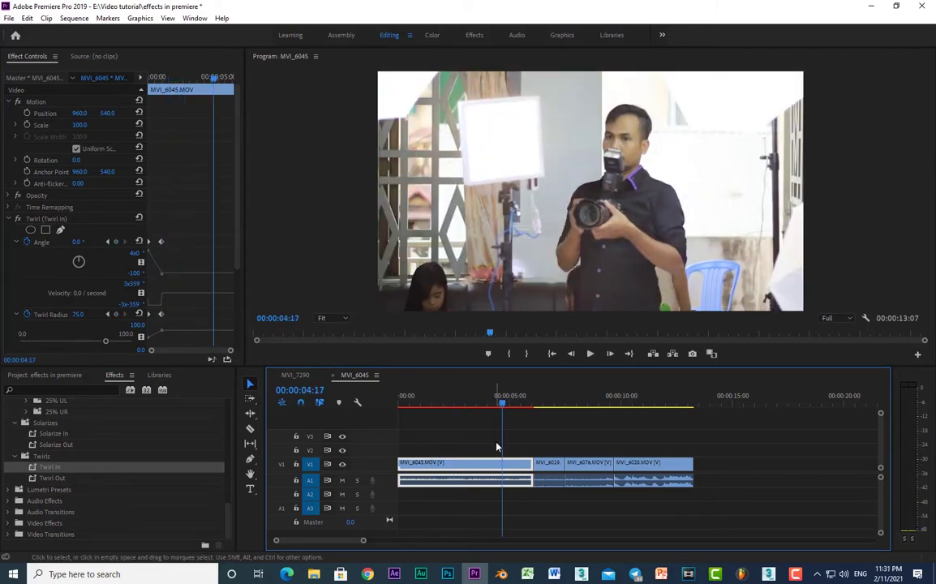
mouse_move(51, 477)
left_mouse_down()
mouse_move(511, 465)
mouse_move(488, 468)
left_mouse_up()
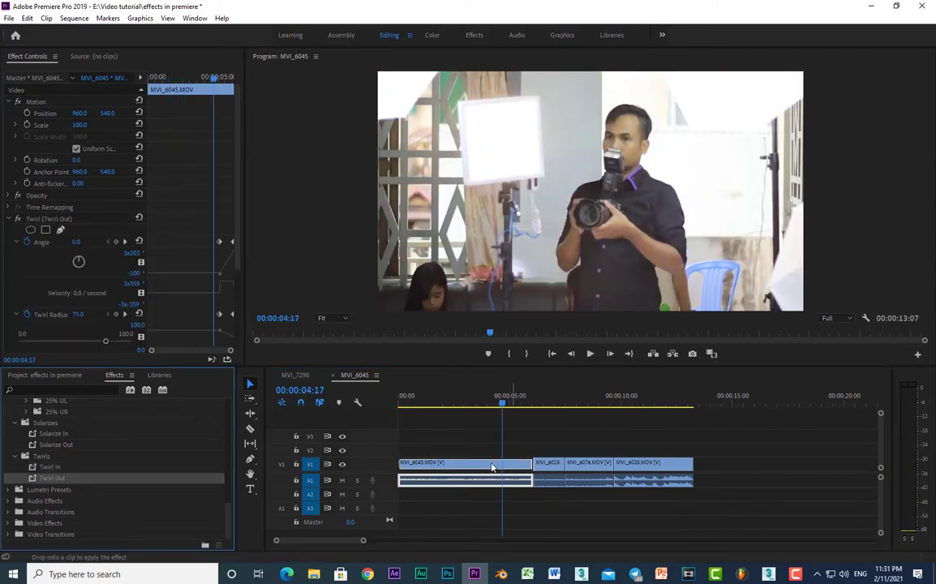
key("space")
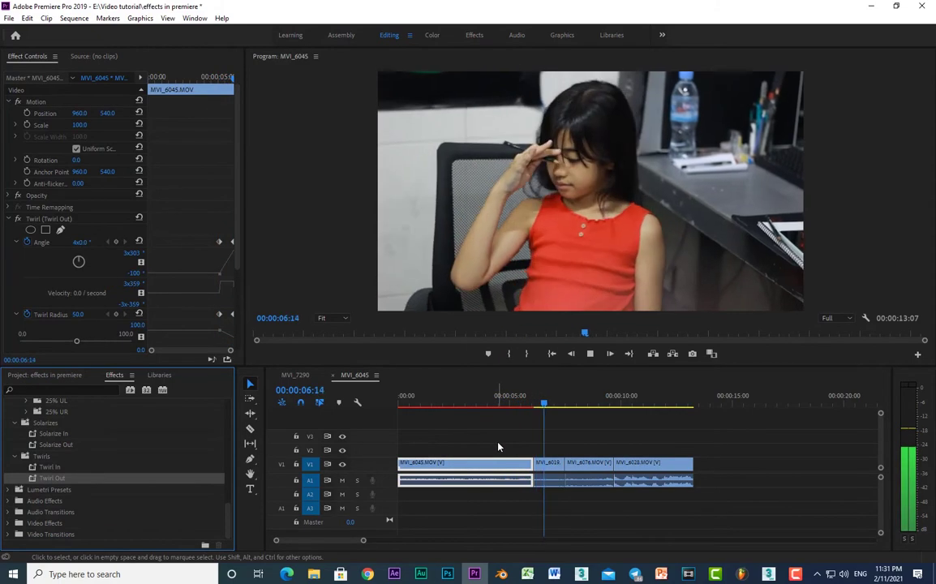
scroll(228, 460, "up", 15)
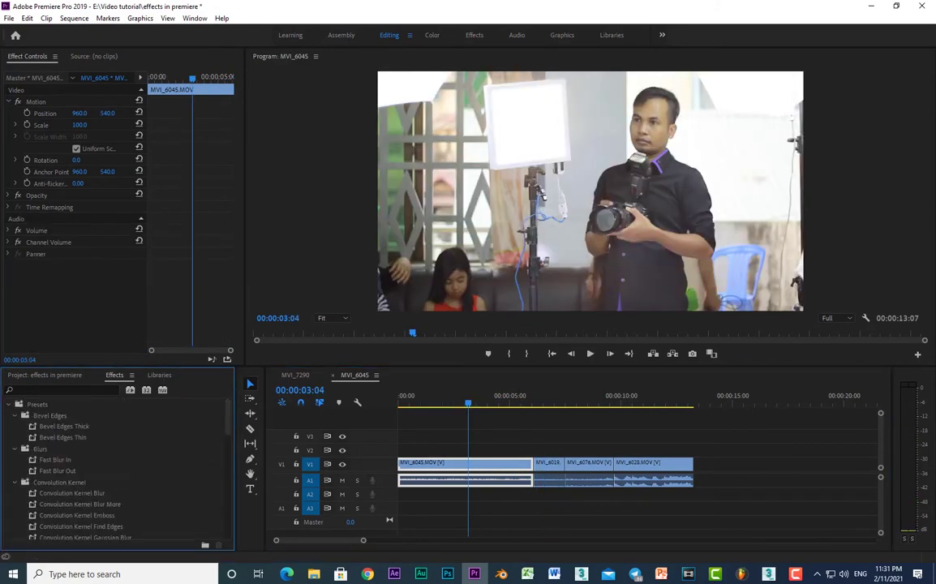
Apply the Lumetri Cinematic 2 Strip look to clip MVI_6076
left_click(11, 405)
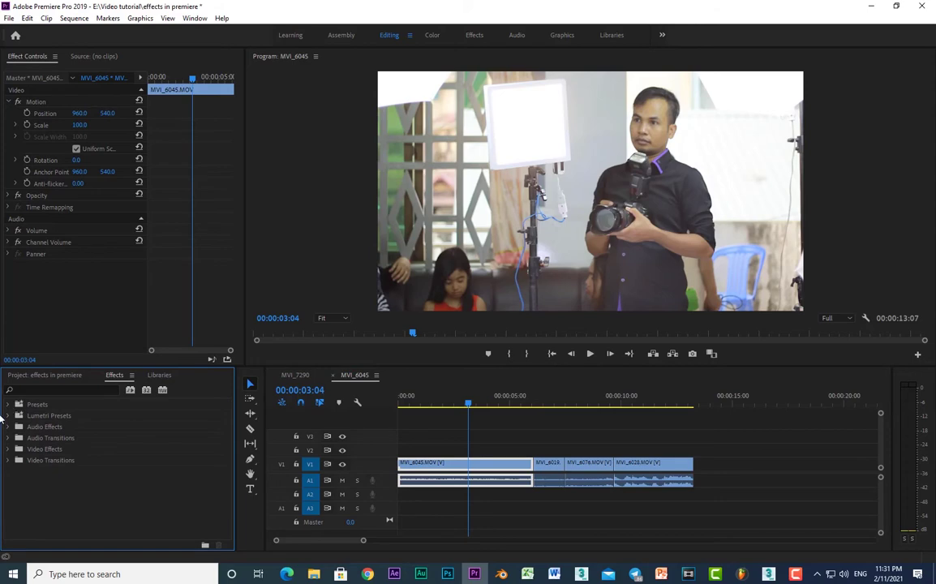
left_click(58, 418)
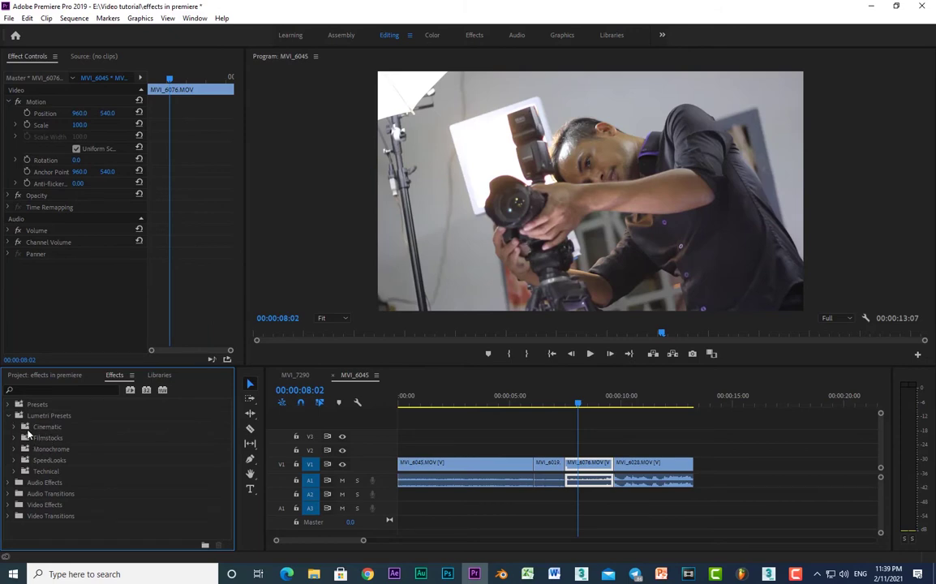
left_click(14, 429)
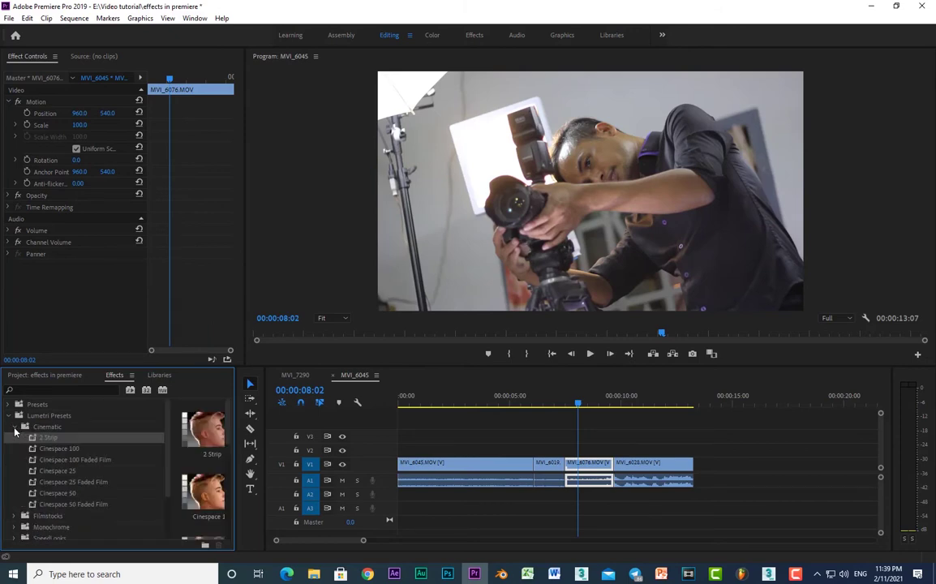
left_click_drag(49, 439, 594, 464)
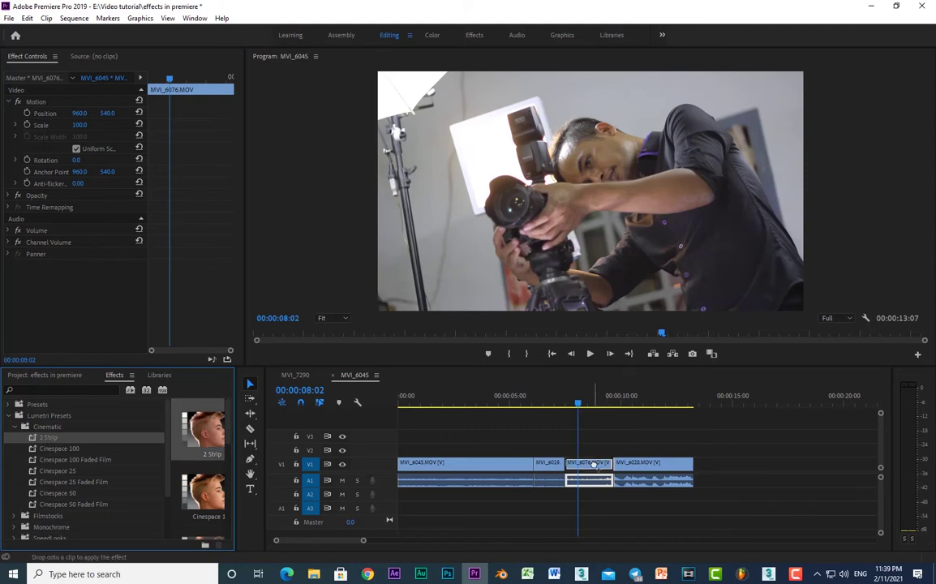
left_click_drag(594, 464, 594, 464)
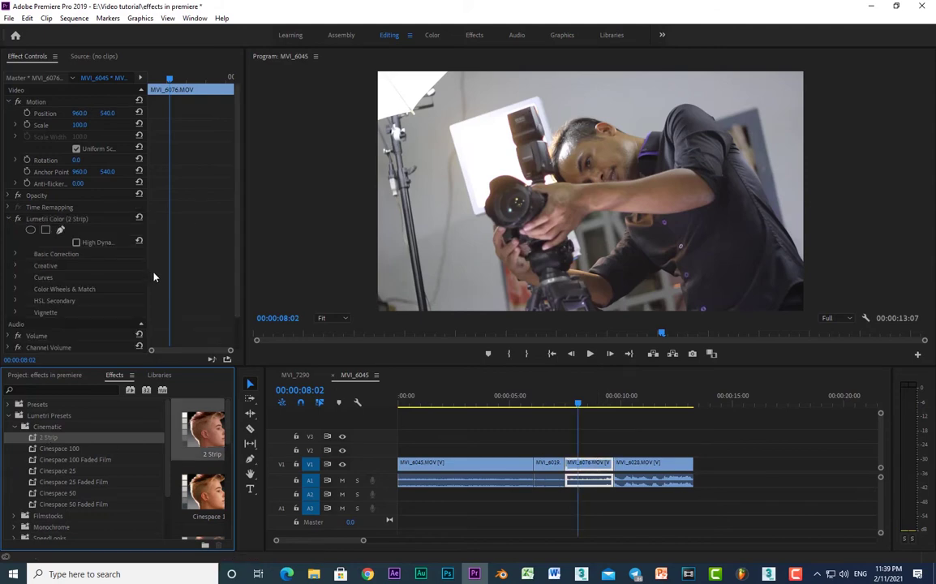
Select the Lumetri Color (2 Strip) effect and reveal its Basic Correction settings
left_click(49, 219)
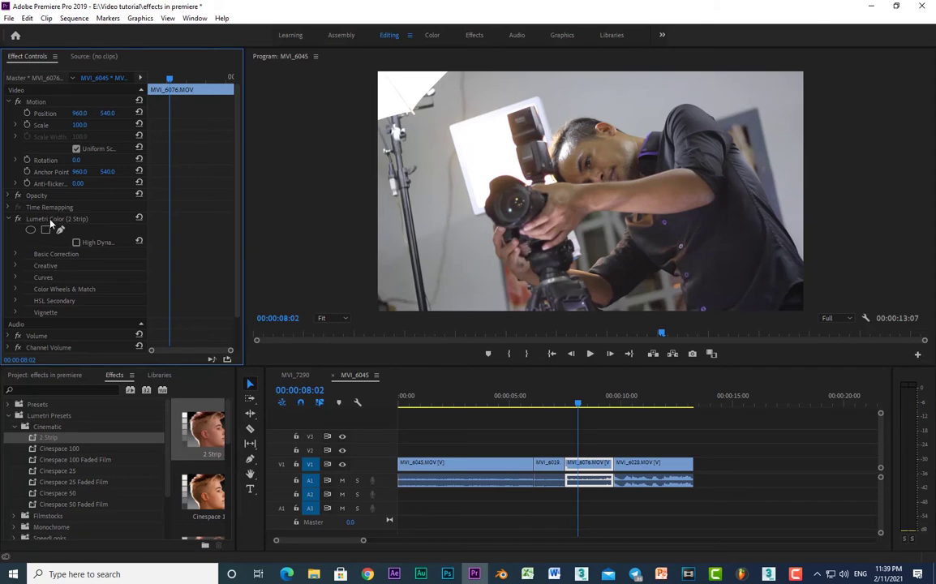
left_click(49, 219)
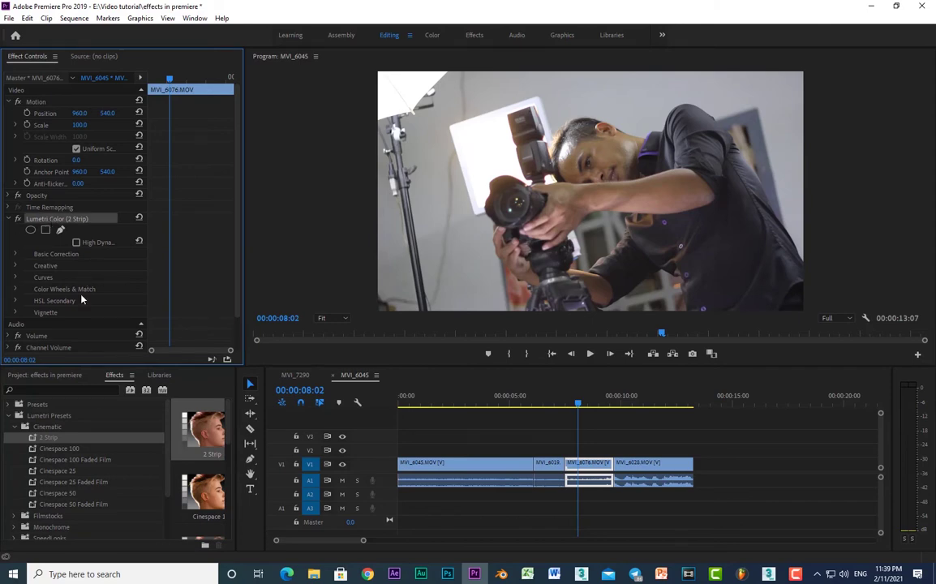
left_click(15, 254)
Lower Exposure slightly and set Whites to -3.0 on MVI_6076's 2 Strip grade, then play it
scroll(101, 276, "down", 5)
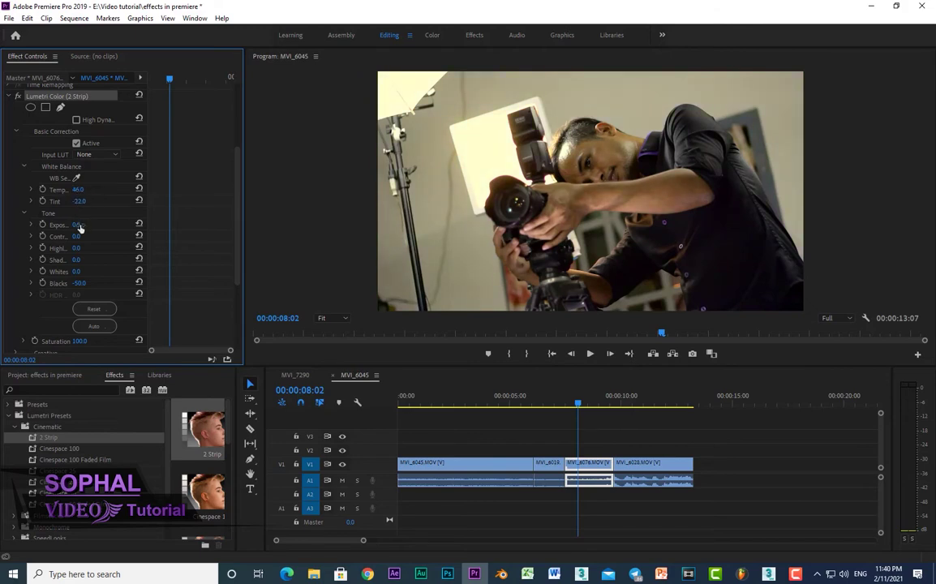
left_click_drag(80, 230, 81, 224)
mouse_move(76, 236)
left_mouse_down()
mouse_move(84, 236)
mouse_move(68, 236)
mouse_move(87, 247)
mouse_move(68, 247)
mouse_move(67, 259)
mouse_move(110, 270)
mouse_move(33, 271)
left_mouse_up()
key("space")
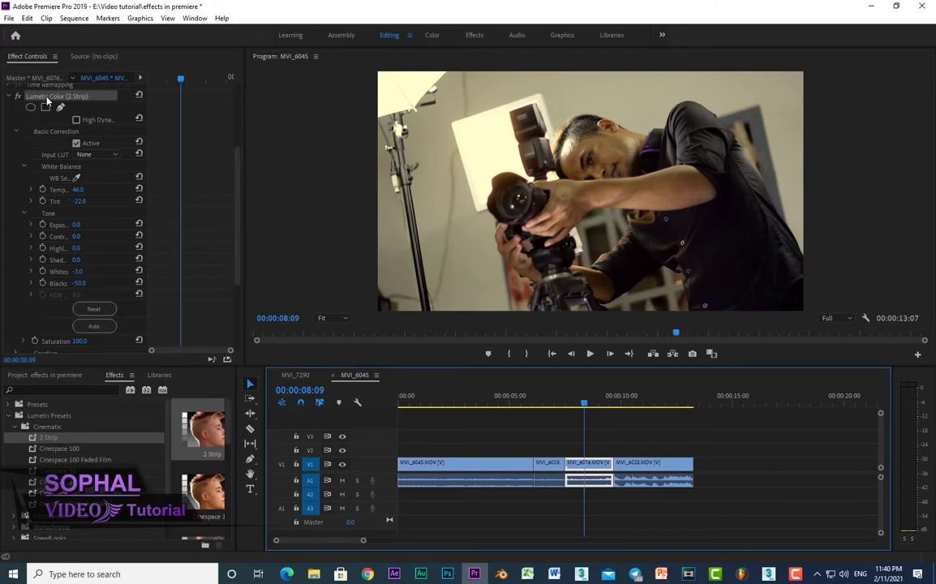
left_click(47, 99)
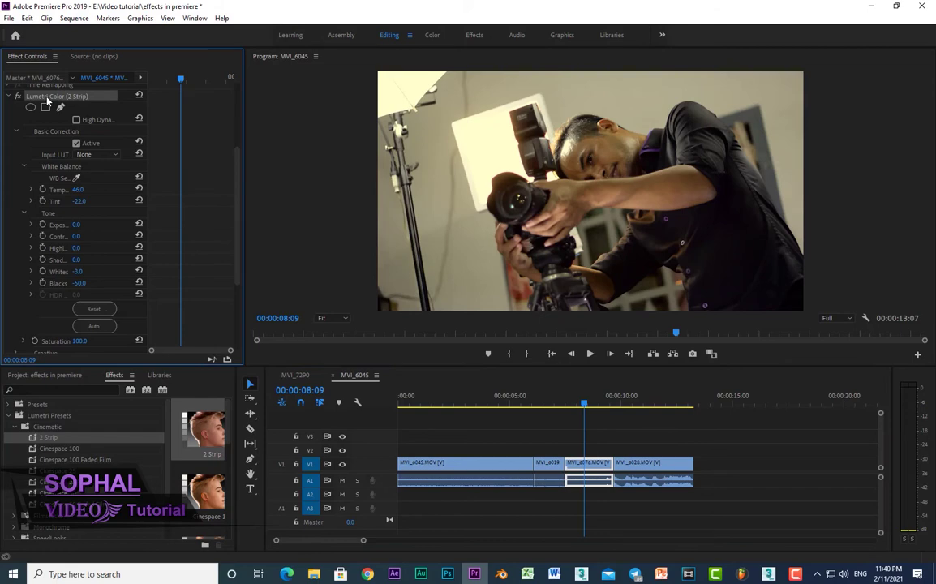
left_click(636, 397)
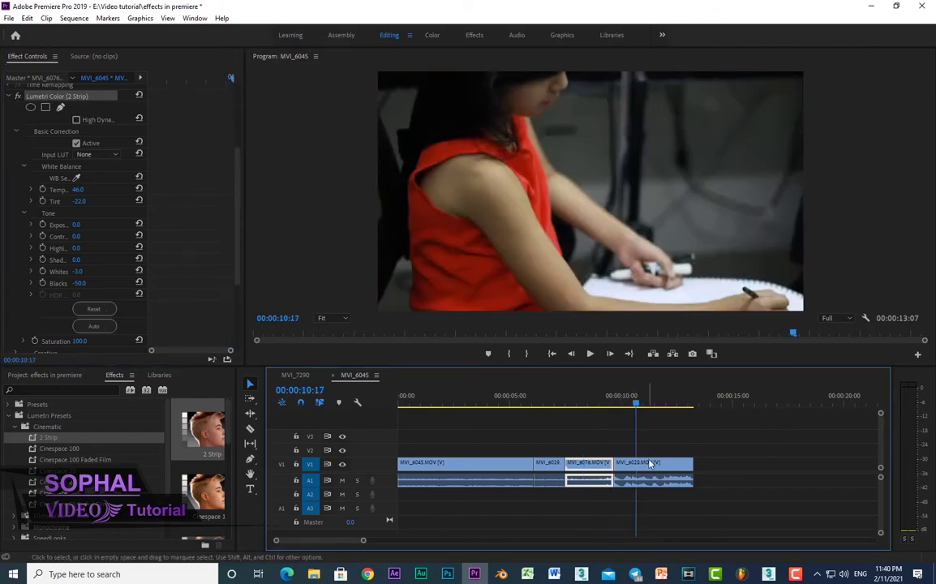
Play the sequence from the start with MVI_6045 selected, then select clip MVI_6019
left_click(649, 463)
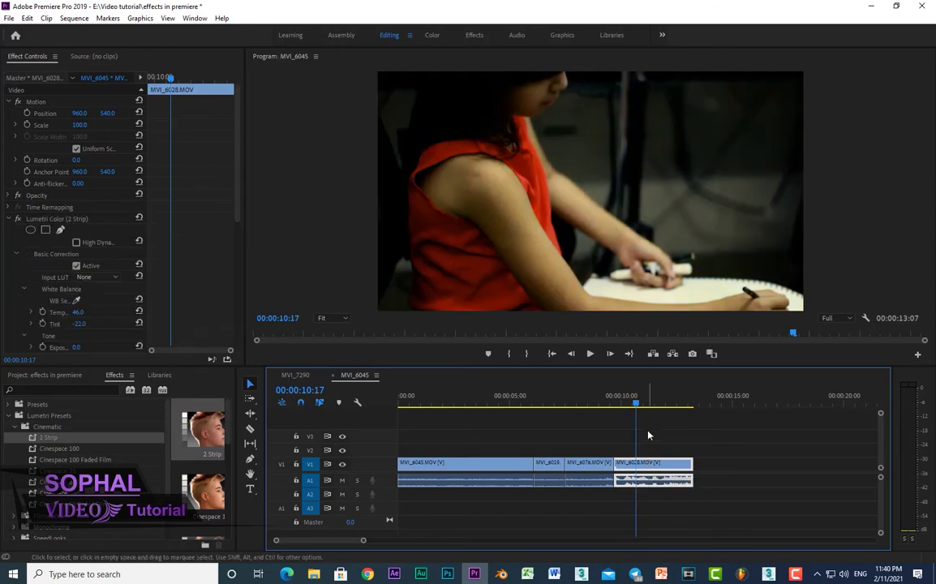
left_click_drag(557, 412, 398, 414)
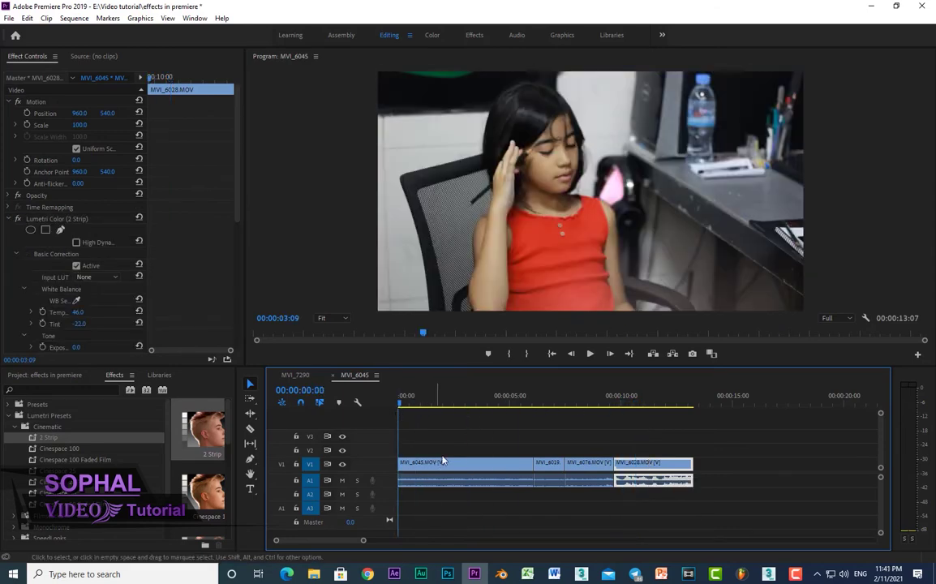
left_click(443, 463)
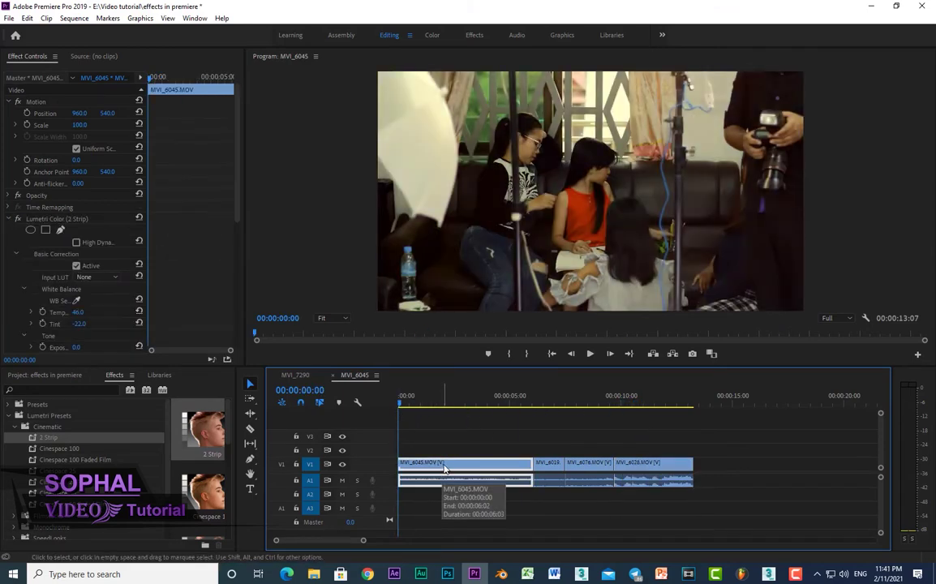
key("space")
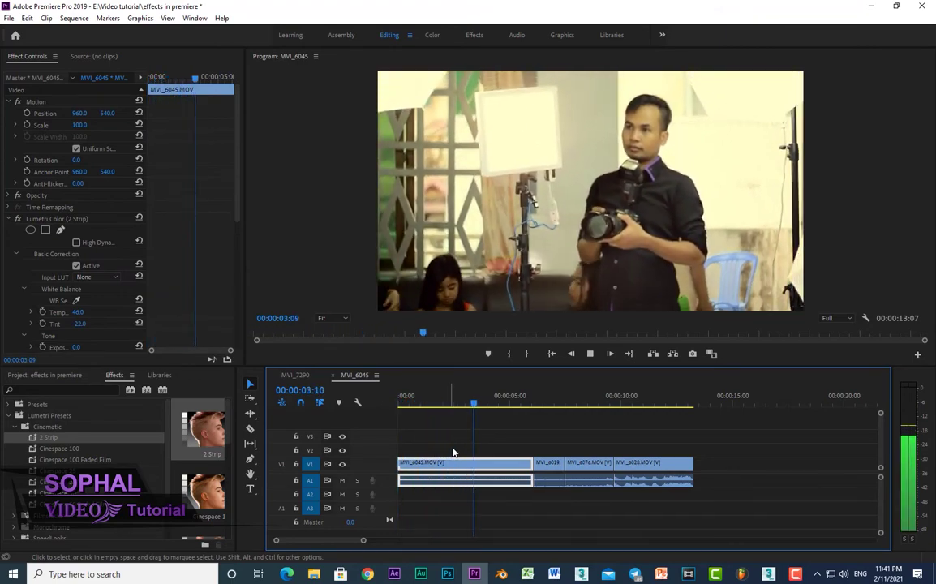
key("space")
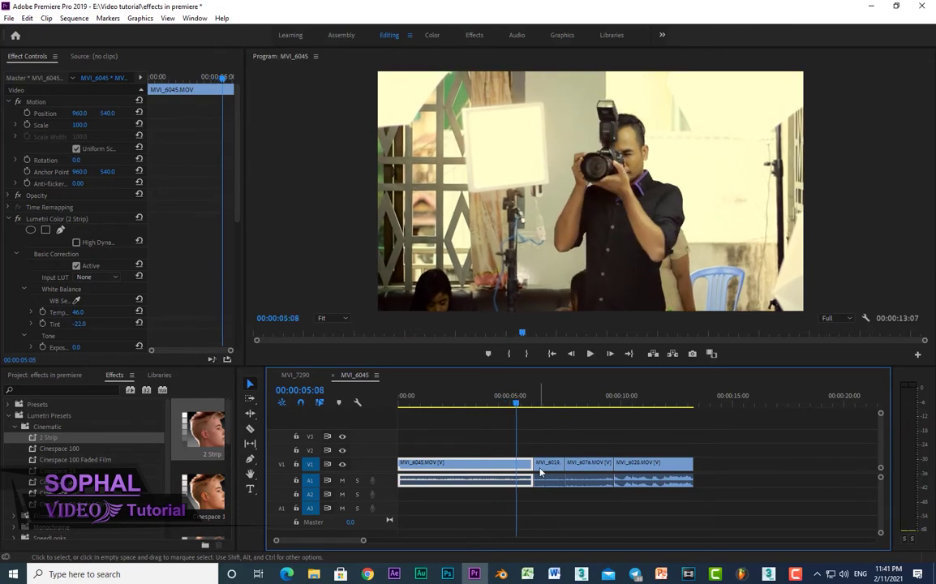
left_click(541, 471)
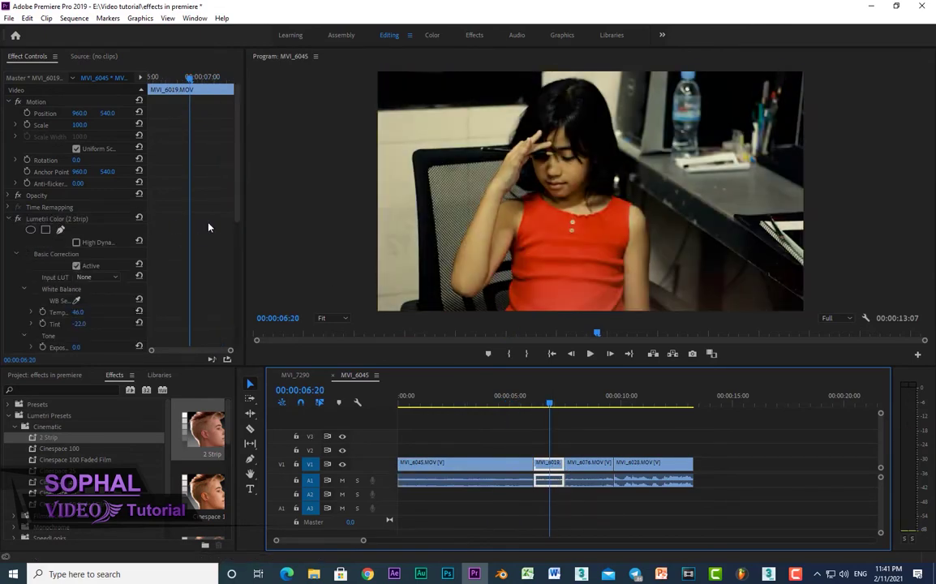
Set Blacks to -28.0 on MVI_6019's grade, trying and undoing a higher Exposure
left_click_drag(237, 177, 250, 261)
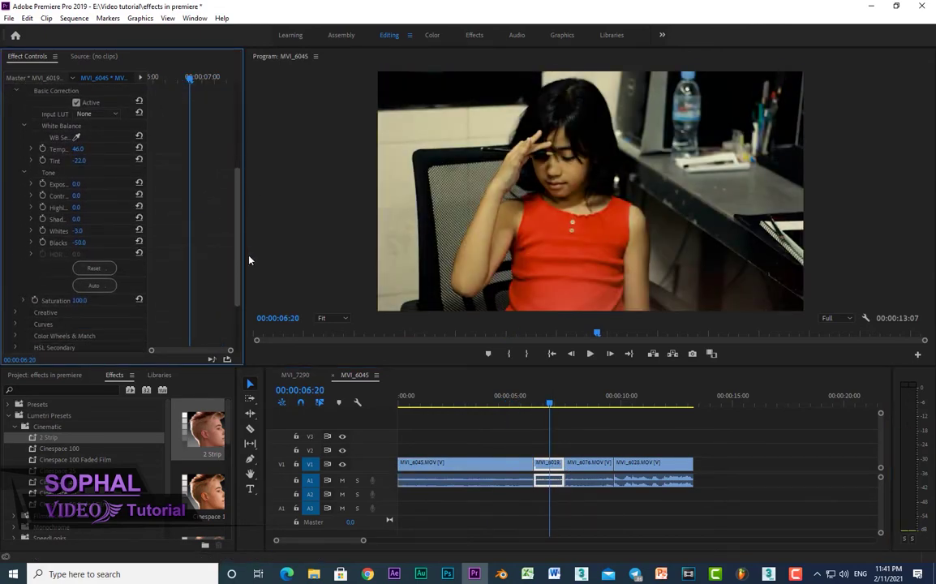
mouse_move(79, 242)
left_mouse_down()
mouse_move(68, 241)
mouse_move(99, 242)
left_mouse_up()
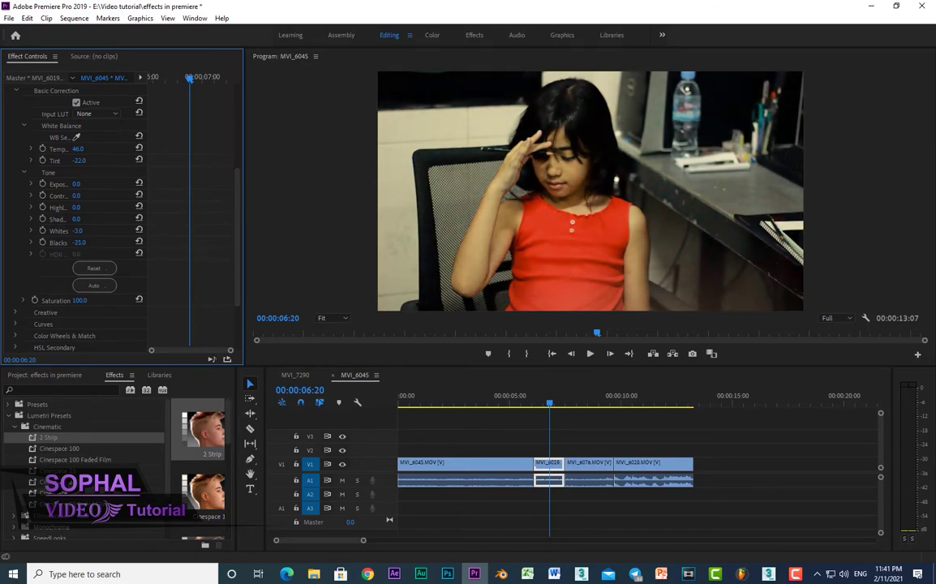
left_click_drag(75, 184, 81, 184)
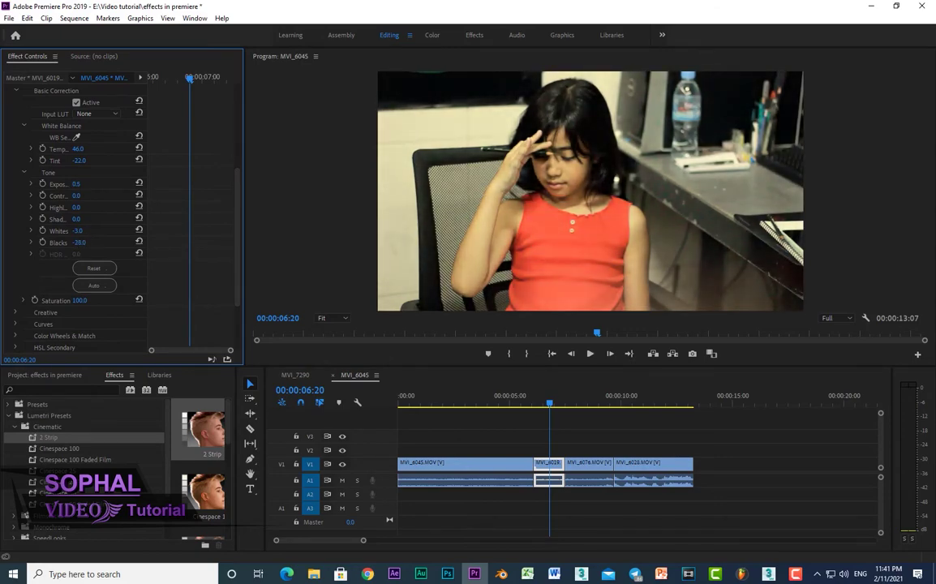
key("ctrl+z")
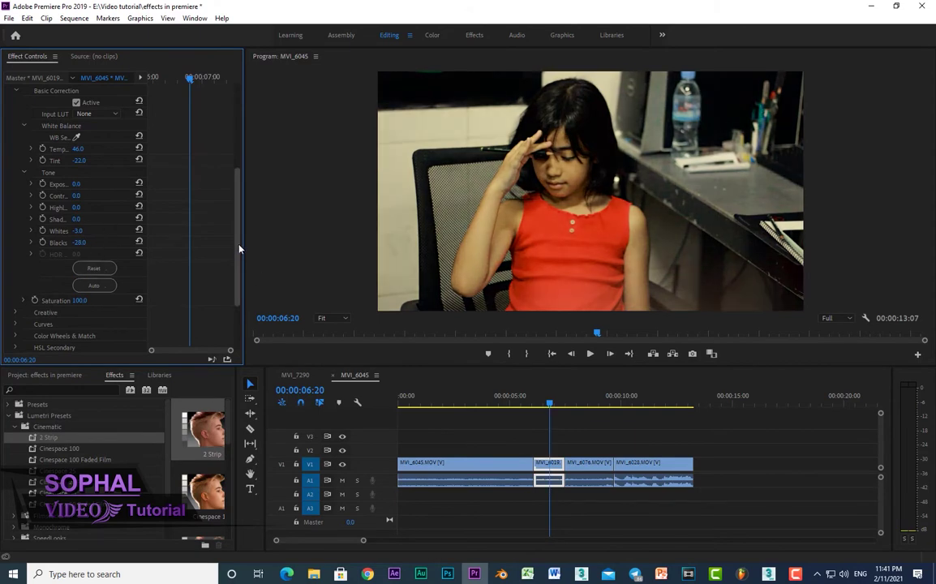
Try raising Vibrance and lowering Saturation to 43.0 in the Creative settings, then undo
scroll(239, 250, "down", 3)
left_click(17, 232)
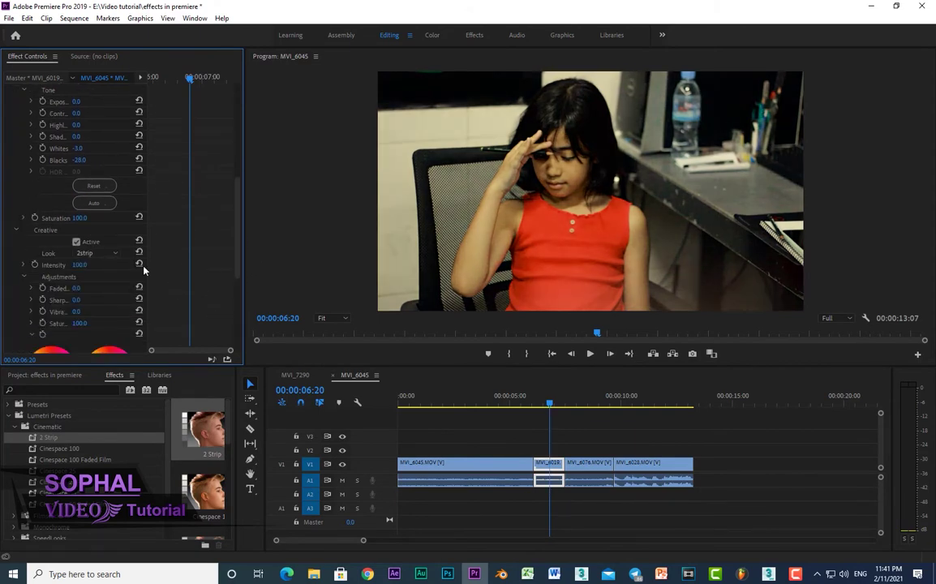
scroll(236, 238, "down", 3)
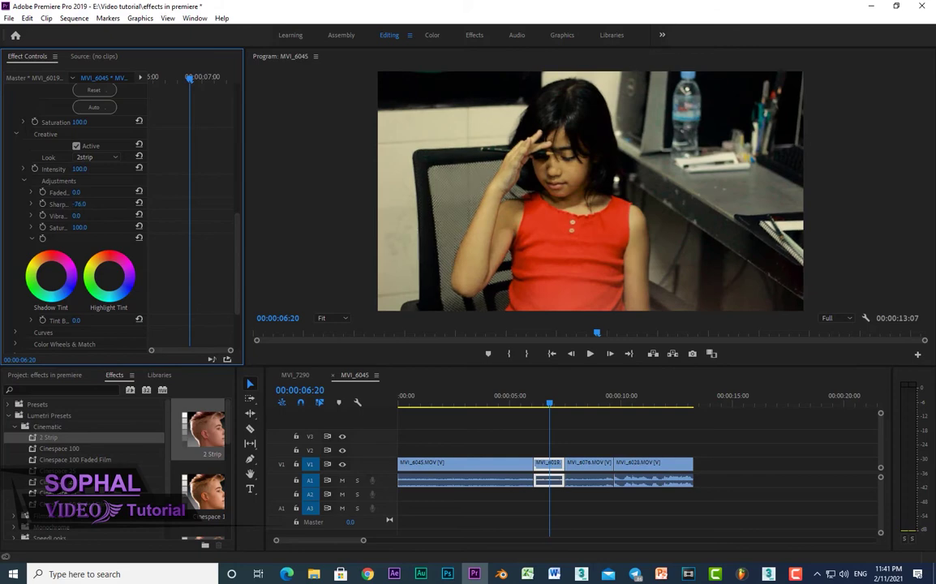
left_click_drag(75, 216, 119, 216)
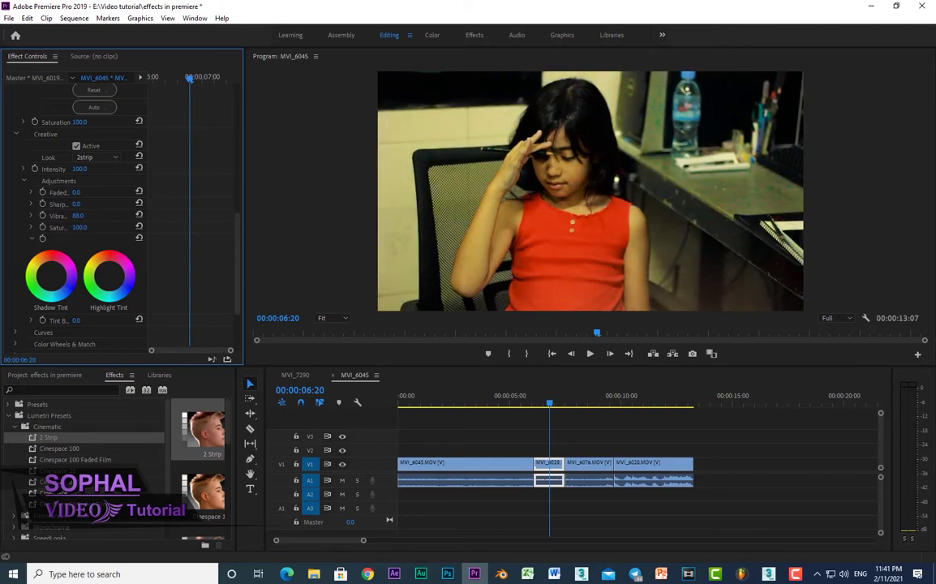
left_click_drag(77, 216, 5, 216)
left_click_drag(78, 228, 32, 227)
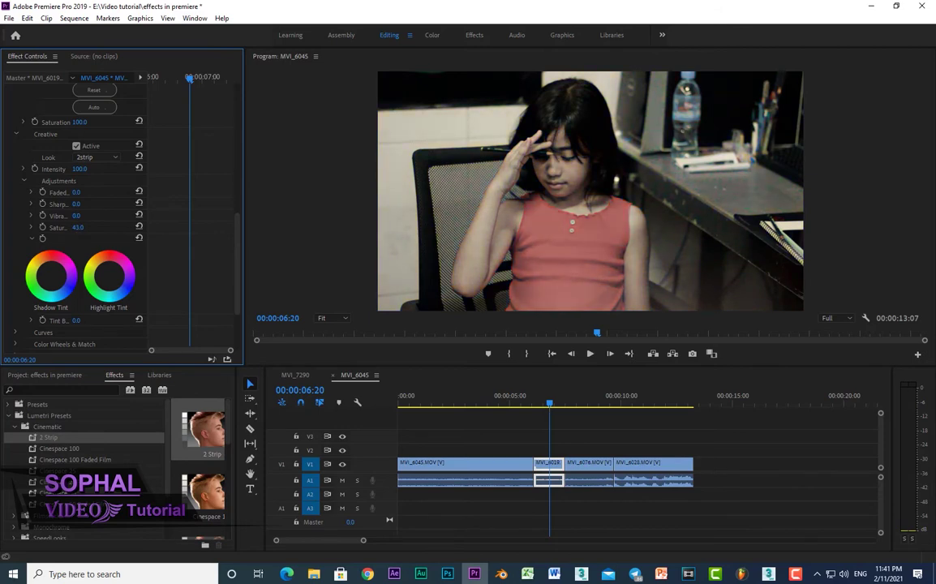
key("ctrl+z")
In Curves, sample the red hue, boost its saturation, then flatten the hue-vs-saturation curve again
scroll(213, 212, "down", 3)
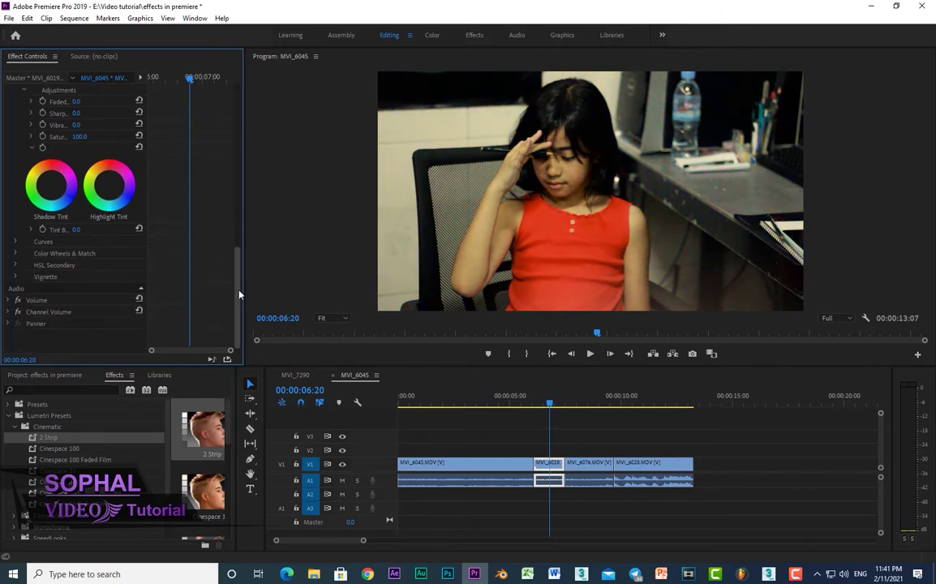
left_click(16, 242)
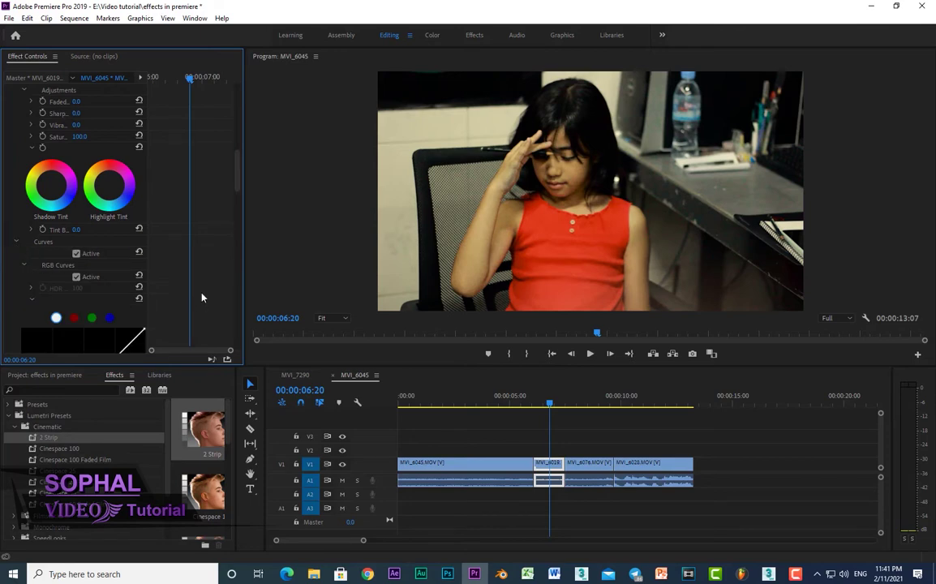
scroll(235, 202, "down", 8)
scroll(240, 199, "up", 4)
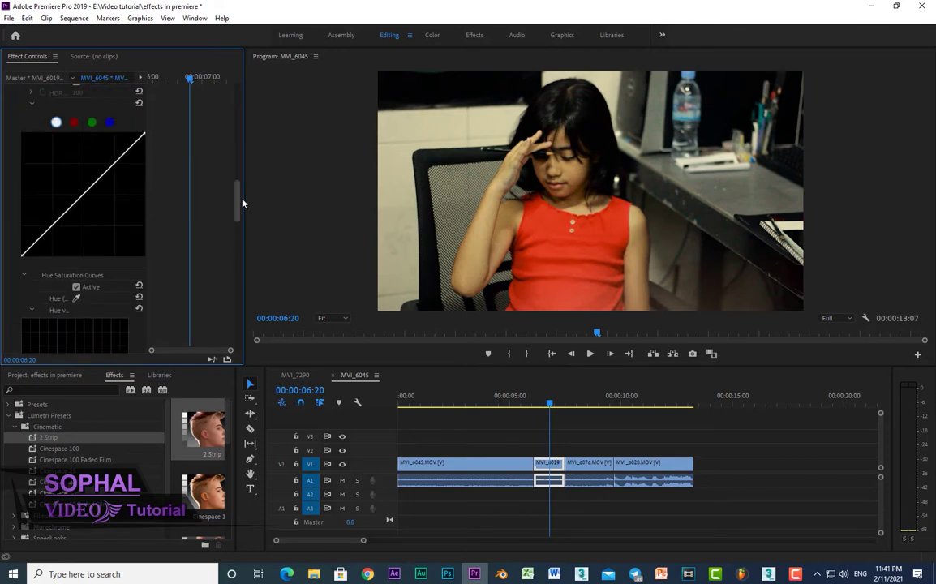
scroll(240, 215, "down", 4)
scroll(219, 204, "up", 3)
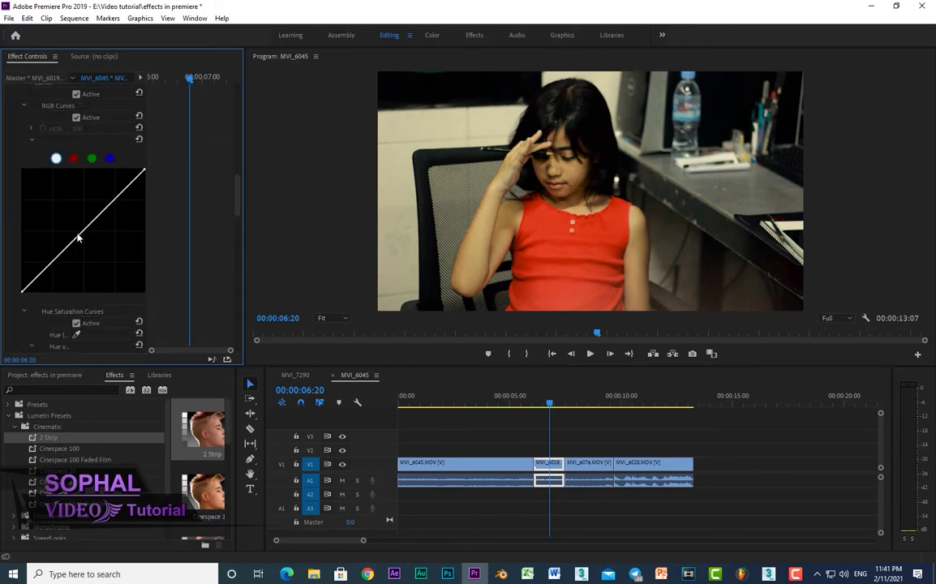
mouse_move(77, 236)
left_mouse_down()
mouse_move(75, 222)
mouse_move(229, 203)
mouse_move(235, 235)
left_mouse_up()
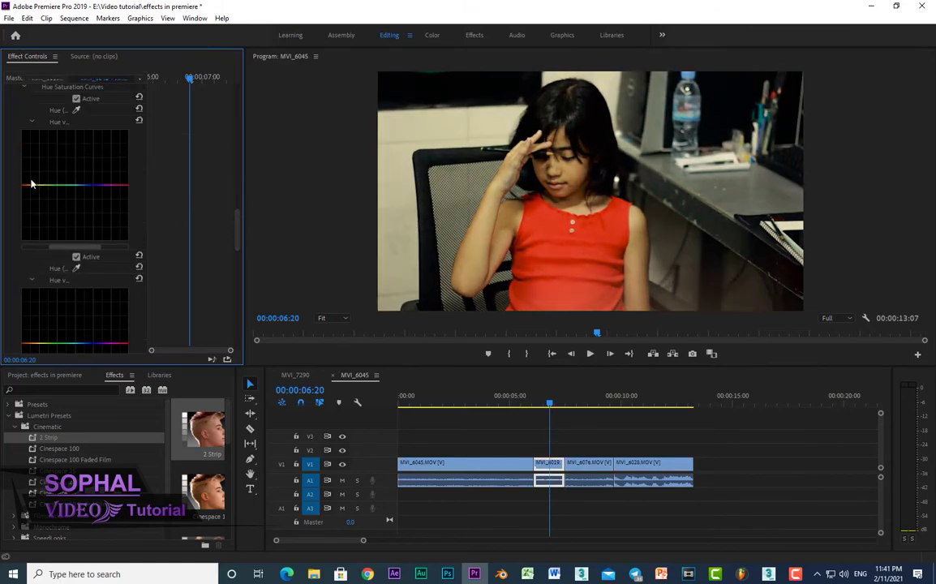
left_click_drag(238, 232, 236, 213)
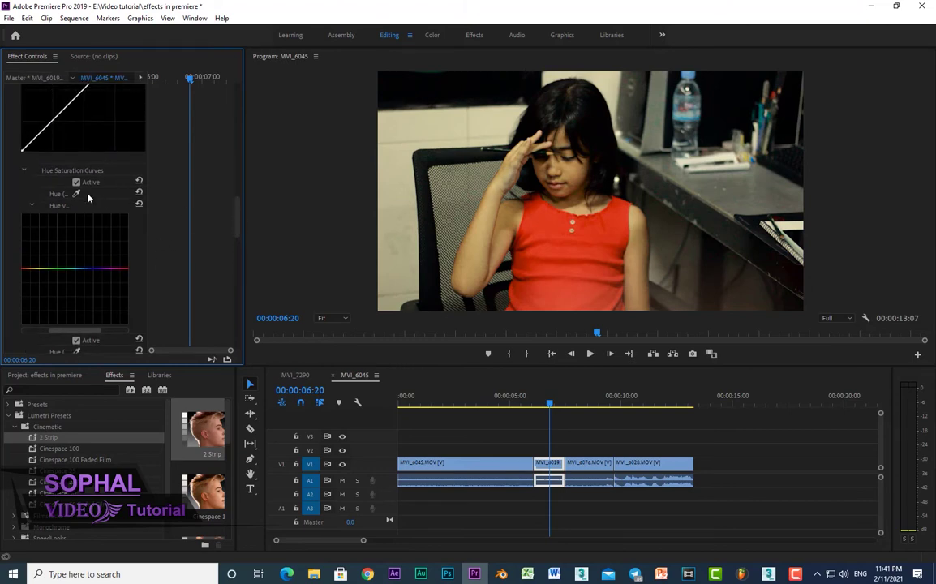
left_click(77, 194)
left_click(484, 224)
left_click_drag(39, 269, 43, 247)
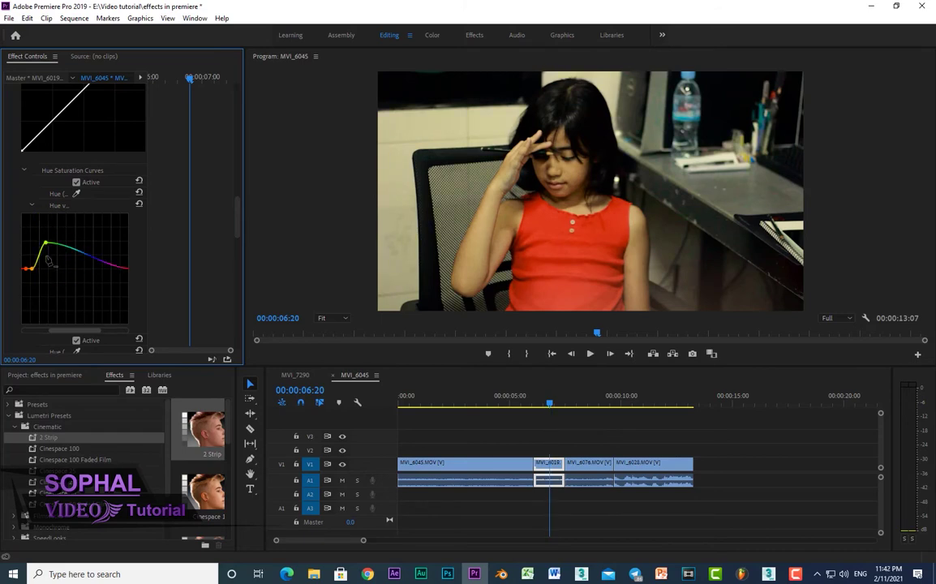
left_click_drag(43, 247, 339, 195)
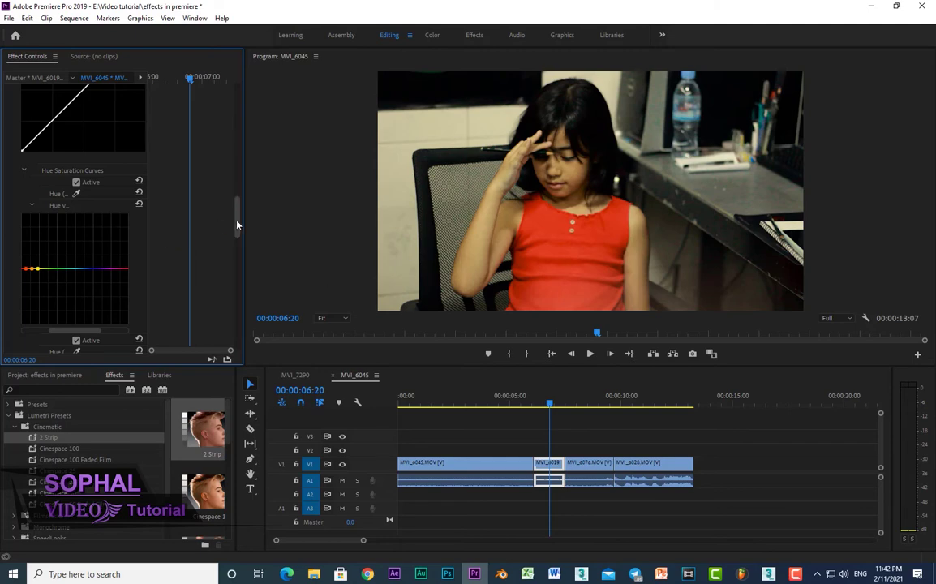
scroll(238, 225, "down", 2)
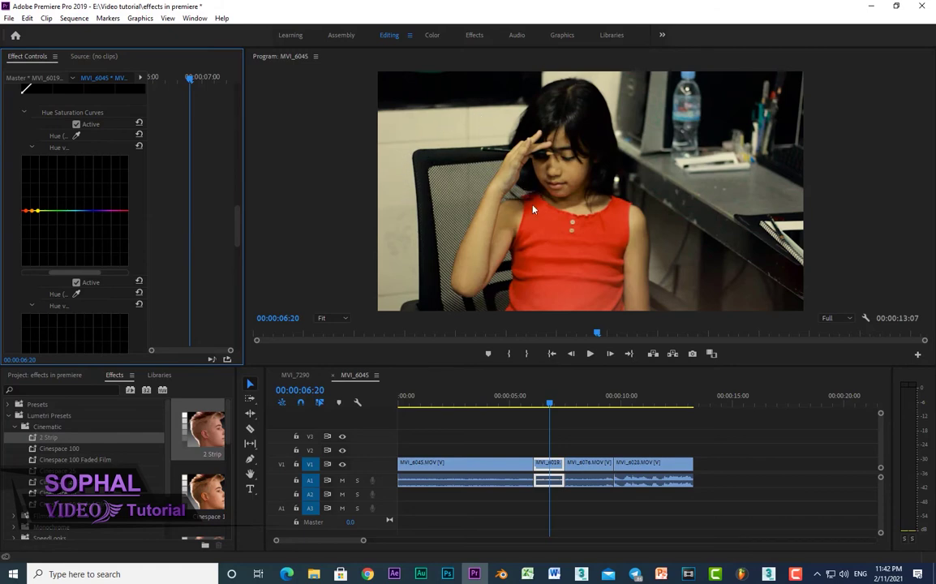
Save the project with Ctrl+S
key("ctrl+s")
scroll(226, 217, "up", 5)
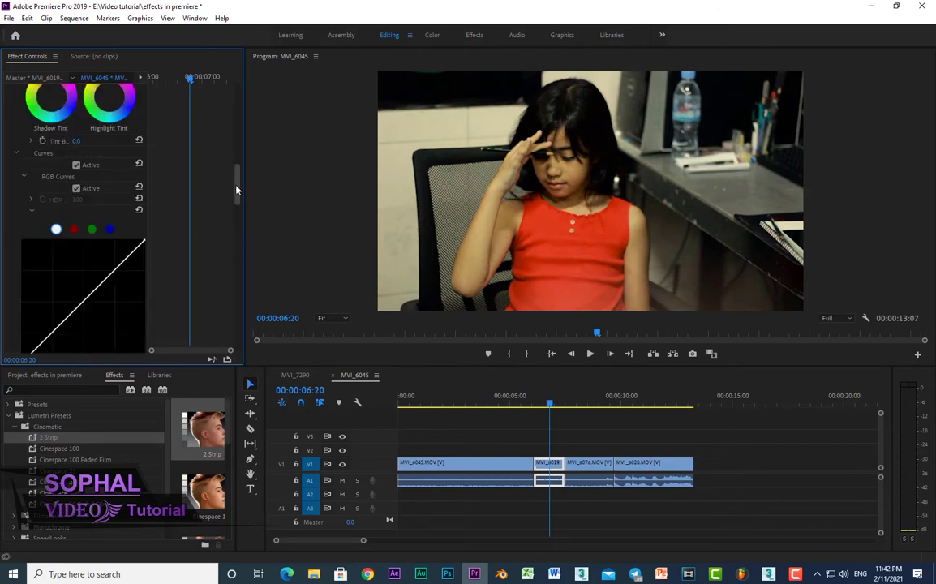
mouse_move(236, 190)
left_mouse_down()
mouse_move(232, 293)
mouse_move(242, 139)
mouse_move(233, 230)
mouse_move(241, 309)
left_mouse_up()
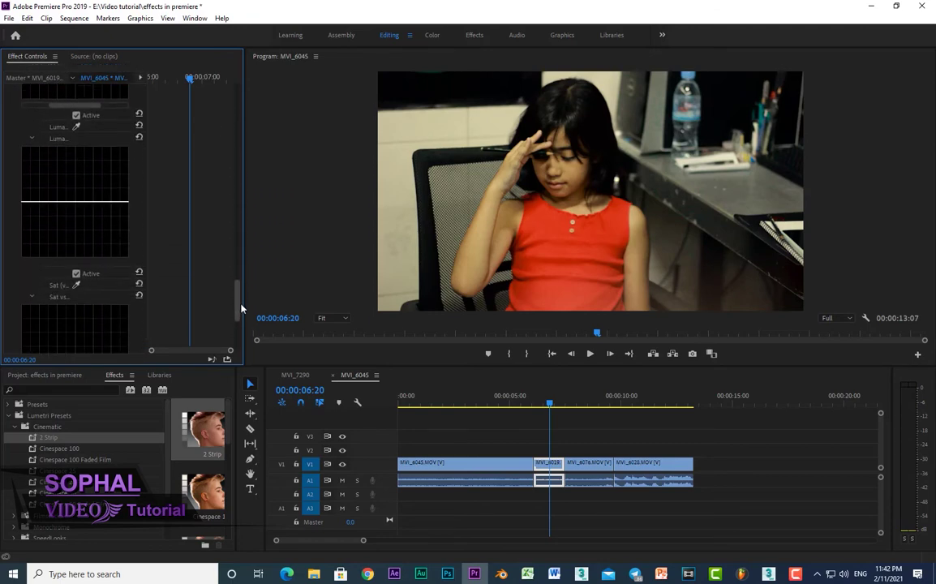
Expand Color Wheels & Match and HSL Secondary, then select the Cinespace 100 preset
scroll(218, 287, "down", 5)
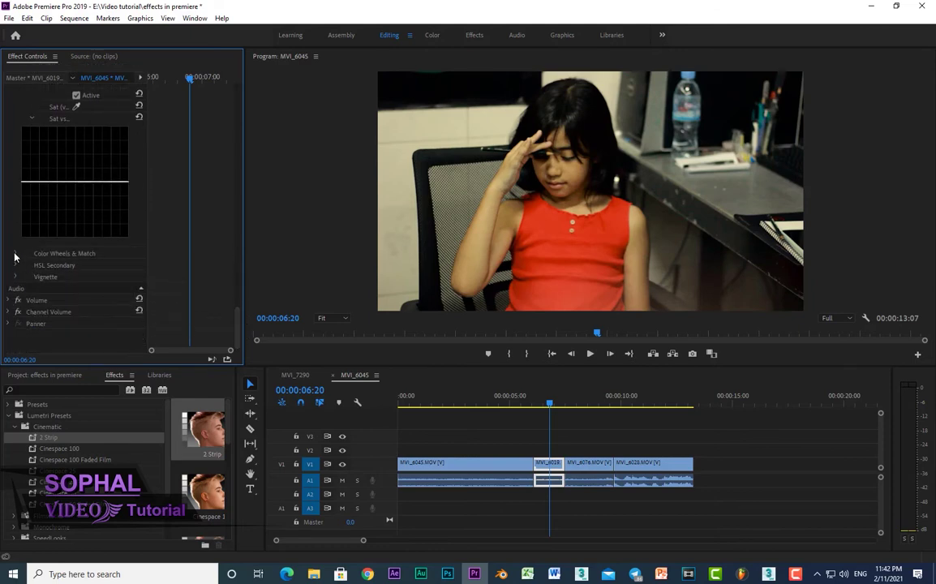
left_click(15, 253)
scroll(215, 268, "down", 4)
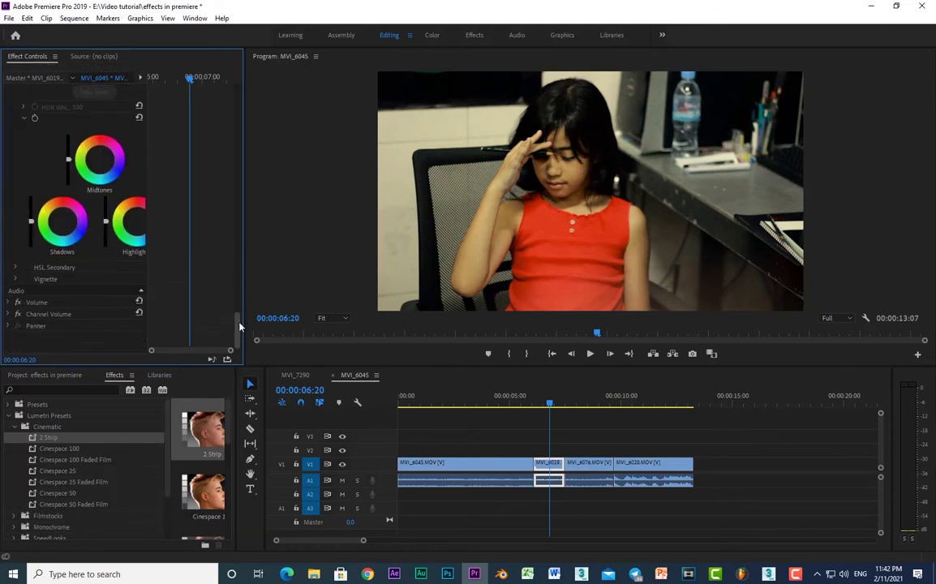
left_click(17, 266)
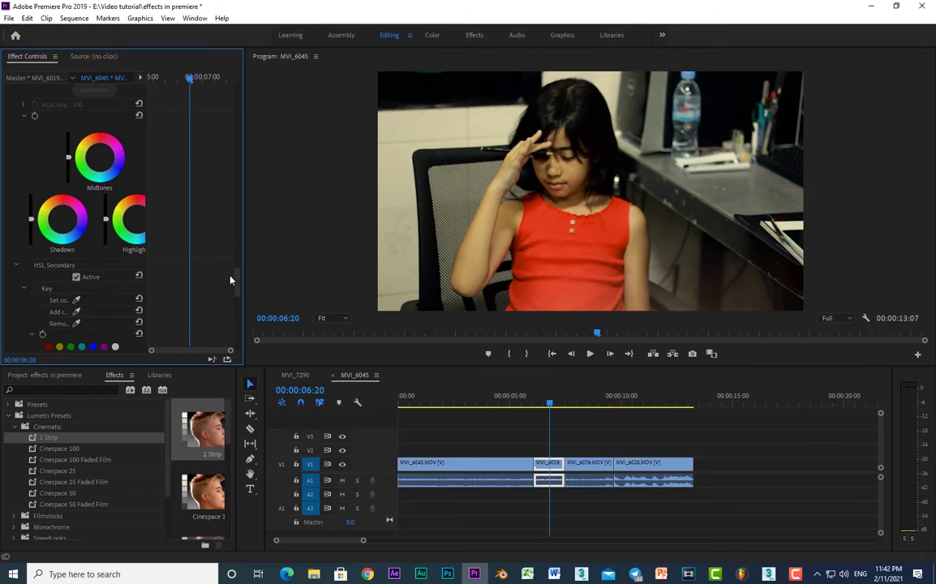
scroll(232, 280, "down", 6)
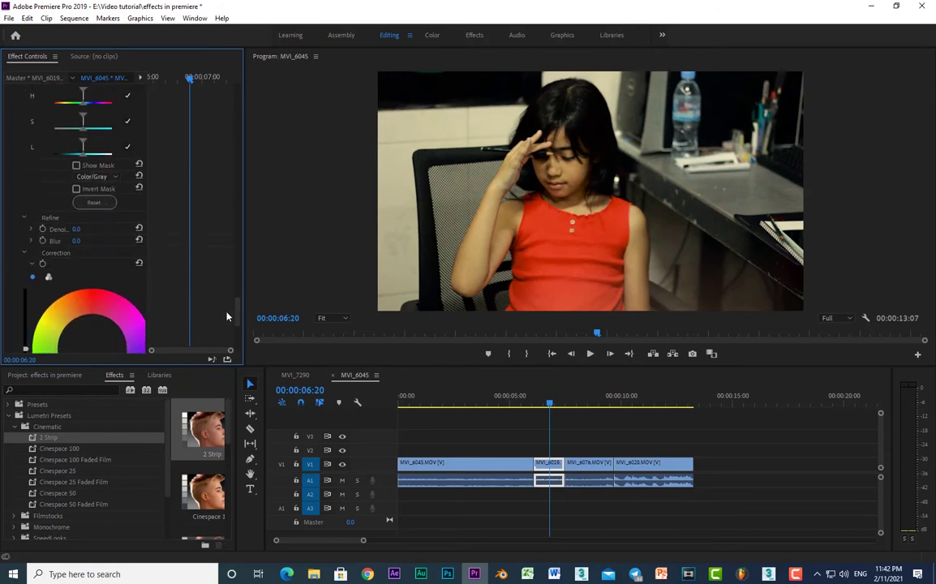
left_click(76, 448)
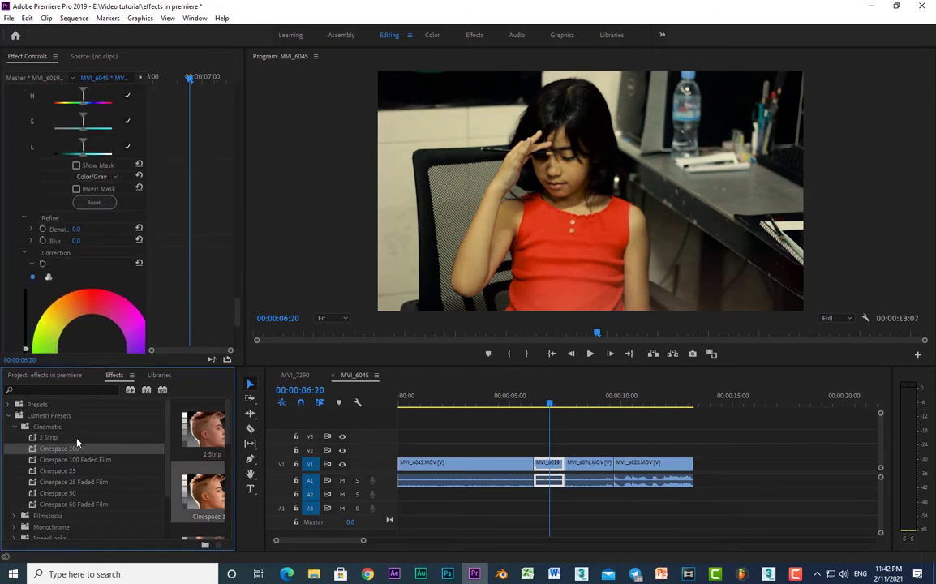
Replace MVI_6019's 2 Strip grade with Cinespace 100, then delete that grade too
left_click_drag(237, 308, 243, 112)
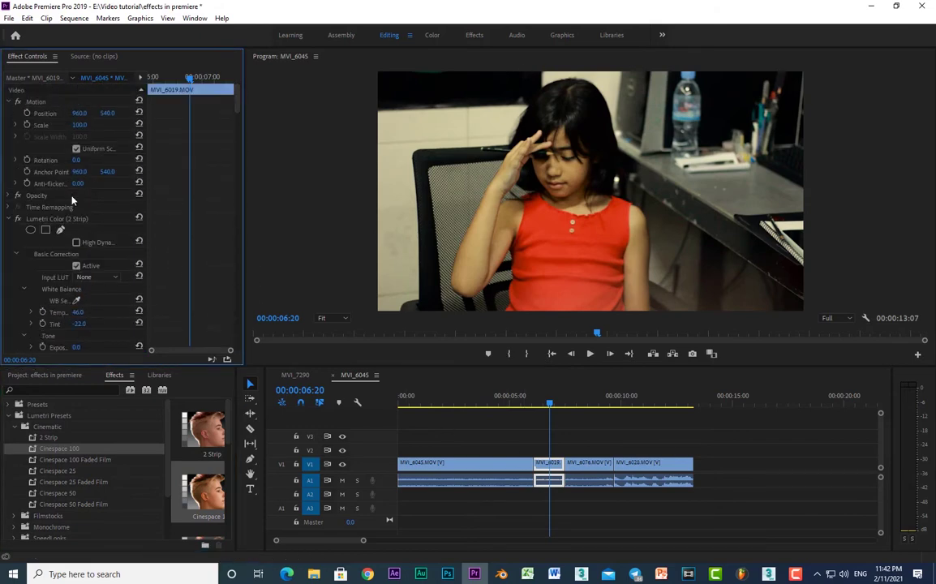
left_click(65, 219)
key("Delete")
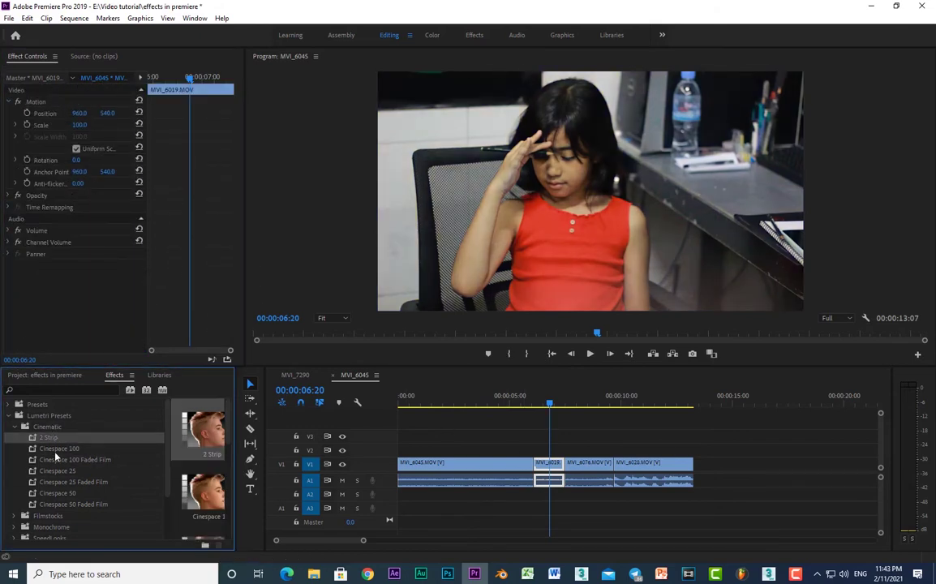
left_click_drag(57, 449, 548, 464)
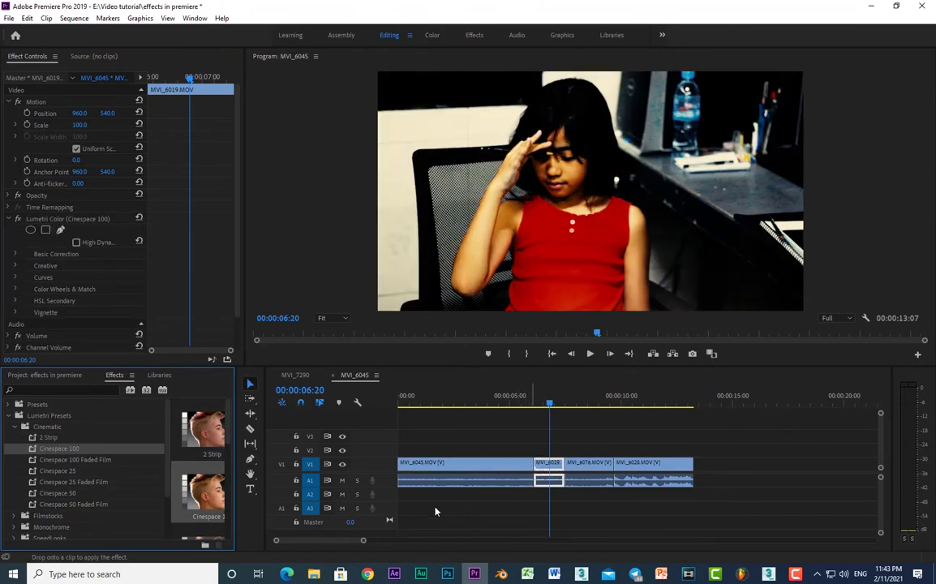
left_click(16, 254)
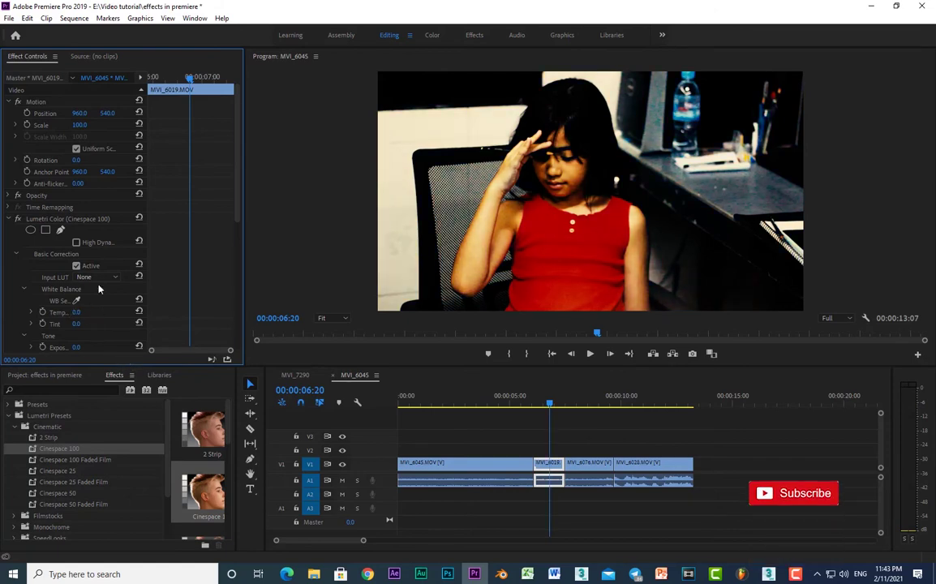
left_click(65, 219)
key("Delete")
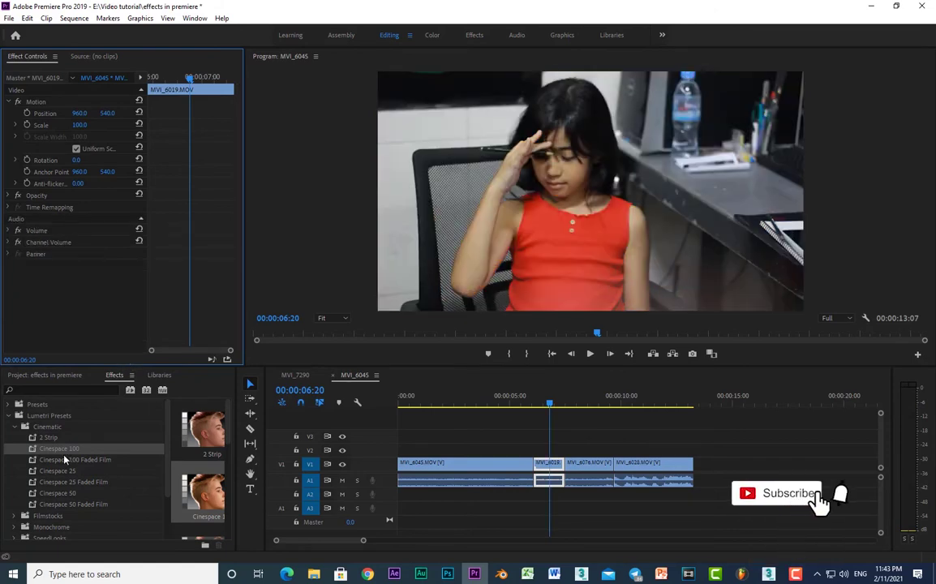
Try Cinespace 100 Faded Film, 25, 25 Faded Film, 50 and 50 Faded Film on MVI_6019, undoing each
left_click_drag(65, 464, 550, 467)
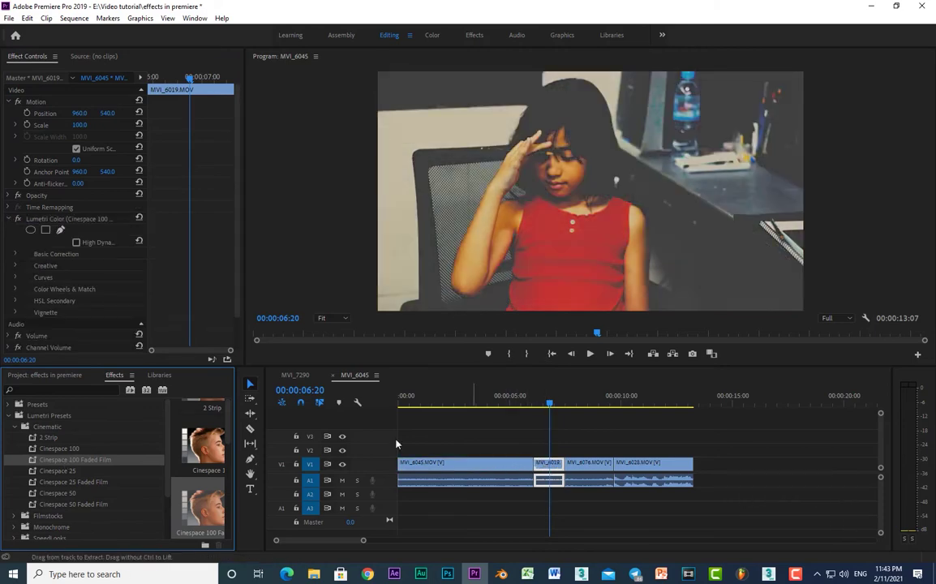
key("ctrl+z")
left_click(120, 470)
left_click_drag(119, 470, 548, 467)
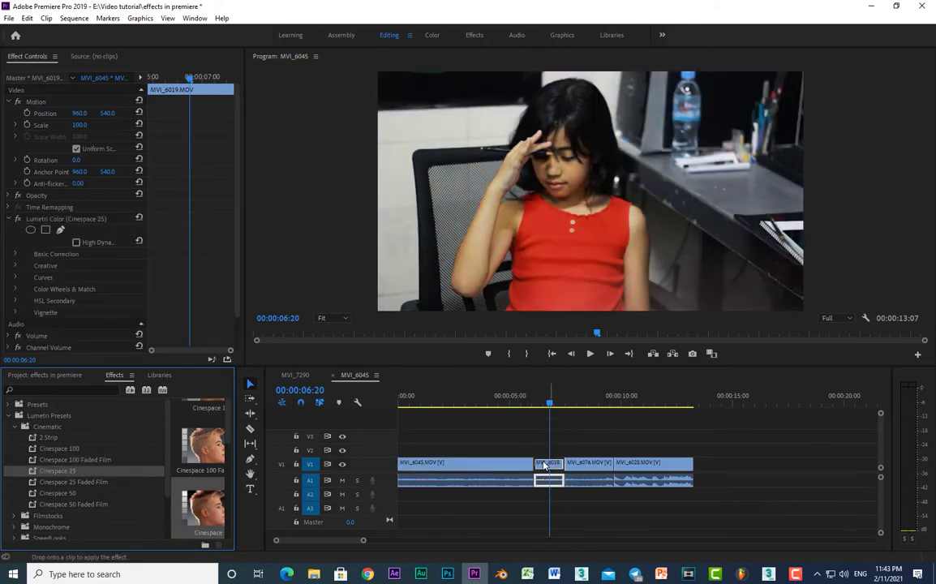
key("ctrl+z")
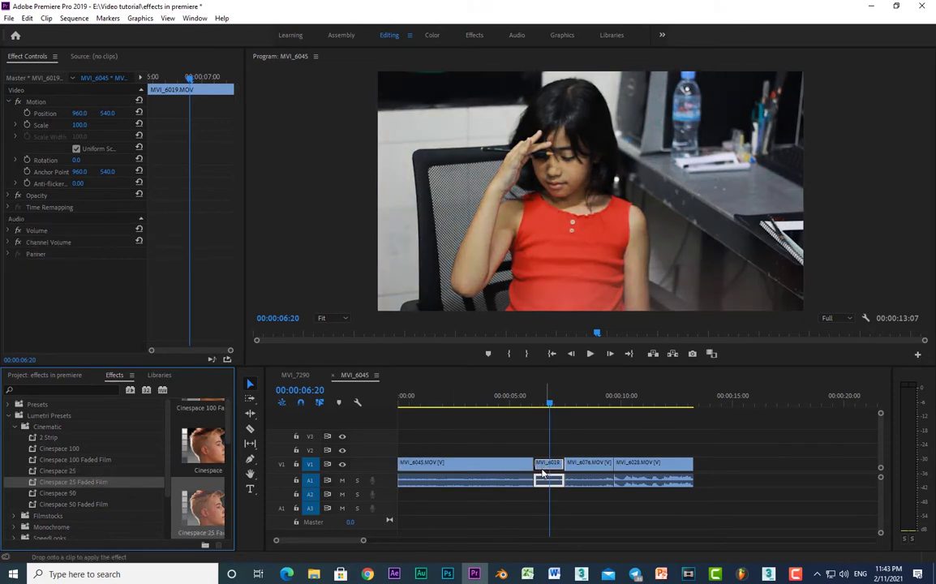
left_click_drag(67, 483, 548, 468)
key("ctrl+z")
left_click_drag(64, 492, 548, 468)
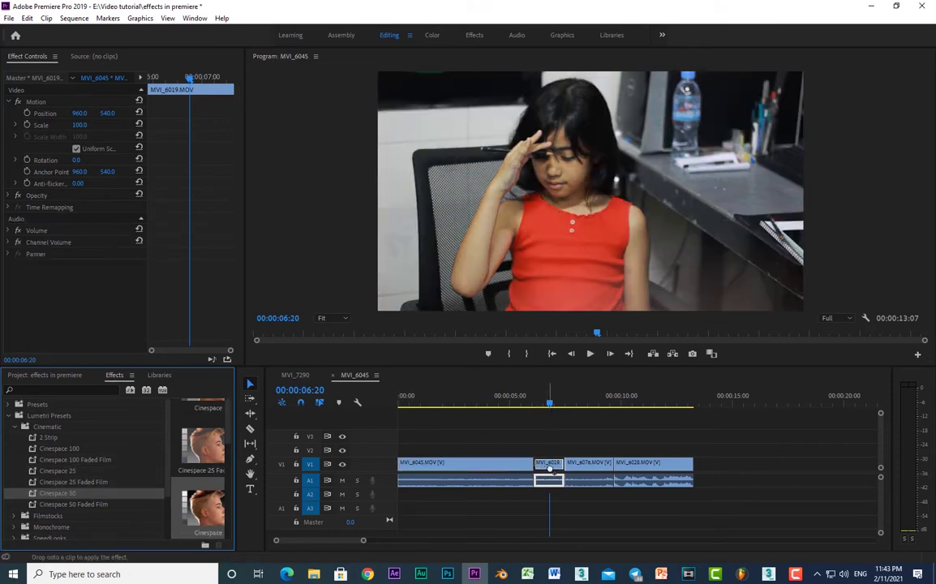
key("ctrl+z")
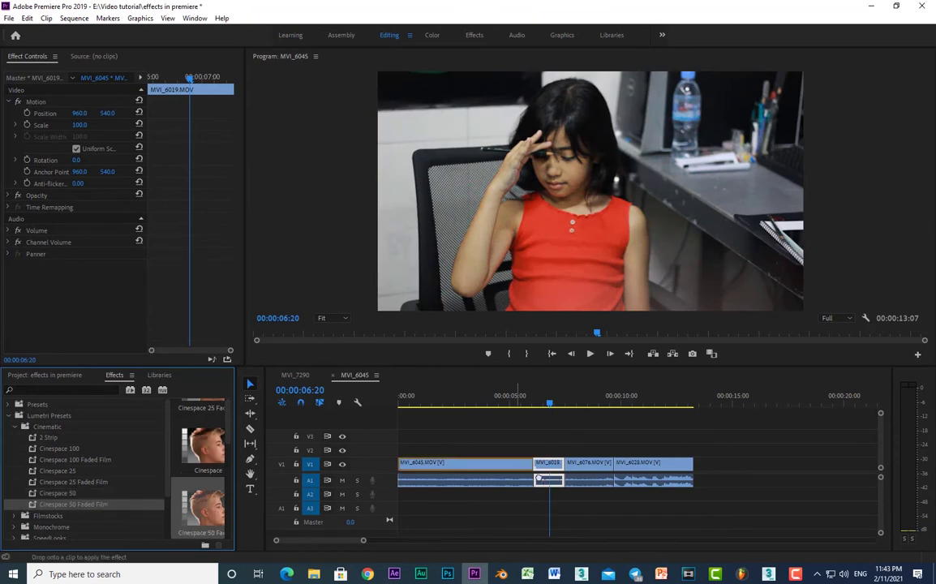
left_click_drag(73, 504, 554, 475)
key("ctrl+z")
Select MVI_6076 at 00:00:08:09 and turn off its 2 Strip grade for comparison
left_click(584, 397)
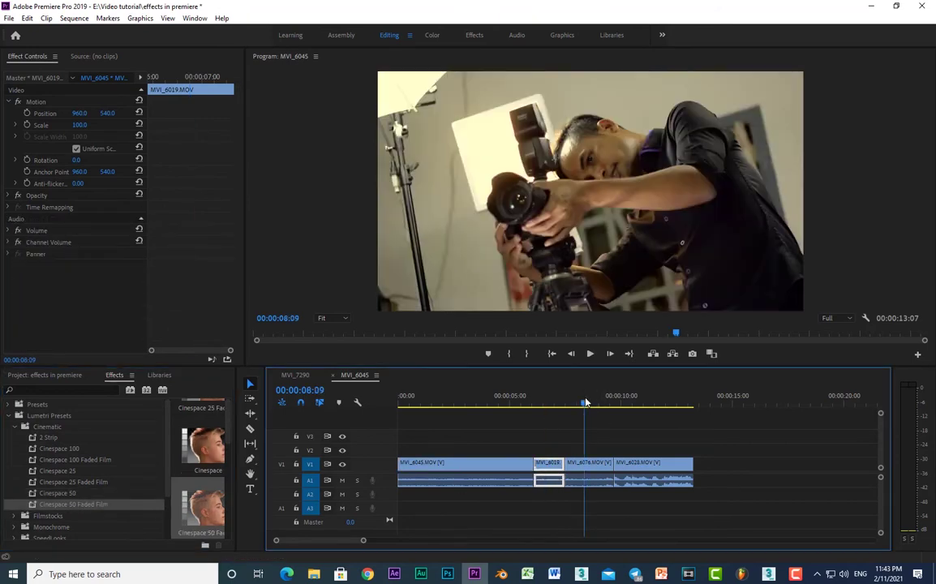
left_click(584, 481)
double_click(48, 438)
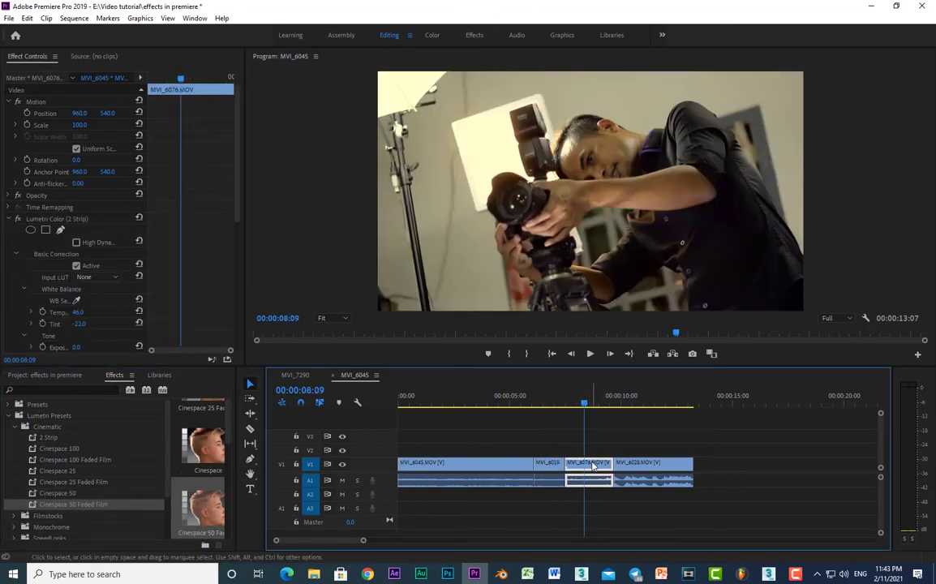
left_click(10, 219)
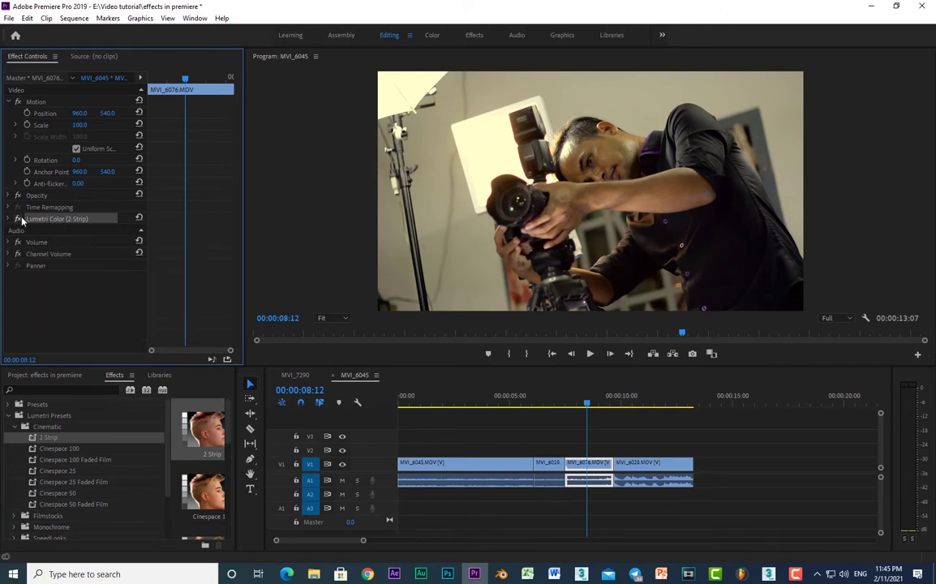
left_click(18, 219)
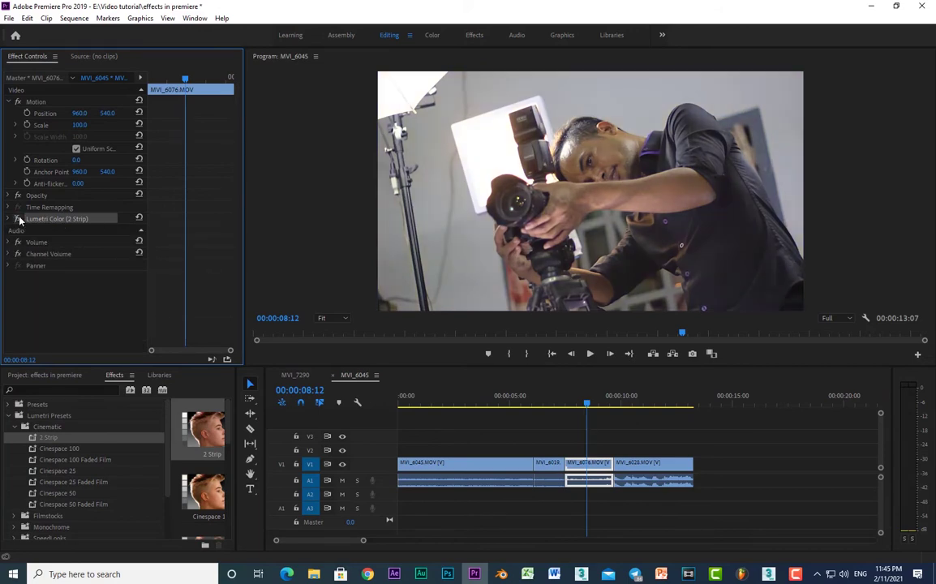
Apply Cinespace 100 to MVI_6076, warm its Temperature, then delete that grade
double_click(69, 450)
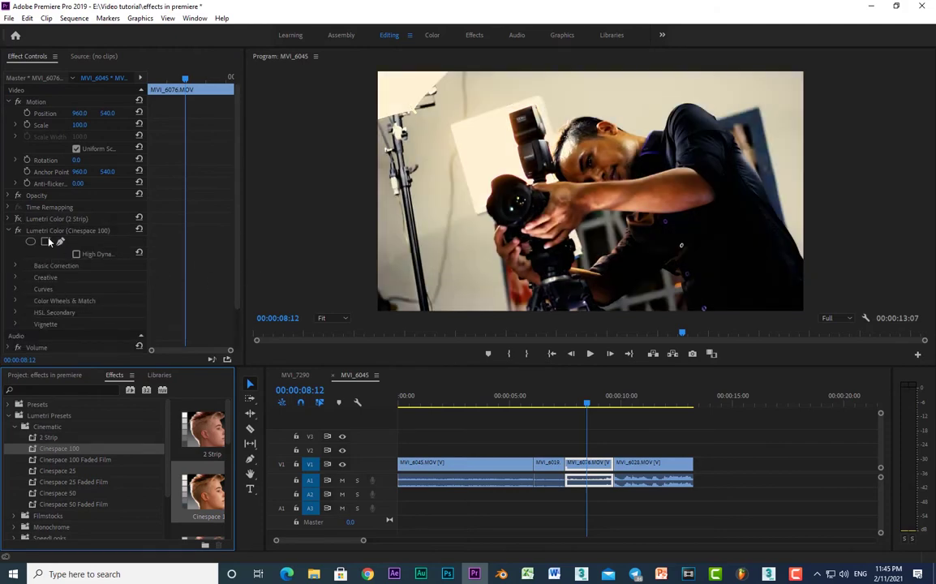
left_click(15, 265)
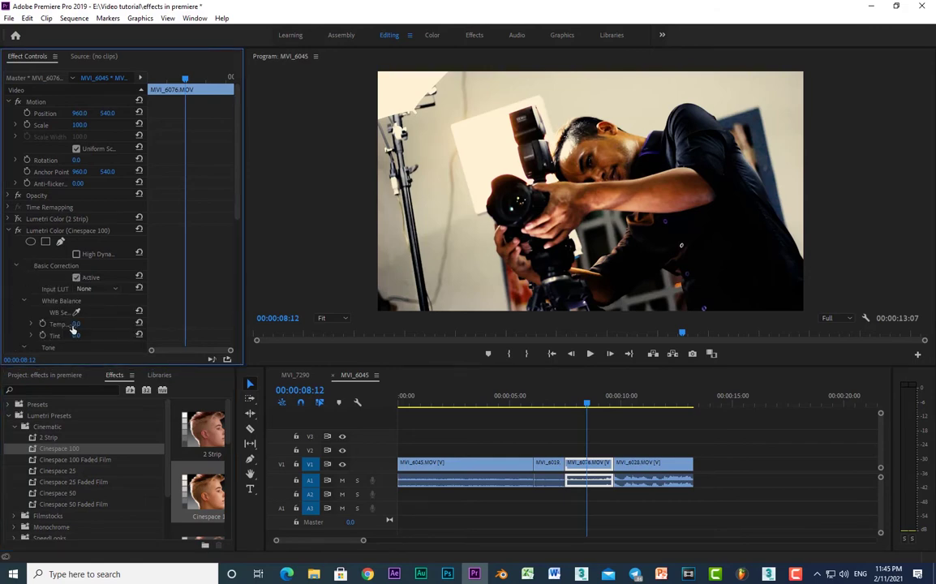
left_click_drag(72, 326, 93, 326)
left_click(56, 230)
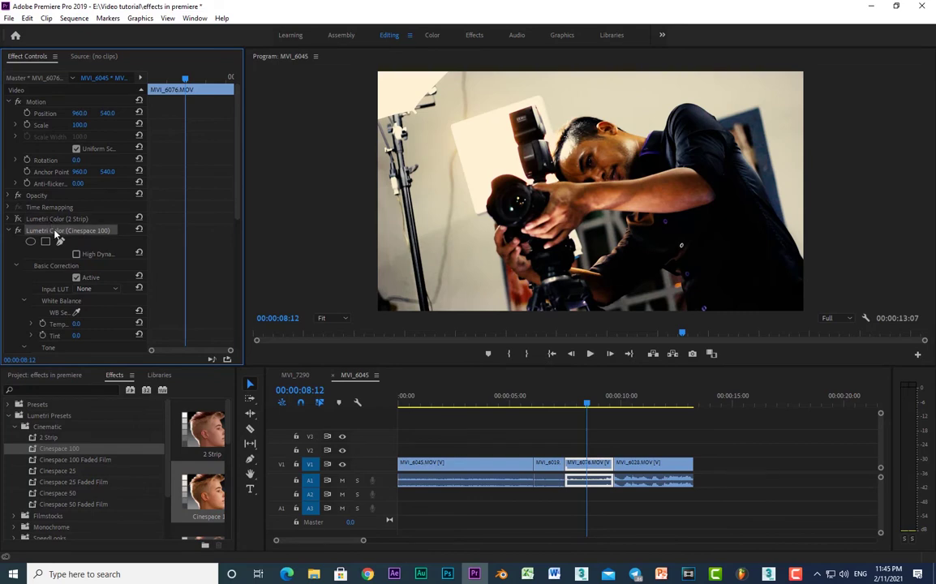
key("Delete")
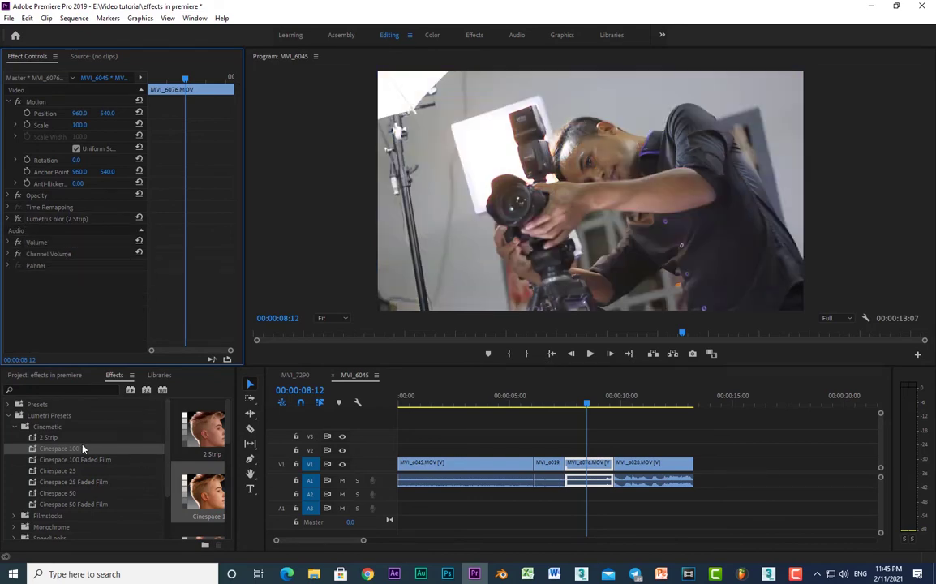
Preview Cinespace 100 Faded Film, 25, 25 Faded Film, 50 and 50 Faded Film on MVI_6076, undoing each
left_click_drag(61, 459, 77, 310)
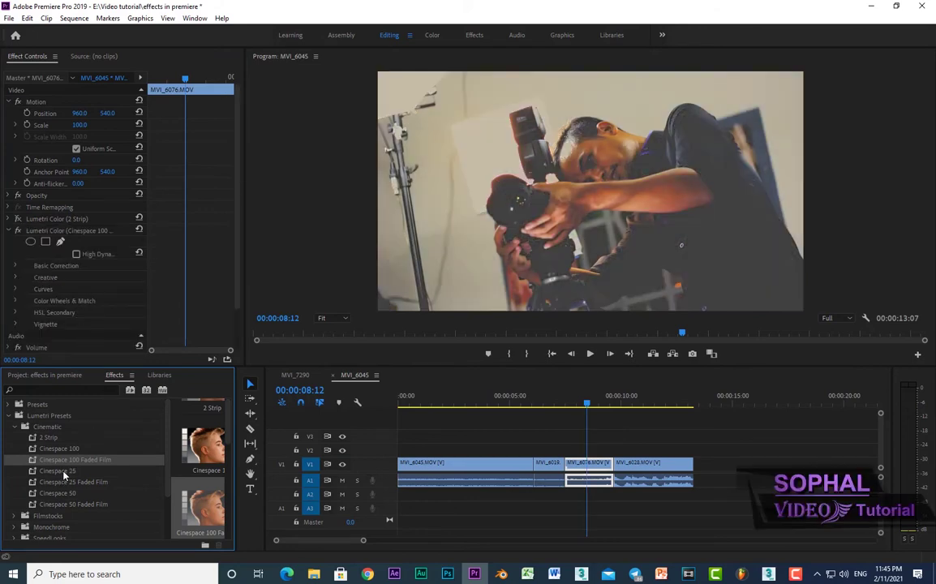
left_click_drag(55, 475, 73, 307)
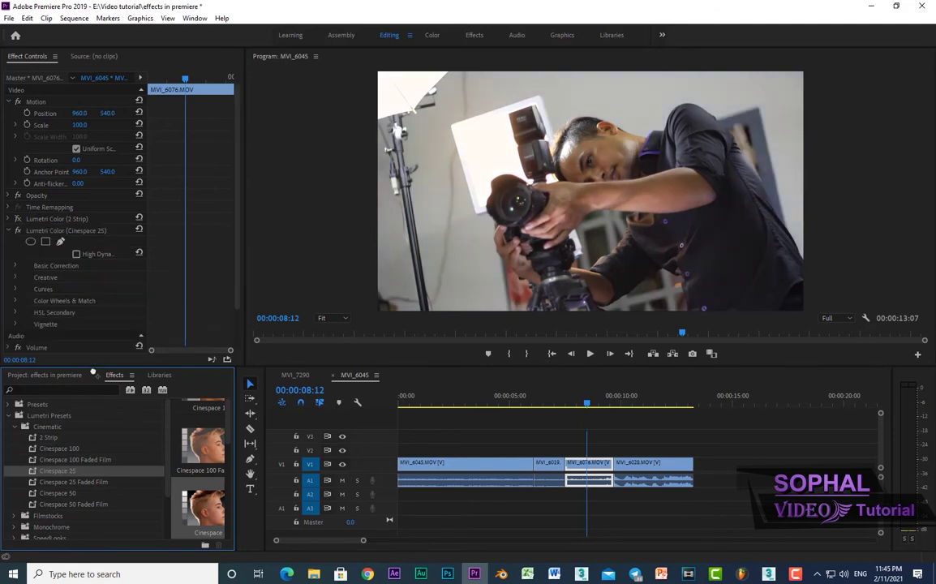
key("ctrl+z")
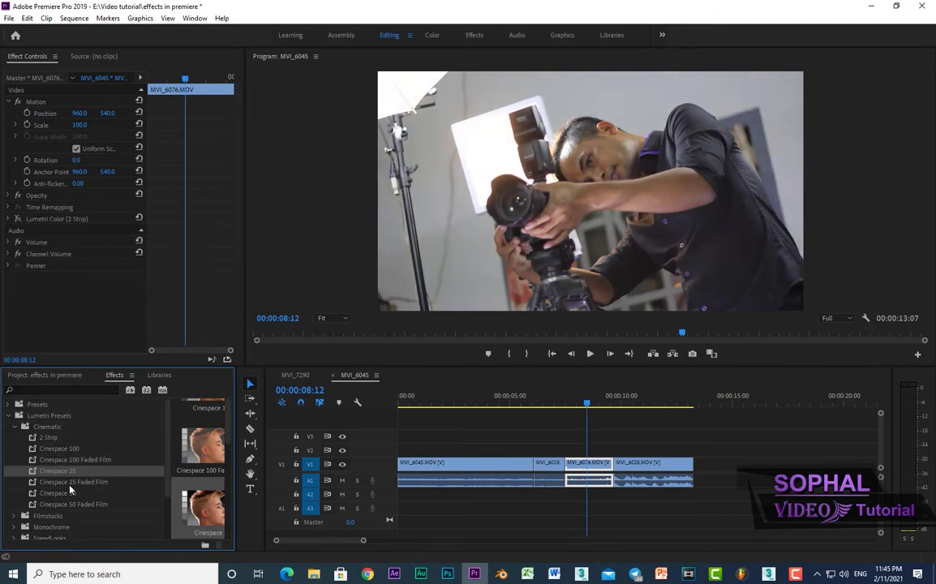
left_click_drag(70, 486, 71, 336)
key("ctrl+z")
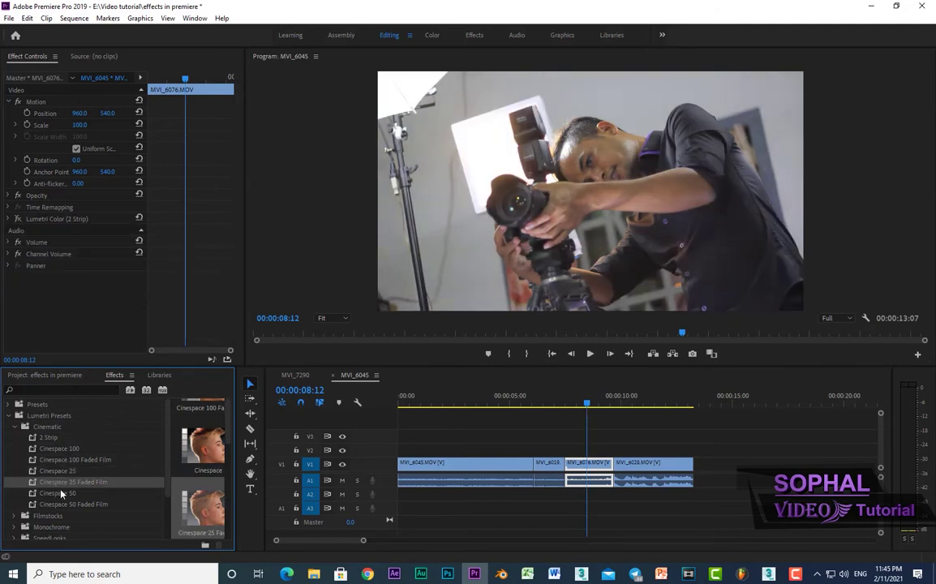
left_click_drag(61, 493, 77, 323)
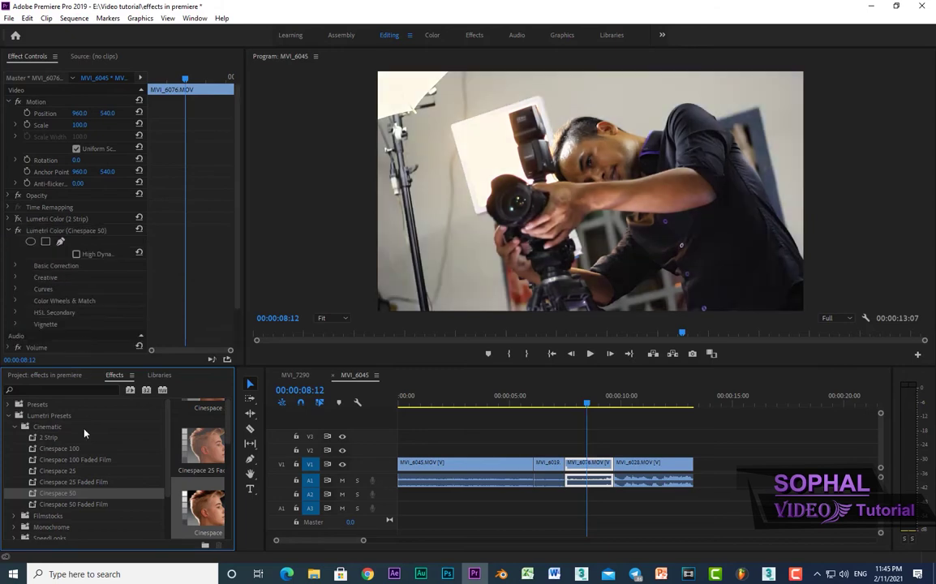
key("ctrl+z")
left_click_drag(73, 504, 63, 327)
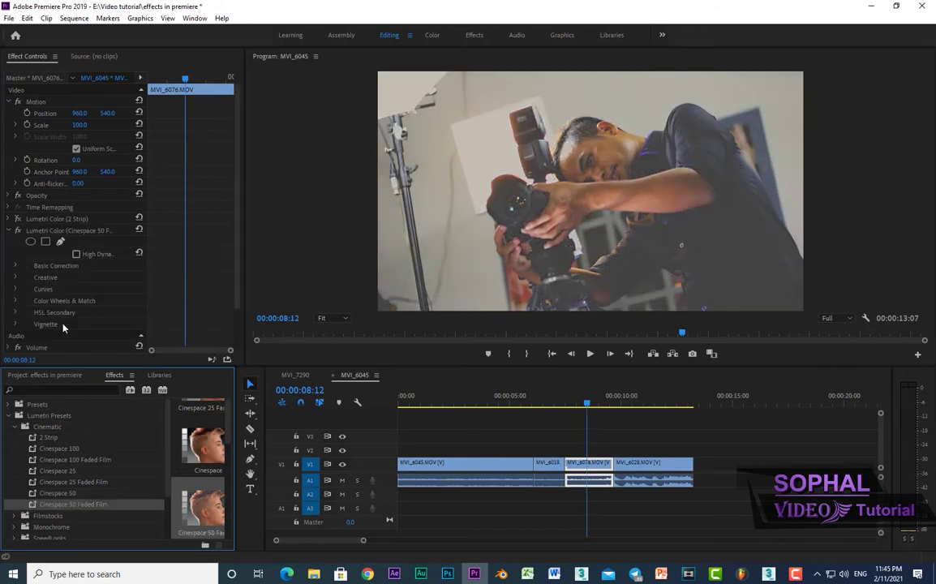
key("ctrl+z")
Switch the 2 Strip grade off and back on to compare
scroll(56, 445, "down", 2)
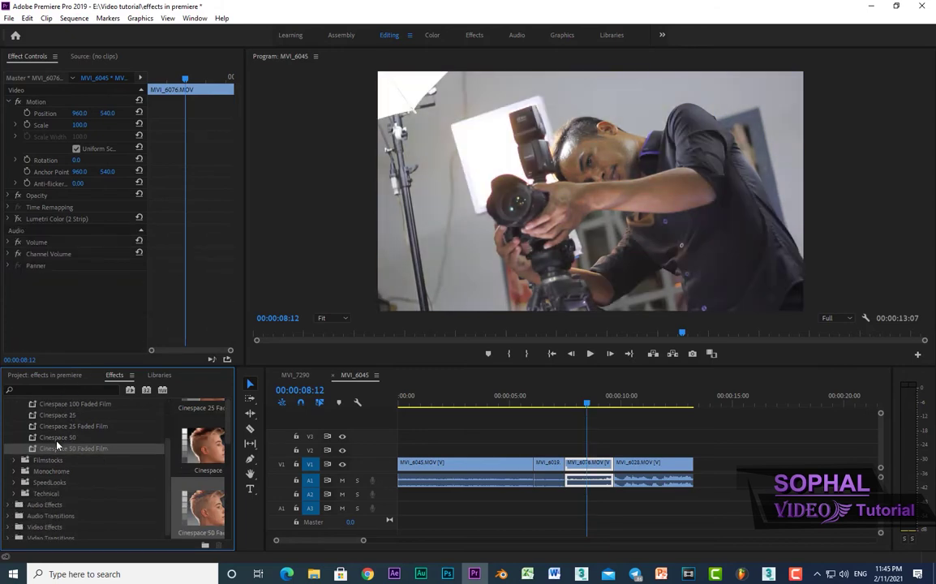
scroll(68, 452, "up", 2)
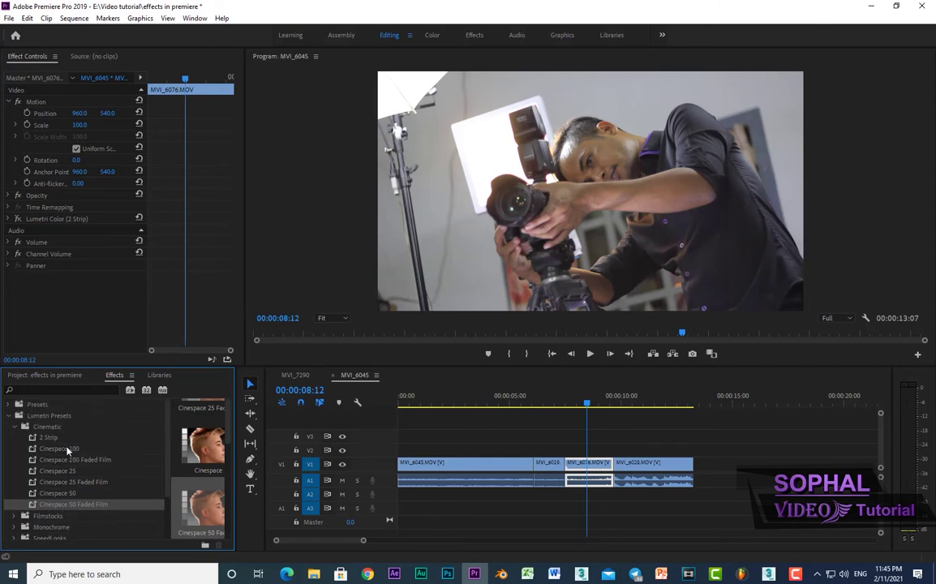
left_click(19, 219)
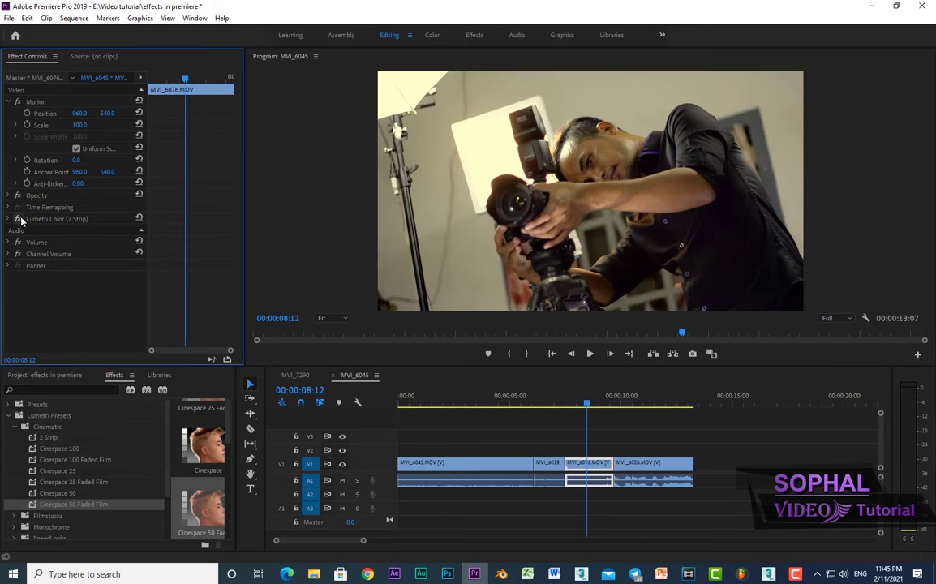
left_click(18, 219)
Preview the Fuji Eterna 250D Fuji 3510 film-stock look on MVI_6076, then undo it
scroll(72, 479, "down", 2)
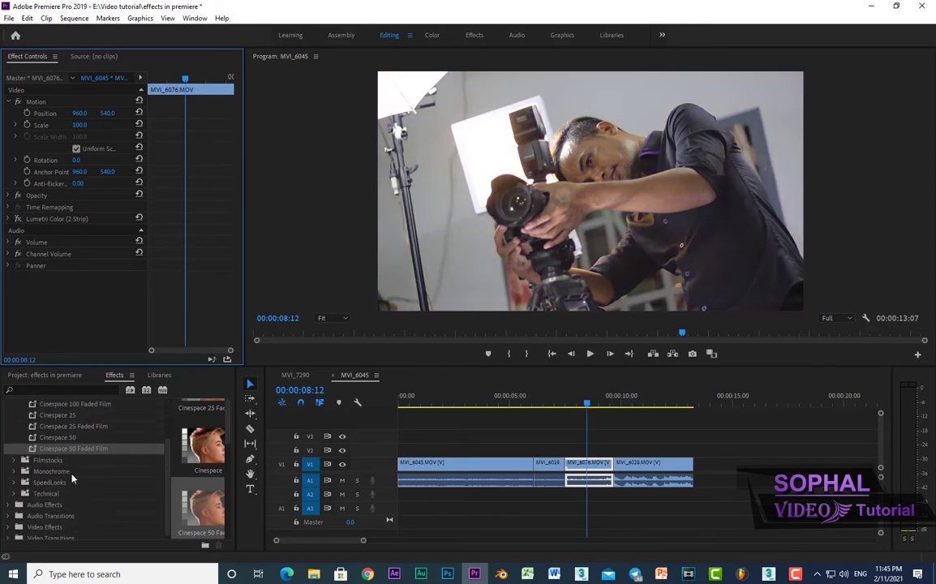
left_click(26, 460)
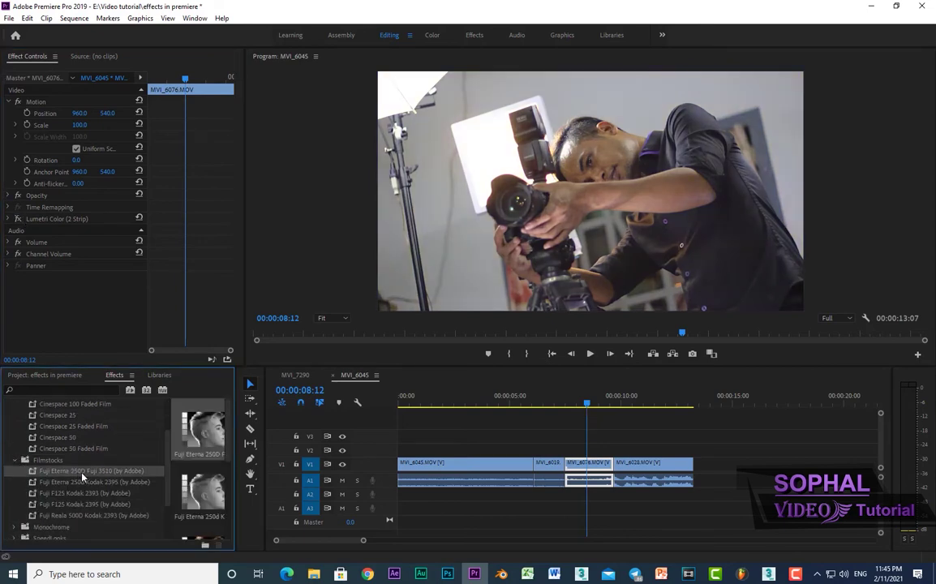
left_click_drag(82, 475, 84, 315)
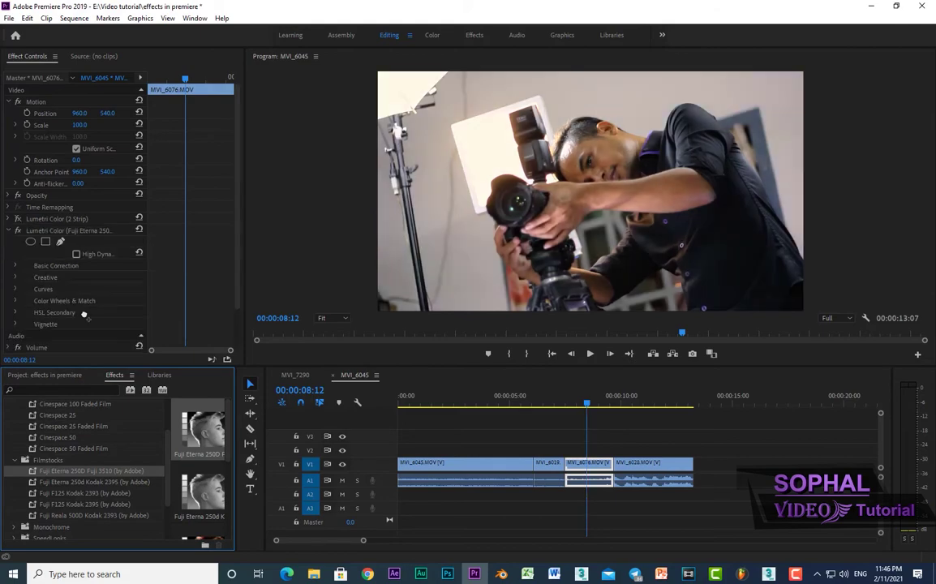
scroll(106, 455, "down", 2)
left_click(67, 439)
key("ctrl+z")
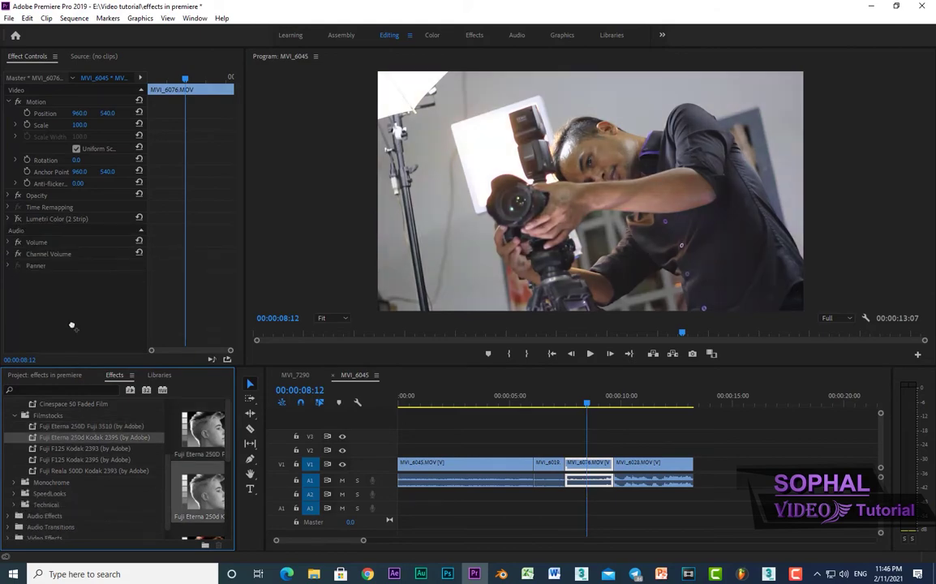
Preview Fuji F125 Kodak 2393, F125 Kodak 2395 and Reala 500D, undoing each, then expand Monochrome
left_click_drag(85, 449, 96, 347)
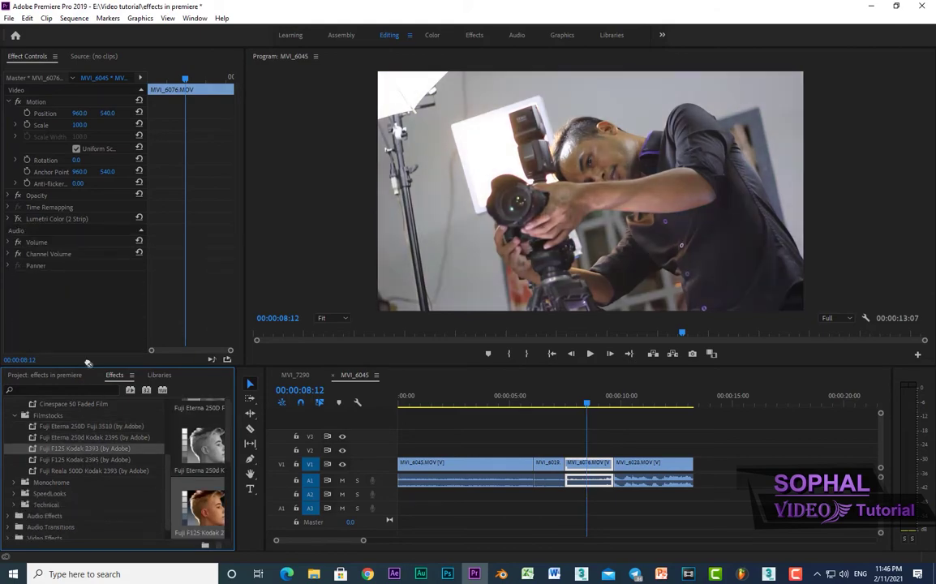
key("ctrl+z")
left_click_drag(84, 460, 96, 309)
key("ctrl+z")
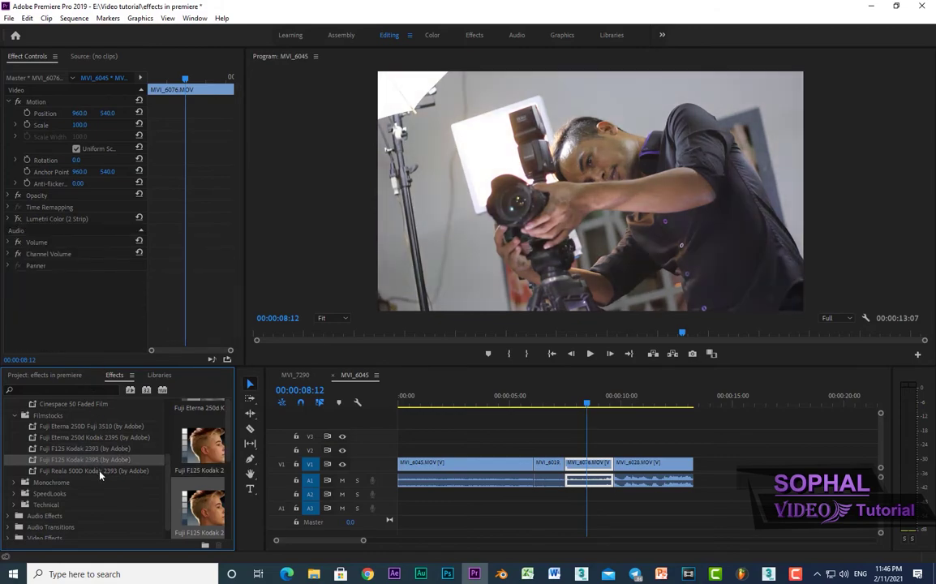
left_click_drag(100, 472, 86, 268)
key("ctrl+z")
scroll(49, 474, "down", 1)
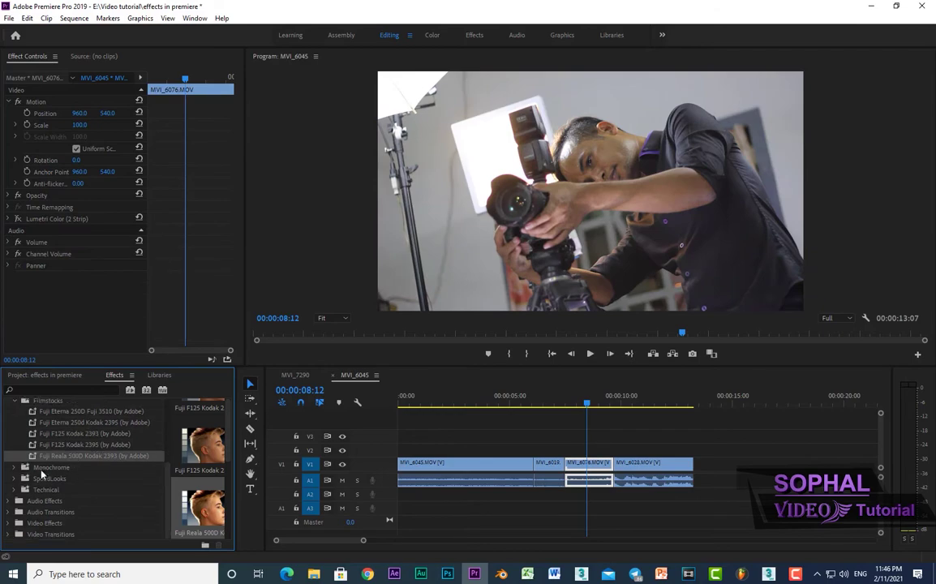
left_click(14, 468)
Preview Monochrome Faded, Faded Film 100 and Faded Film 150 on the clip, undoing each
mouse_move(69, 478)
left_mouse_down()
mouse_move(98, 303)
mouse_move(85, 275)
left_mouse_up()
key("ctrl+z")
left_click_drag(80, 489, 84, 280)
scroll(90, 429, "down", 1)
key("ctrl+z")
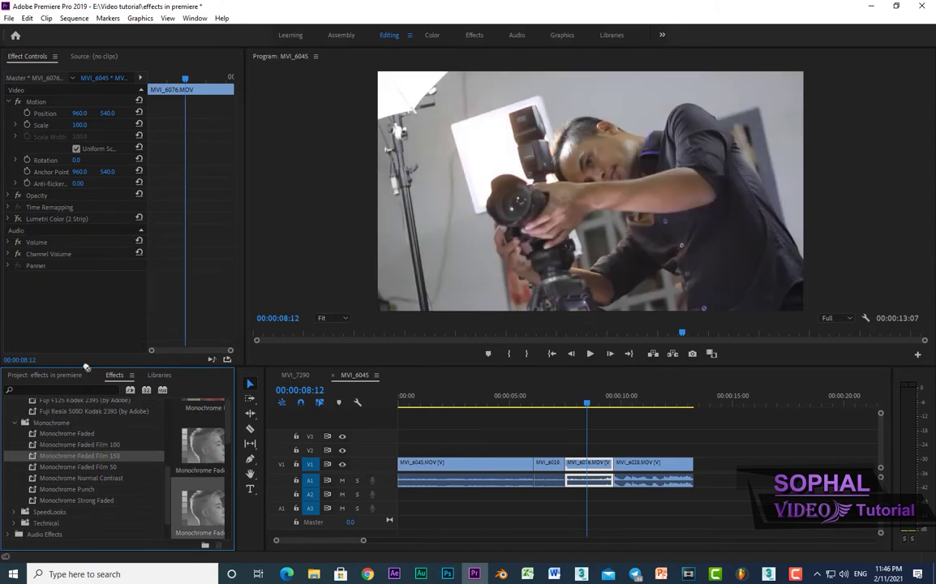
left_click_drag(77, 455, 86, 323)
key("ctrl+z")
Preview Monochrome Faded Film 50, Normal Contrast, Punch and Strong Faded, undoing each
left_click_drag(74, 466, 68, 329)
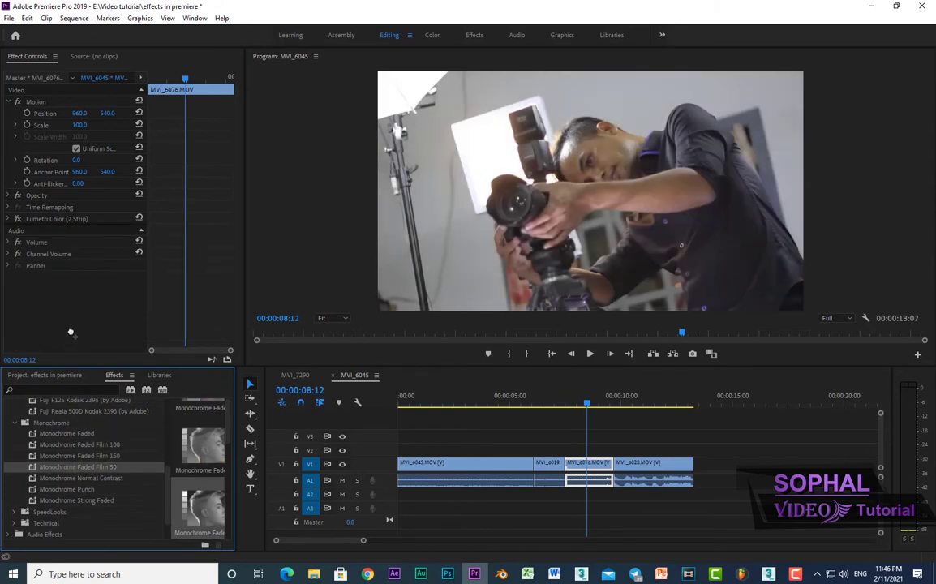
key("ctrl+z")
left_click_drag(77, 480, 78, 308)
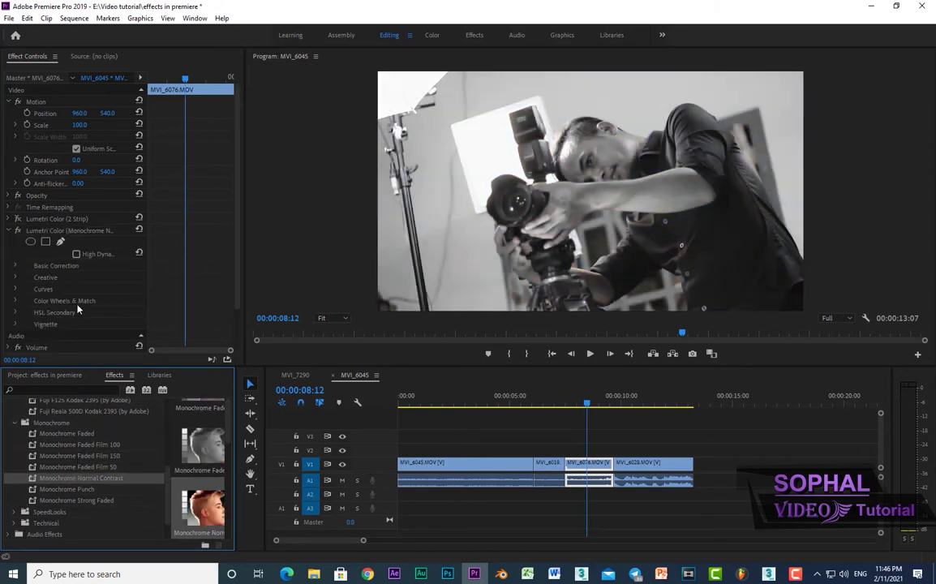
key("ctrl+z")
left_click_drag(66, 489, 65, 306)
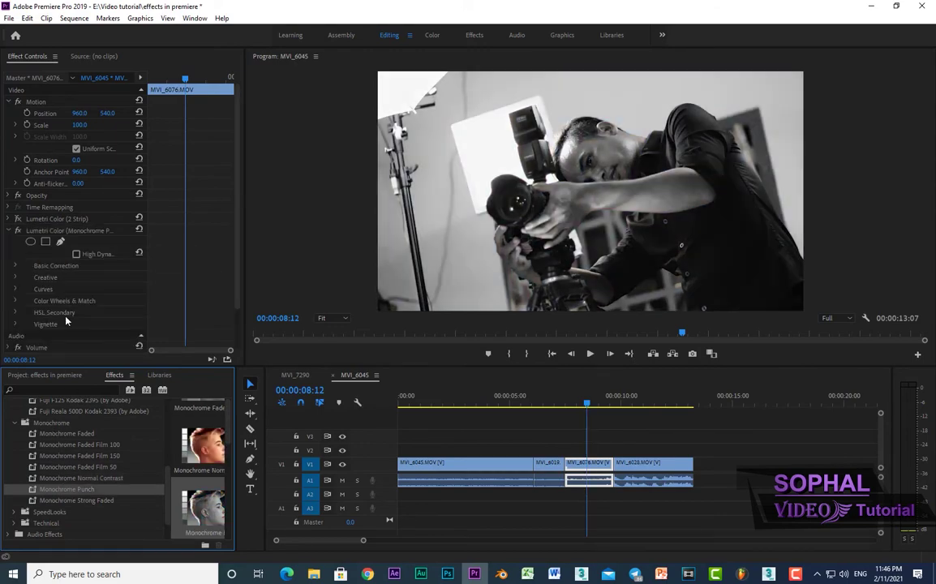
key("ctrl+z")
left_click_drag(65, 501, 66, 276)
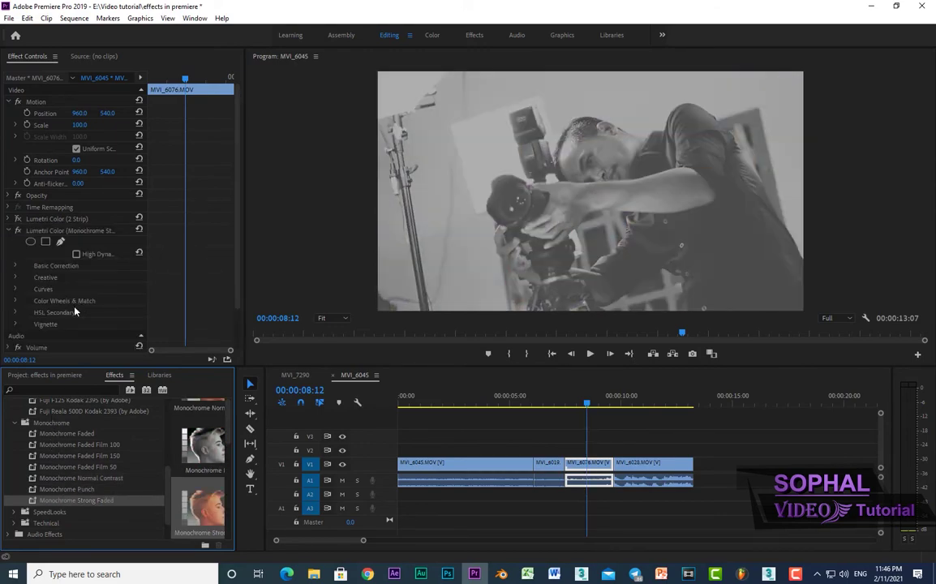
key("ctrl+z")
scroll(82, 471, "down", 2)
Expand the SpeedLooks presets down to the camera and Universal folders
left_click(16, 477)
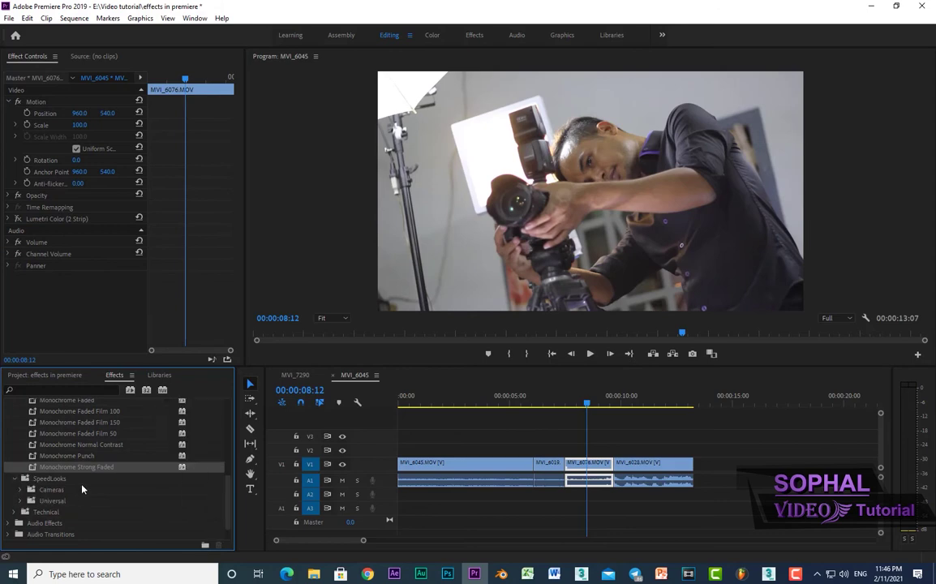
scroll(77, 487, "down", 1)
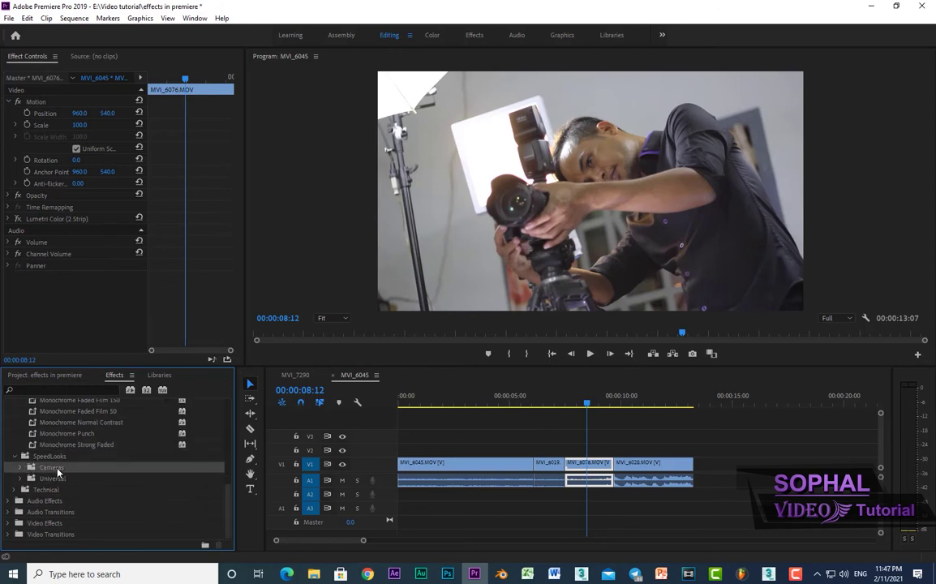
left_click(21, 468)
scroll(101, 467, "down", 1)
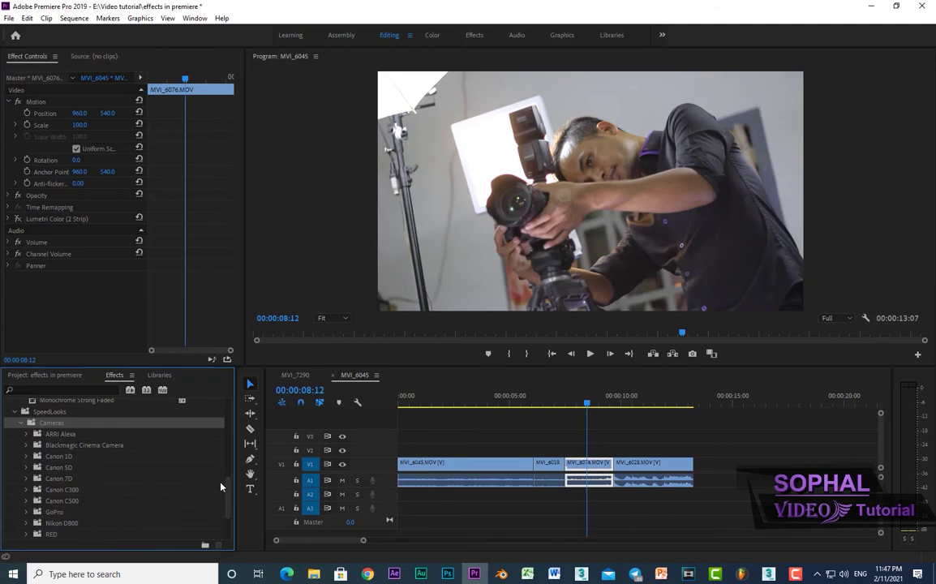
scroll(230, 489, "down", 1)
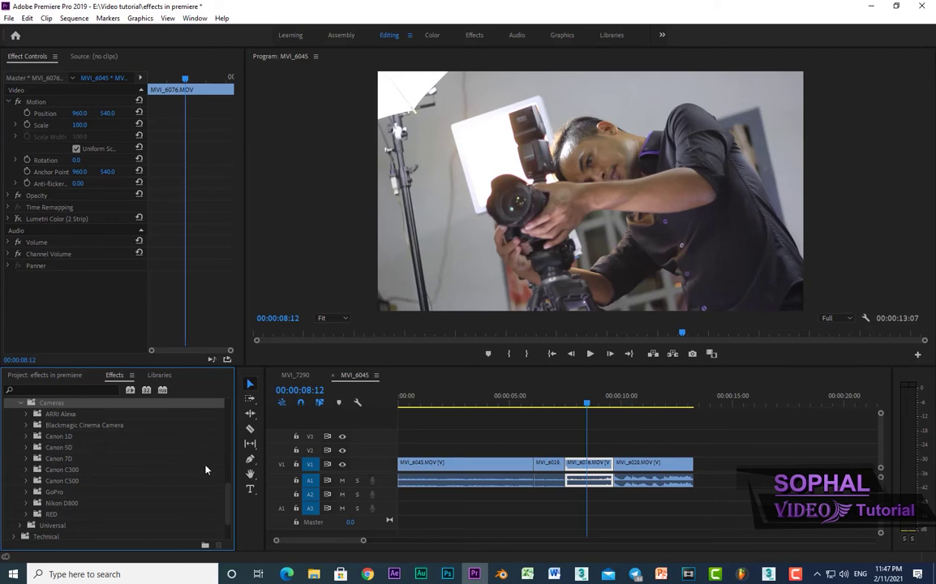
scroll(228, 491, "down", 3)
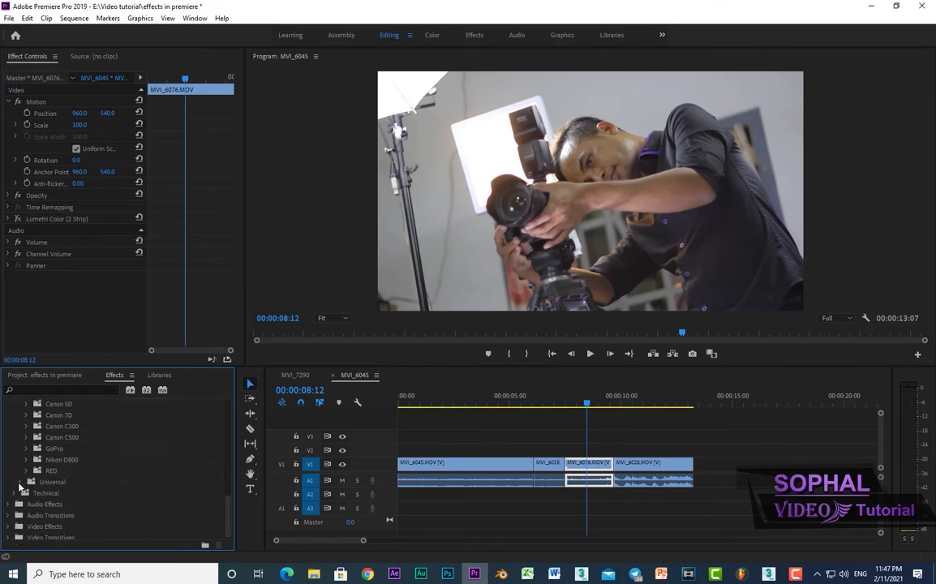
left_click(20, 482)
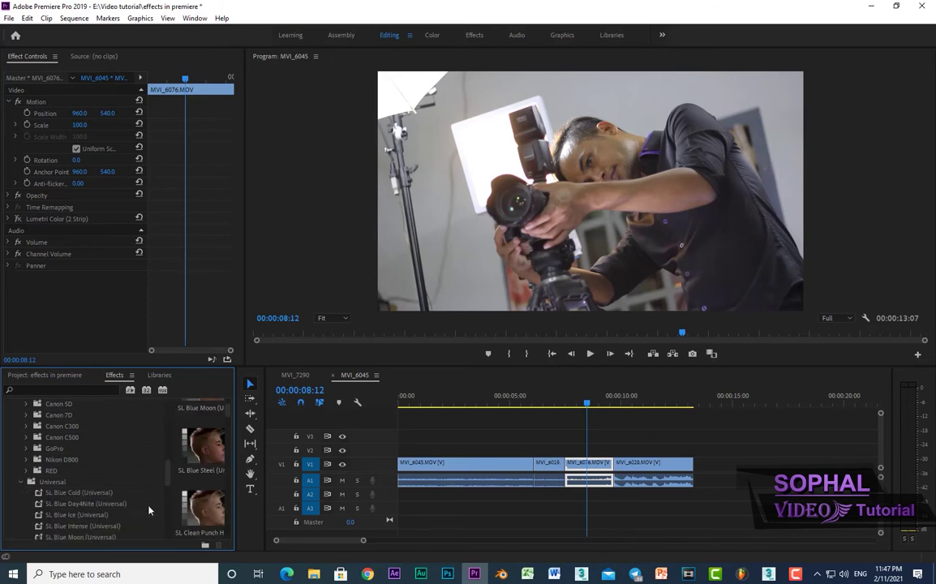
Preview SL Blue Steel and SL Blue Cold on MVI_6076, undoing each
left_click(198, 456)
left_click_drag(208, 449, 76, 315)
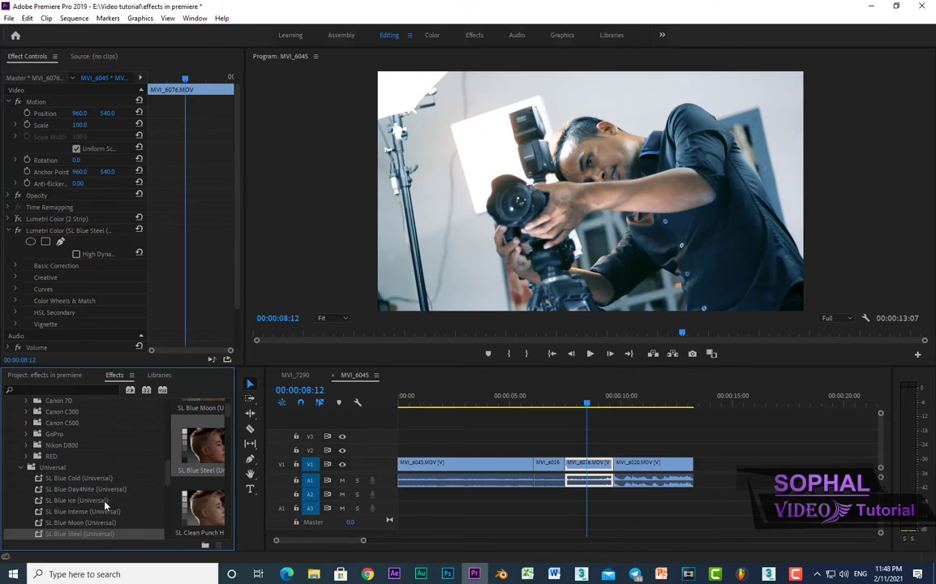
key("ctrl+z")
left_click(89, 478)
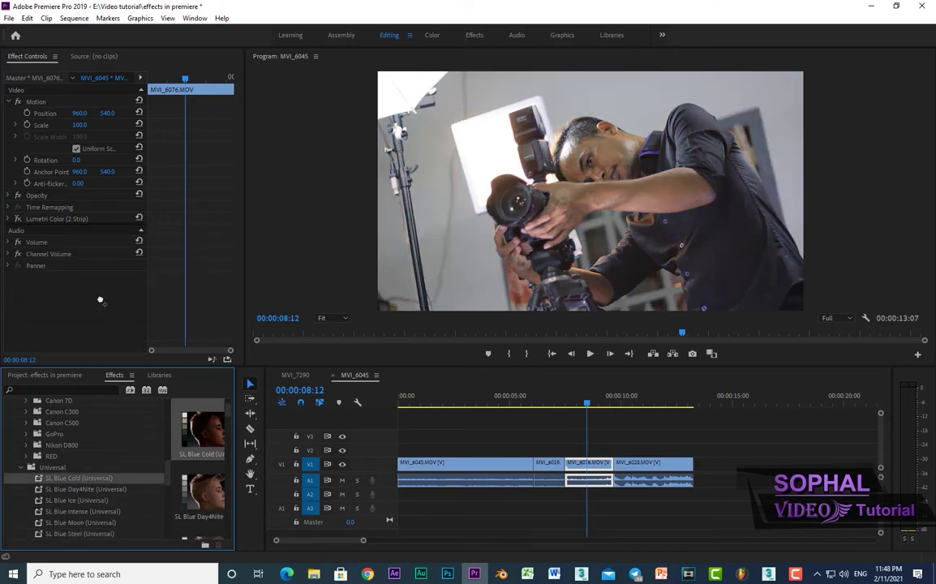
left_click_drag(99, 481, 96, 329)
key("ctrl+z")
Preview SL Blue Day4Nite, Blue Ice, Blue Intense and Blue Moon, undoing each
left_click_drag(78, 490, 94, 328)
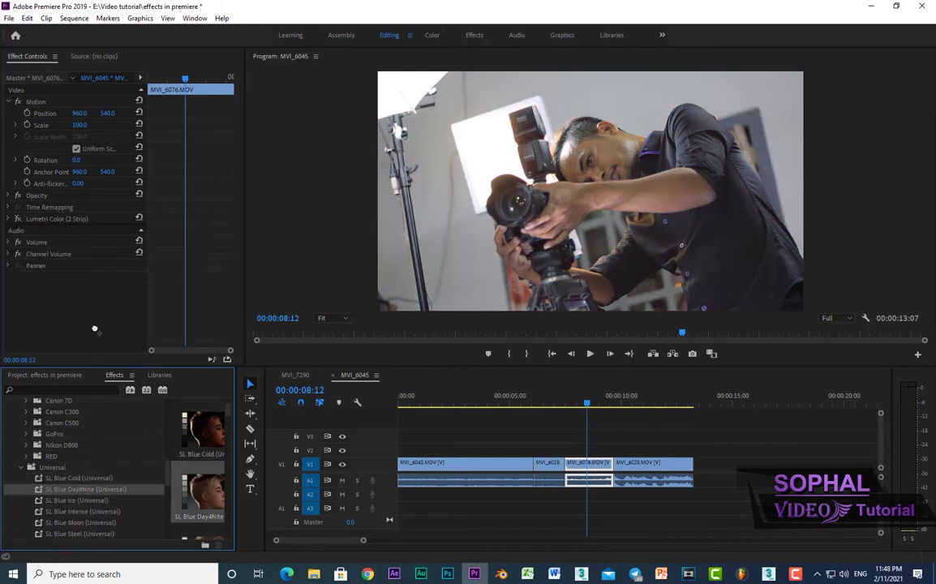
key("ctrl+z")
left_click_drag(87, 501, 98, 309)
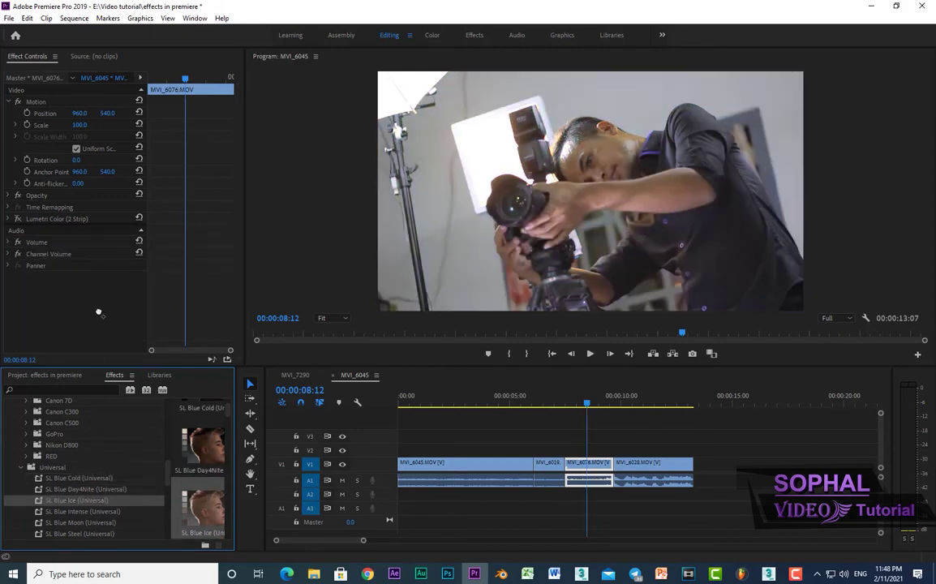
key("ctrl+z")
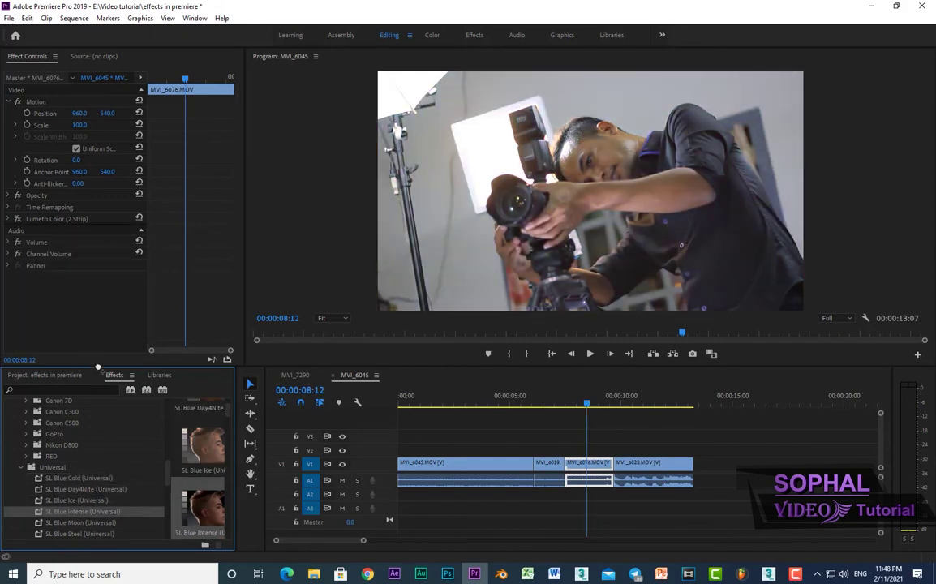
left_click_drag(85, 513, 94, 309)
key("ctrl+z")
left_click_drag(86, 526, 89, 323)
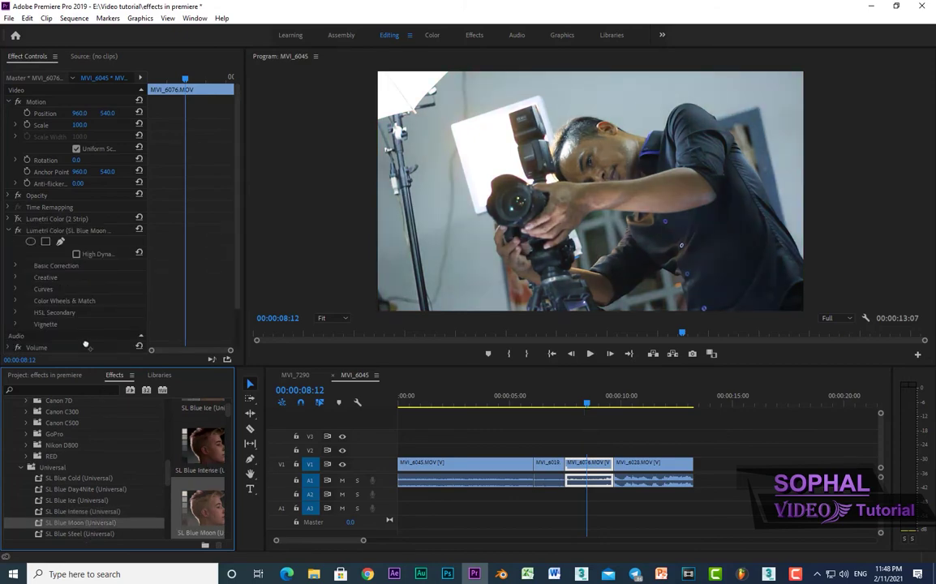
key("ctrl+z")
Preview SL Blue Steel and SL Clean Punch HDR, LDR and NDR, undoing each
scroll(95, 481, "down", 1)
scroll(95, 481, "down", 1)
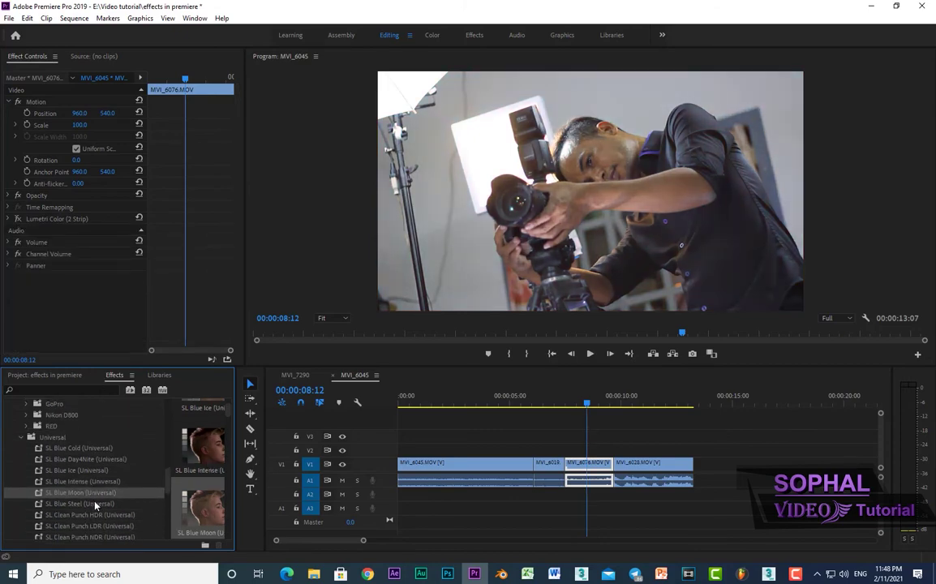
left_click_drag(89, 504, 91, 311)
scroll(63, 447, "down", 5)
key("ctrl+z")
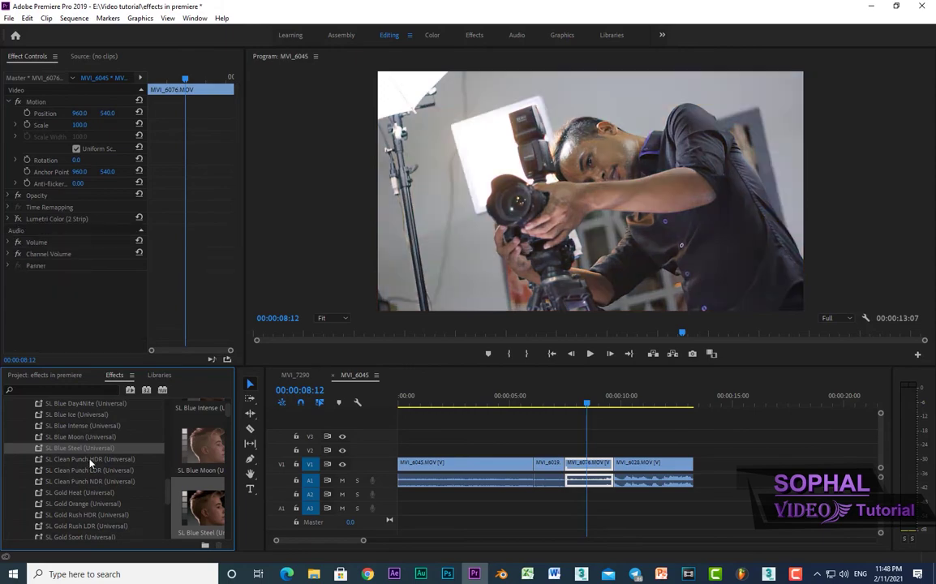
left_click_drag(81, 459, 73, 311)
key("ctrl+z")
scroll(76, 427, "down", 3)
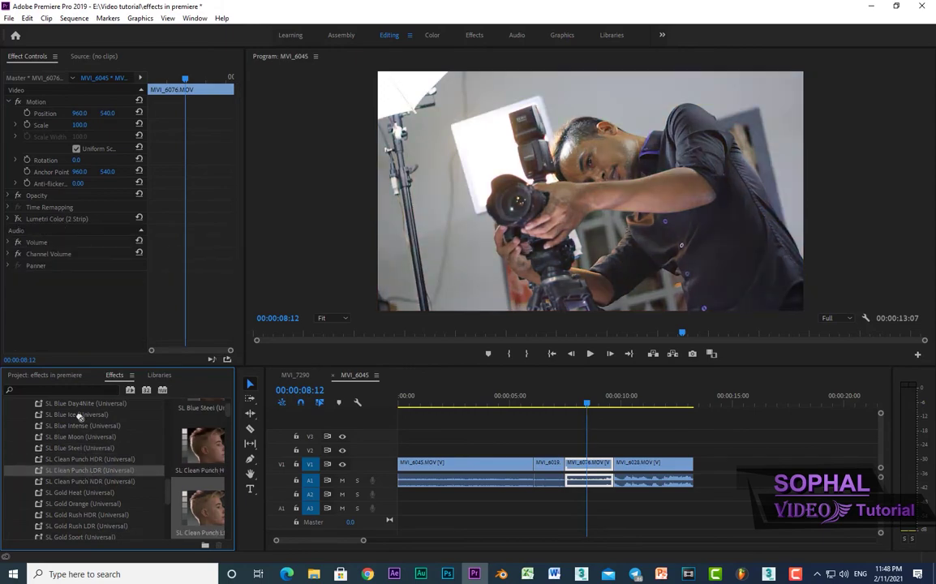
left_click_drag(81, 436, 84, 323)
scroll(81, 418, "down", 1)
key("ctrl+z")
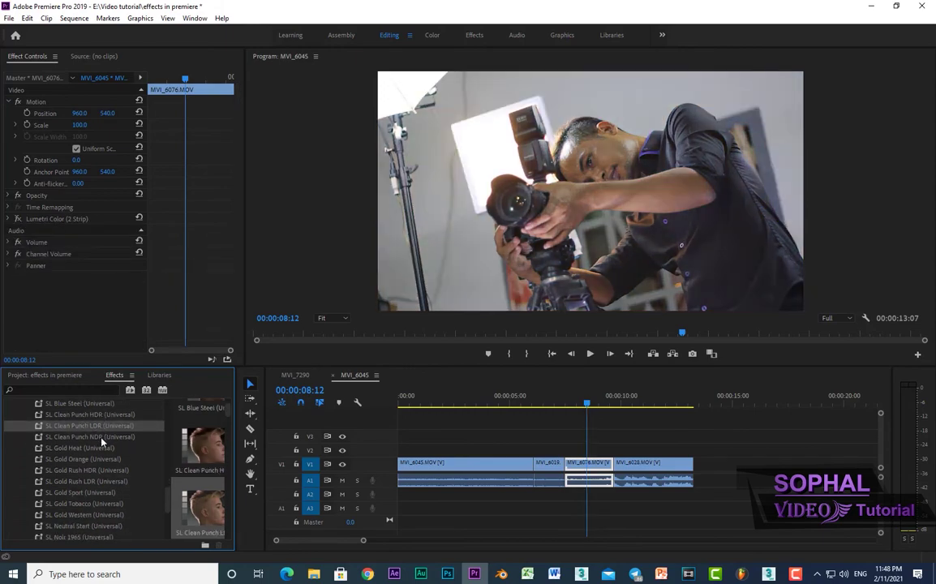
left_click_drag(81, 436, 84, 323)
key("ctrl+z")
Preview SL Gold Heat, Gold Orange and Gold Rush HDR, undoing each
left_click_drag(94, 448, 95, 295)
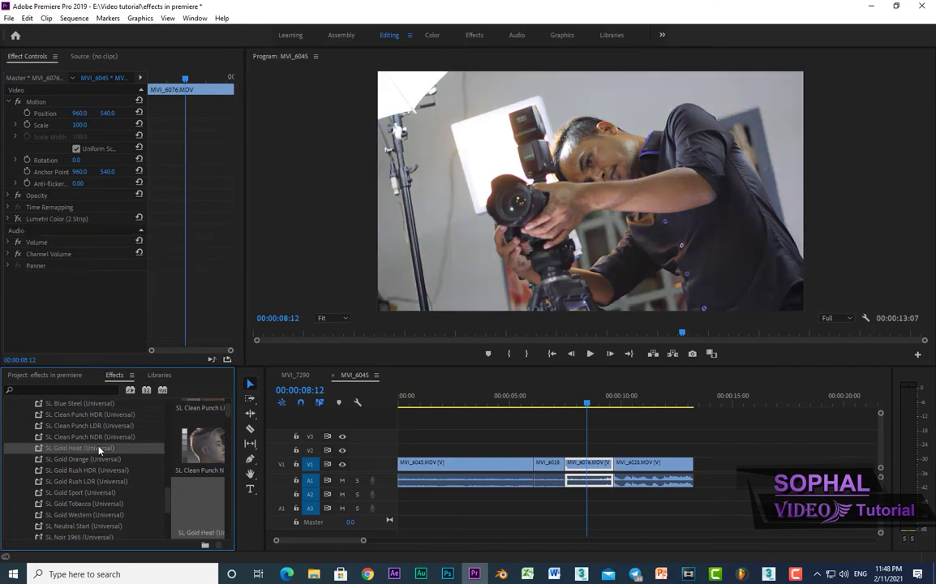
scroll(81, 423, "down", 3)
key("ctrl+z")
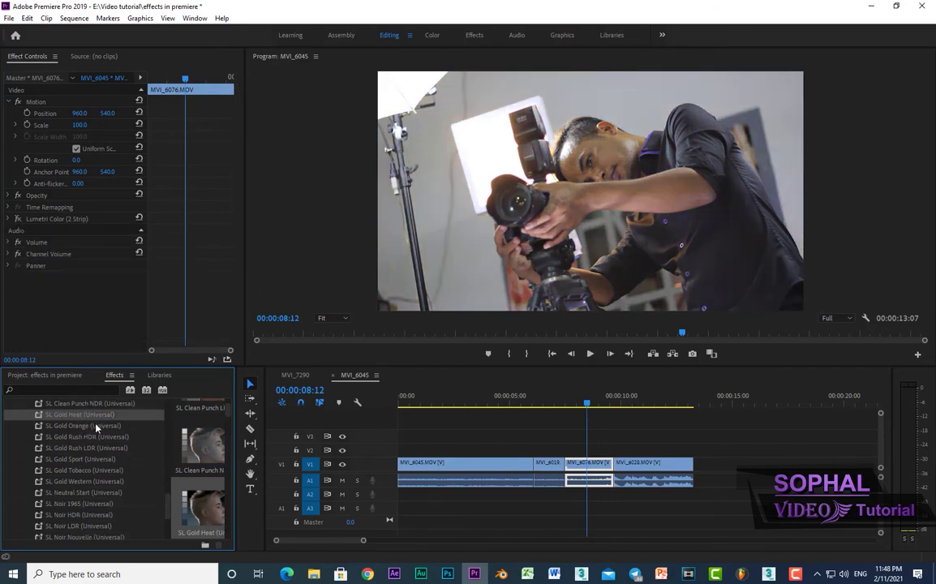
left_click_drag(81, 425, 77, 324)
key("ctrl+z")
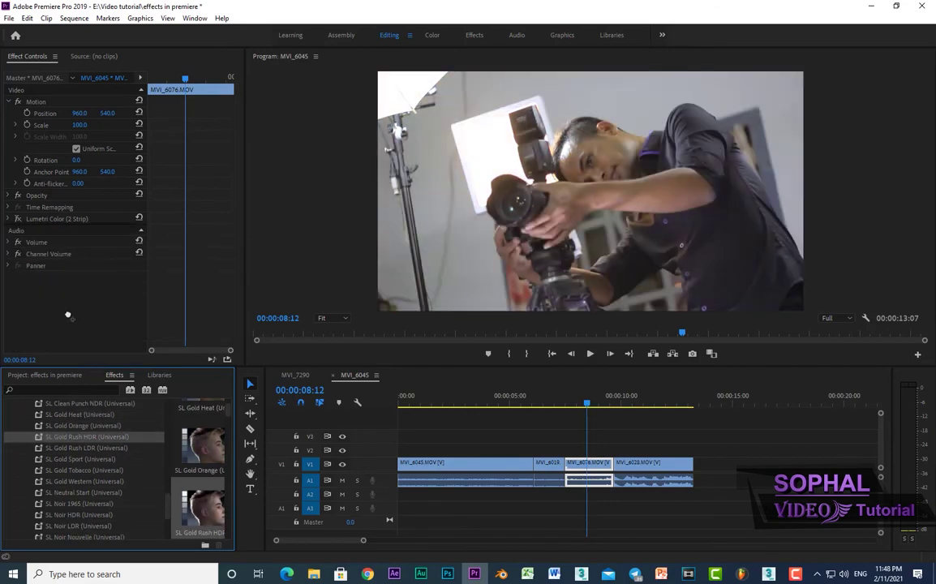
left_click_drag(71, 437, 52, 296)
key("ctrl+z")
Preview SL Gold Rush LDR, Gold Sport, Gold Tobacco and Gold Western, undoing each
left_click_drag(71, 448, 63, 299)
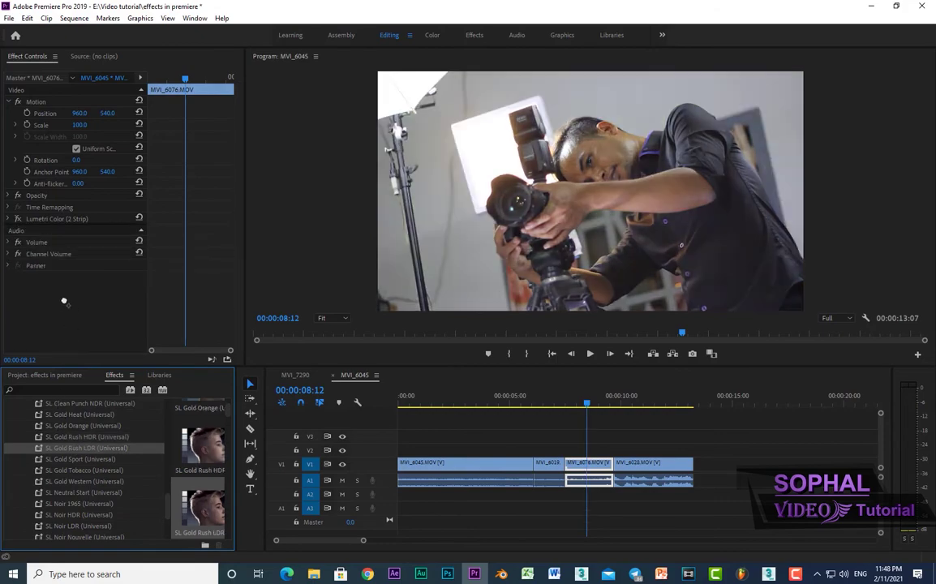
scroll(77, 450, "down", 3)
key("ctrl+z")
left_click_drag(75, 426, 65, 323)
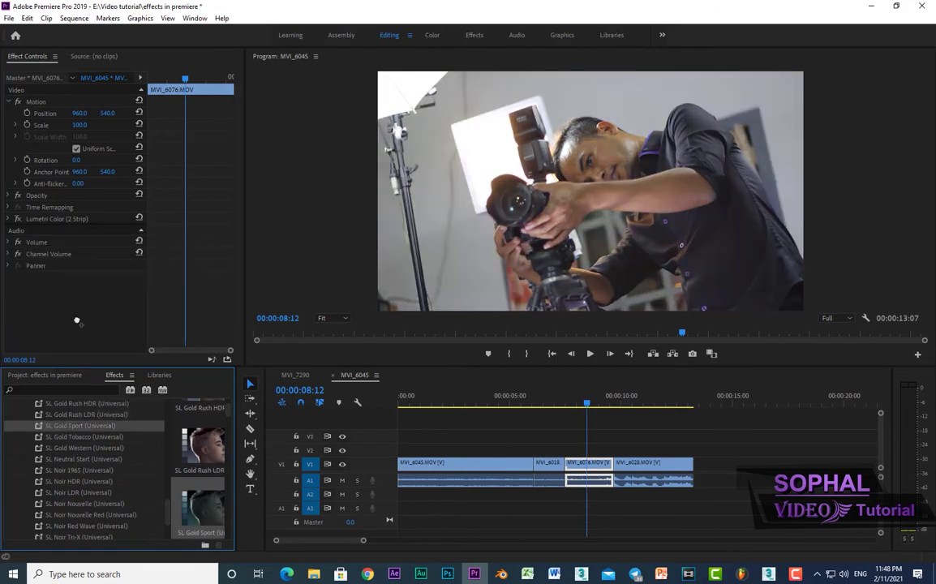
key("ctrl+z")
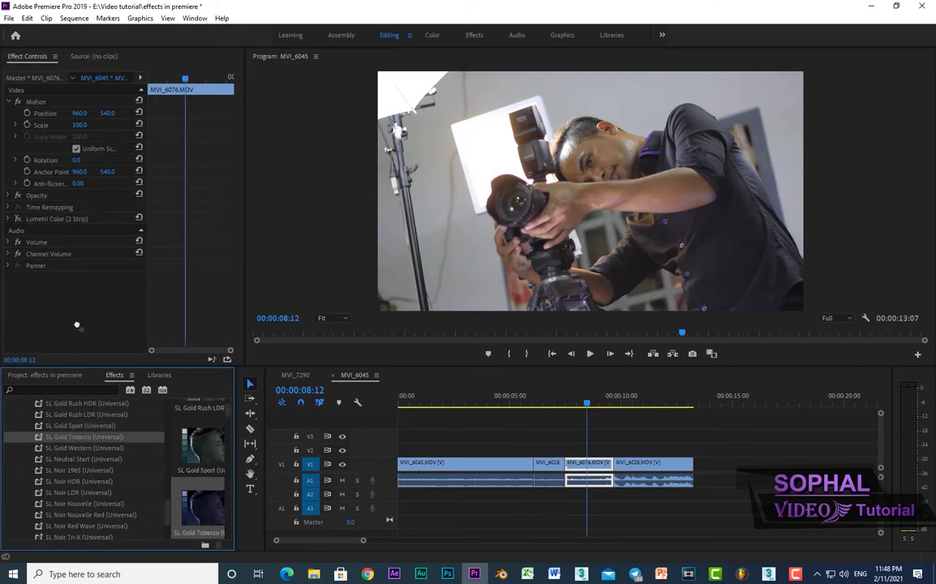
left_click_drag(70, 437, 66, 294)
key("ctrl+z")
left_click_drag(73, 447, 91, 315)
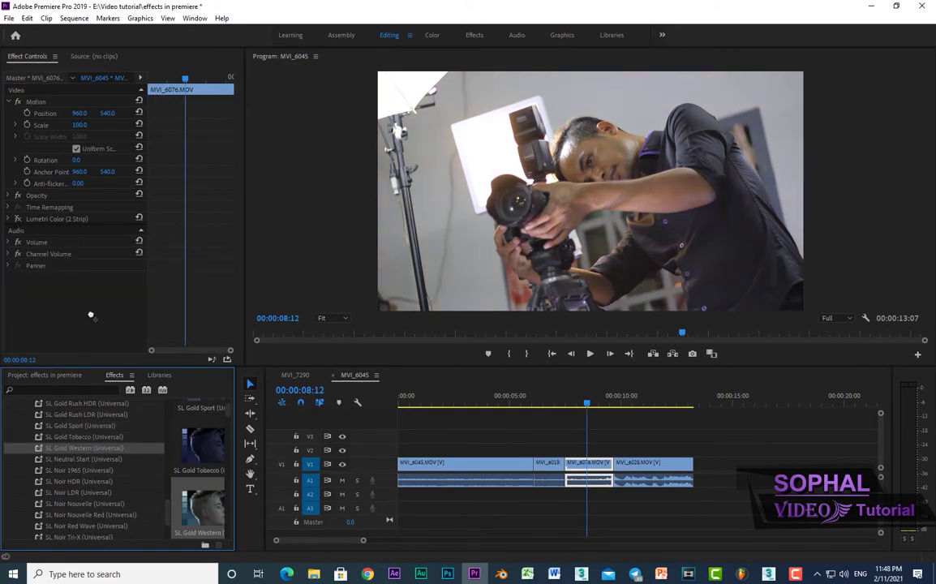
key("ctrl+z")
Preview SL Neutral Start, Noir 1965, Noir HDR, Noir LDR and Noir Nouvelle, undoing each
scroll(90, 430, "down", 1)
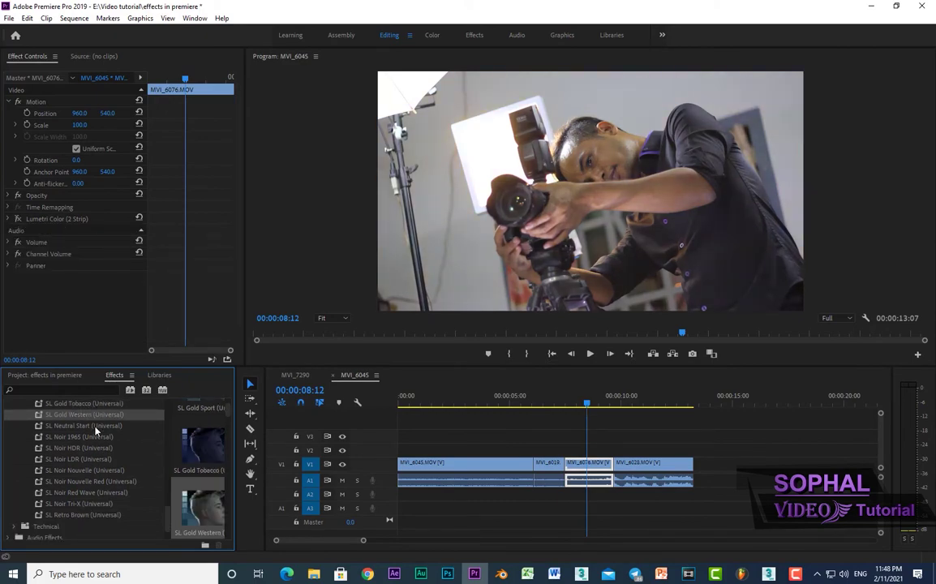
left_click_drag(85, 425, 78, 314)
key("ctrl+z")
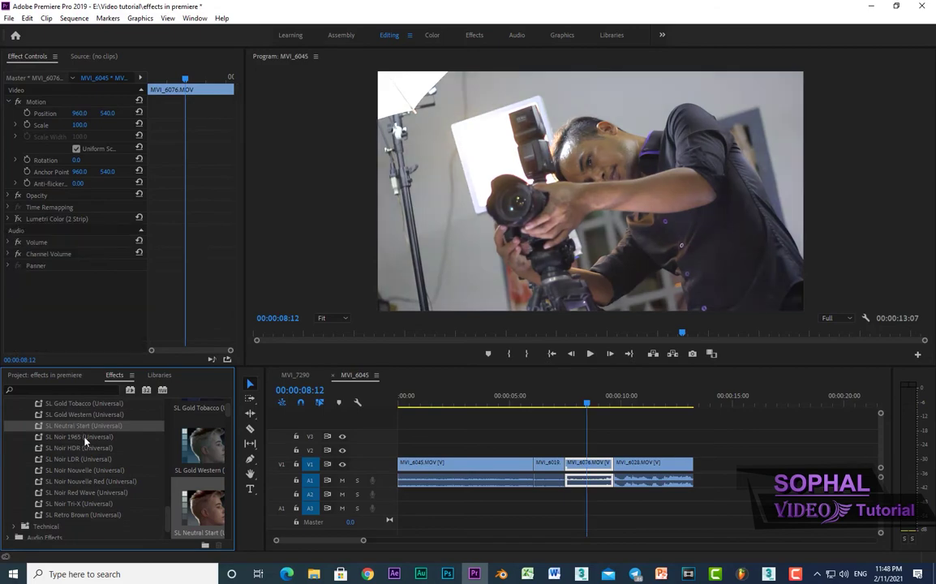
left_click_drag(79, 436, 77, 321)
key("ctrl+z")
left_click_drag(91, 447, 91, 317)
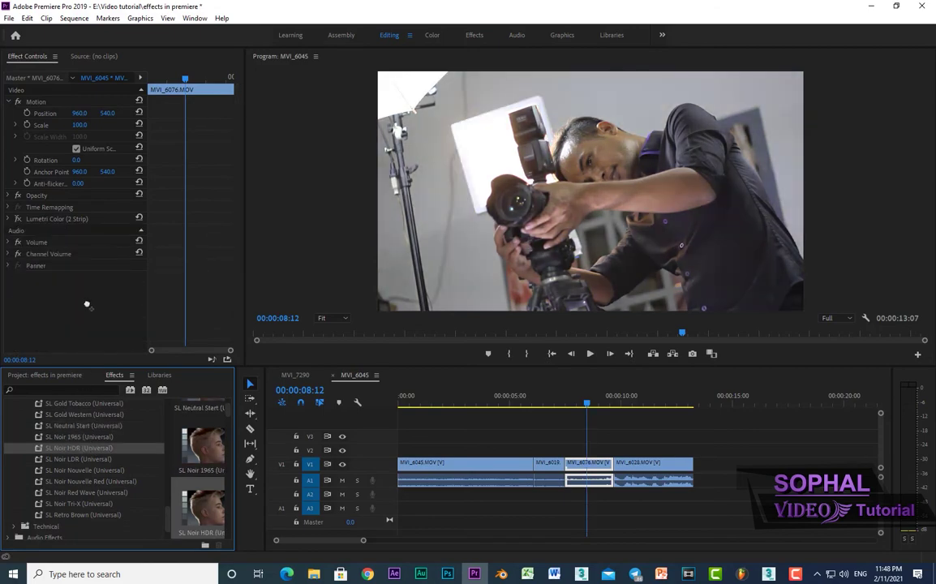
key("ctrl+z")
left_click_drag(81, 470, 86, 329)
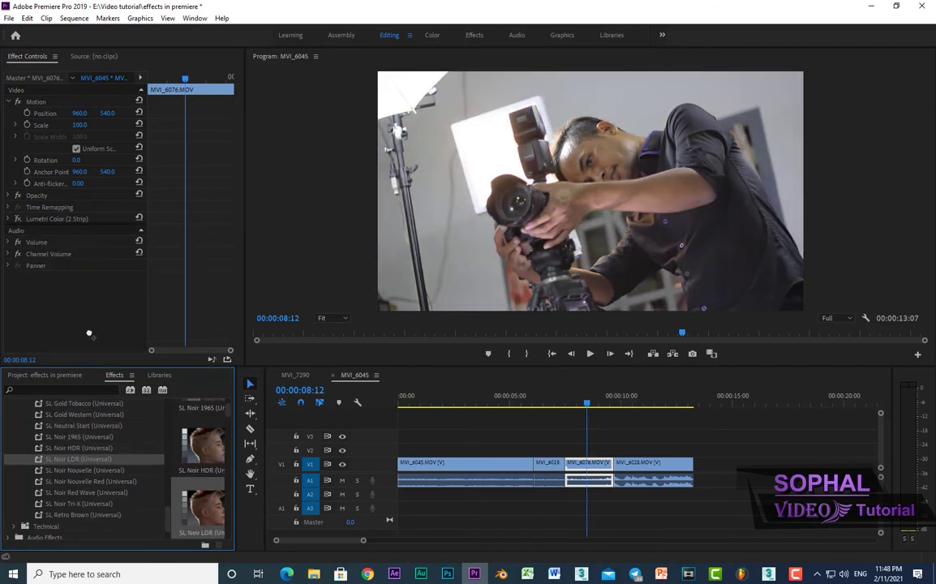
key("ctrl+z")
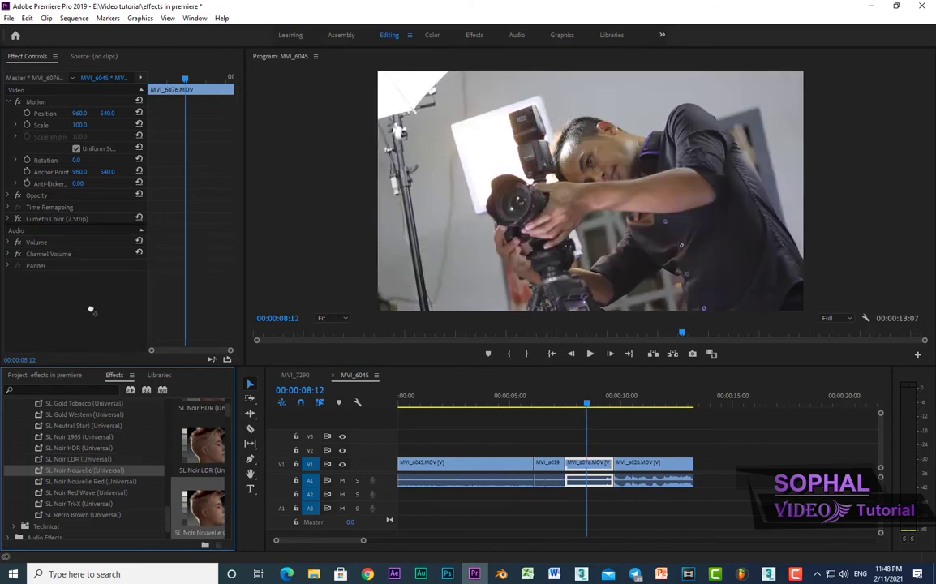
left_click_drag(81, 469, 90, 308)
key("ctrl+z")
Preview SL Noir Nouvelle Red, Noir Red Wave, Noir Tri-X and Retro Brown, undoing each
scroll(78, 449, "down", 2)
left_click_drag(80, 458, 86, 308)
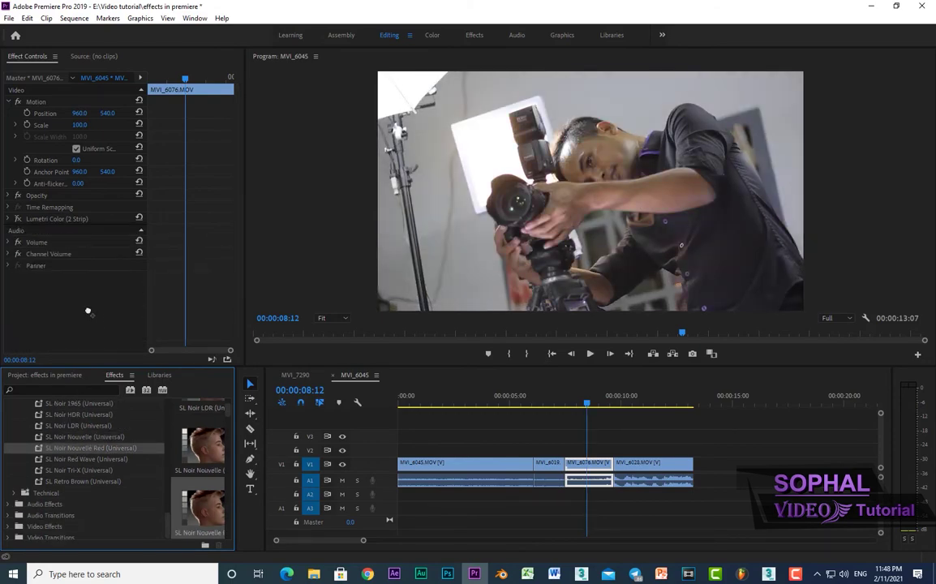
key("ctrl+z")
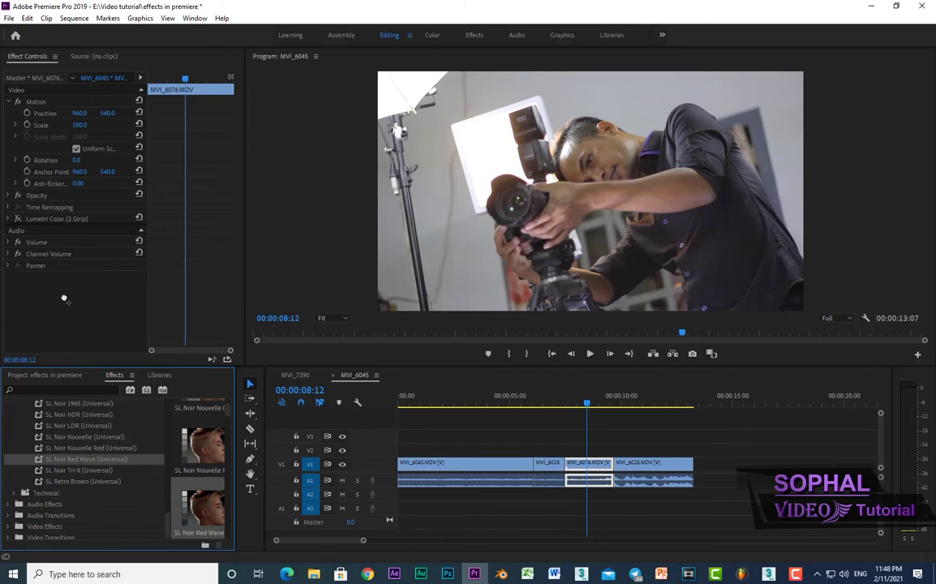
left_click_drag(71, 412, 63, 276)
key("ctrl+z")
mouse_move(78, 470)
left_mouse_down()
mouse_move(69, 311)
mouse_move(56, 280)
left_mouse_up()
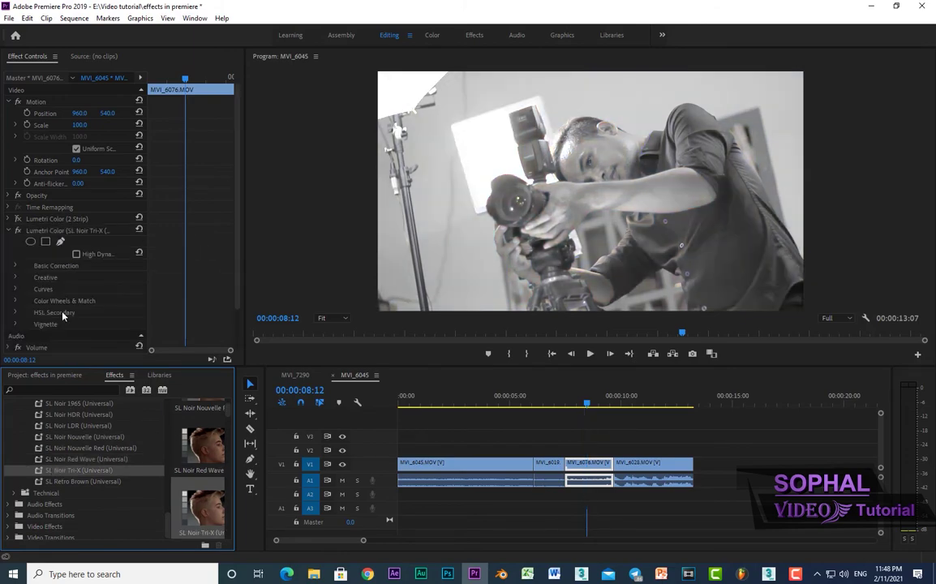
key("ctrl+z")
left_click_drag(81, 481, 66, 301)
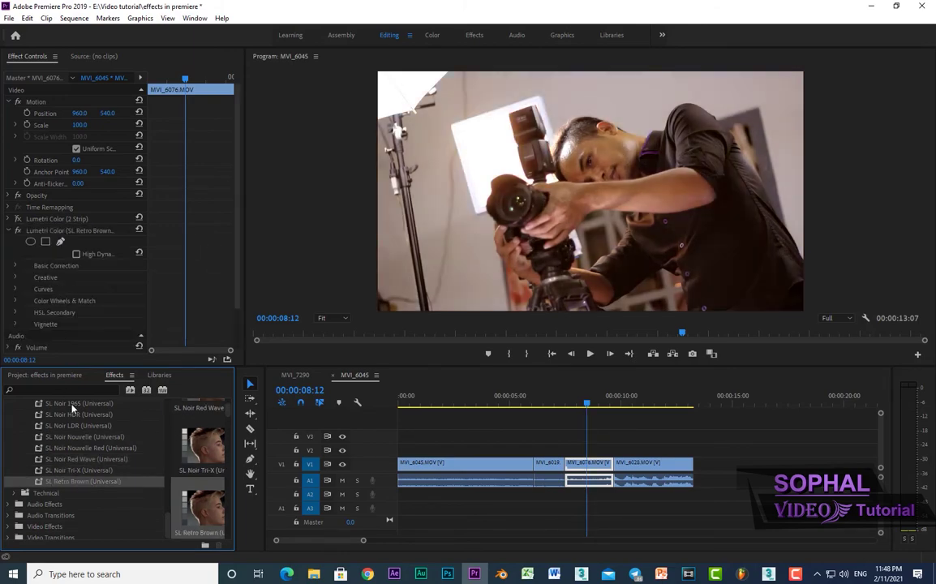
key("ctrl+z")
Try the Technical Full to Legal Range 10-bit and 8-bit conversions on the clip, undoing them
left_click(15, 490)
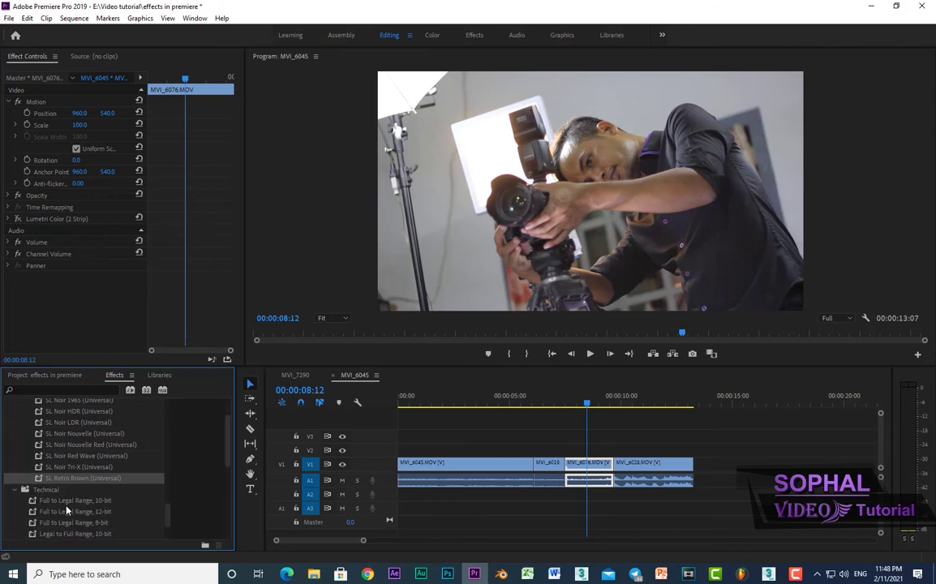
left_click_drag(65, 501, 73, 299)
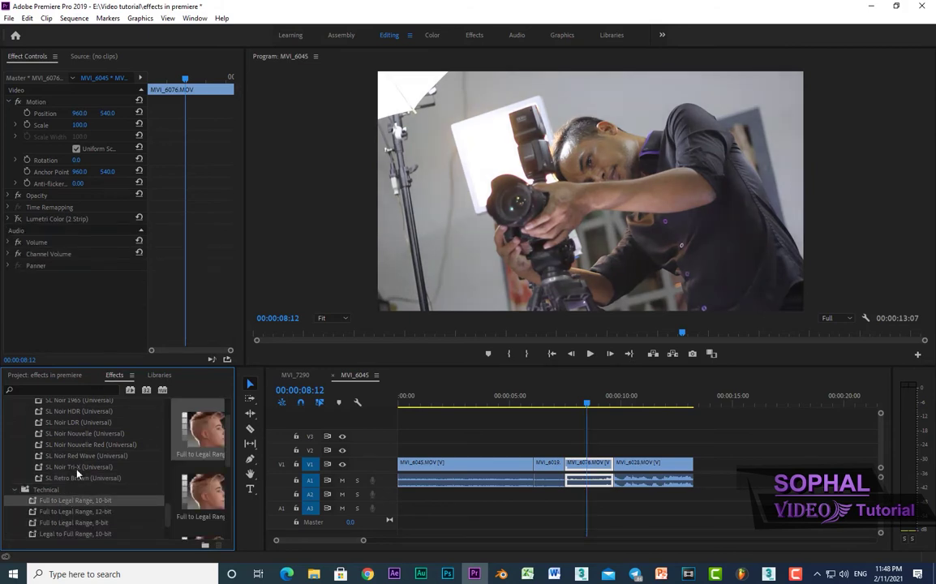
scroll(87, 423, "down", 3)
left_click_drag(74, 478, 103, 324)
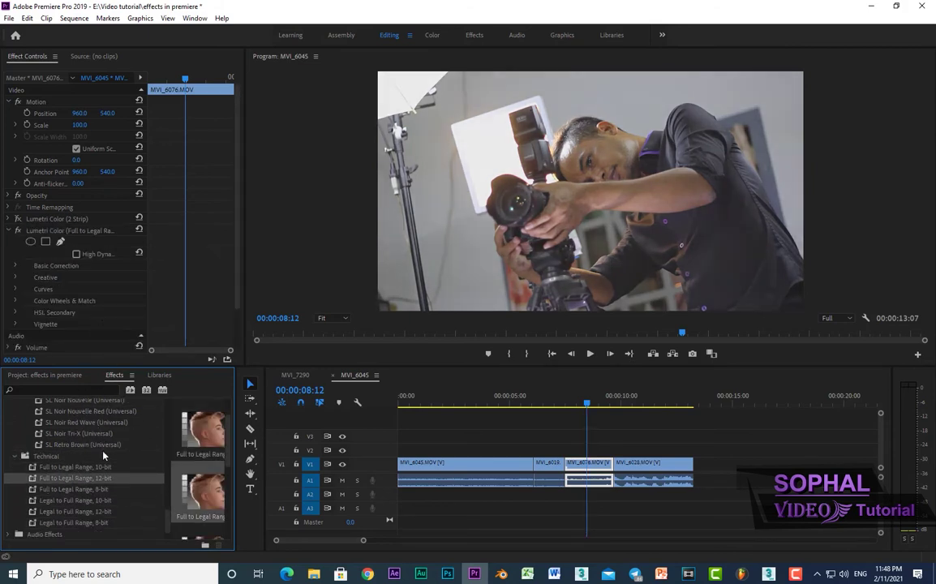
key("ctrl+z")
left_click_drag(73, 489, 86, 279)
key("ctrl+z")
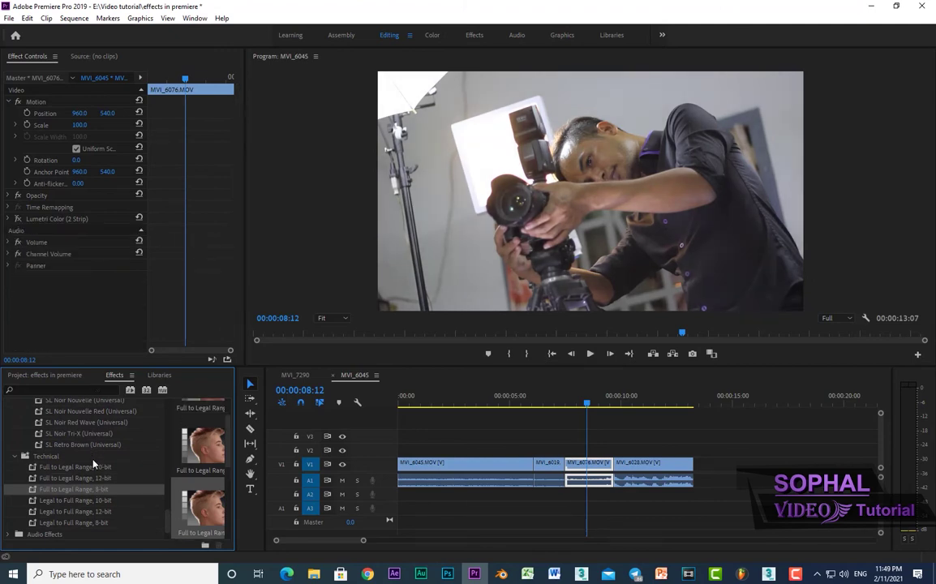
Try the Legal to Full Range 10-bit and 12-bit conversions, undoing them
scroll(93, 464, "down", 3)
left_click_drag(73, 467, 80, 290)
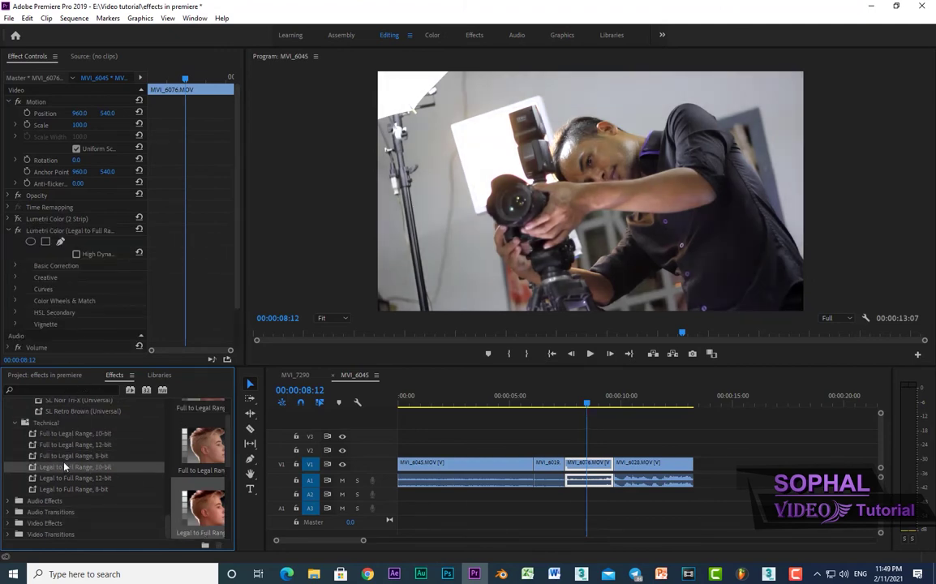
key("ctrl+z")
left_click_drag(69, 477, 68, 293)
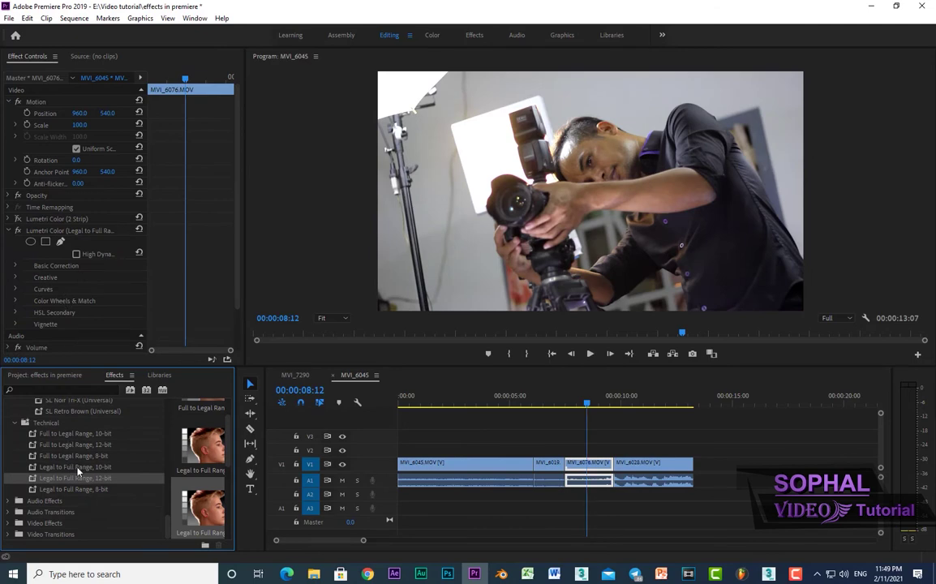
left_click(74, 489)
key("ctrl+z")
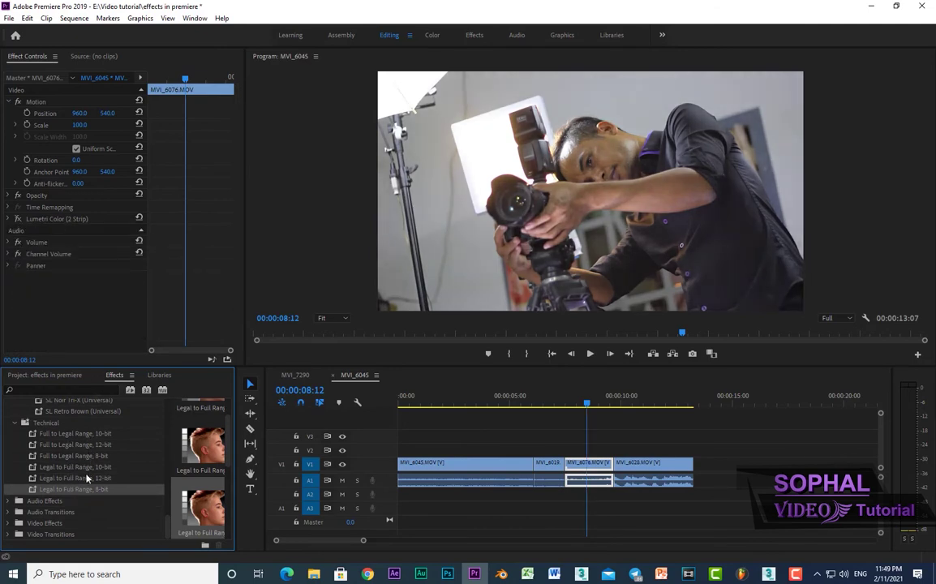
scroll(93, 430, "up", 4)
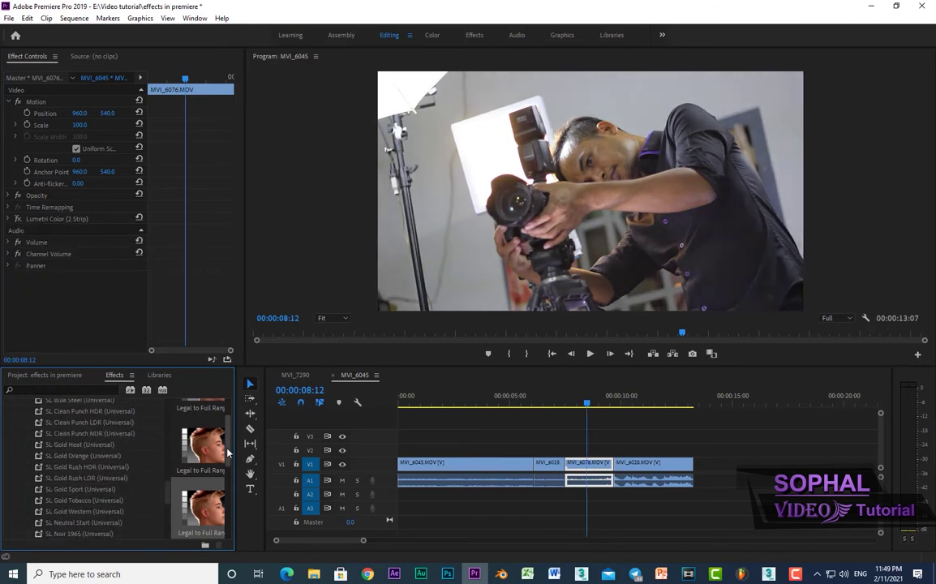
scroll(195, 479, "up", 3)
left_click_drag(171, 486, 175, 399)
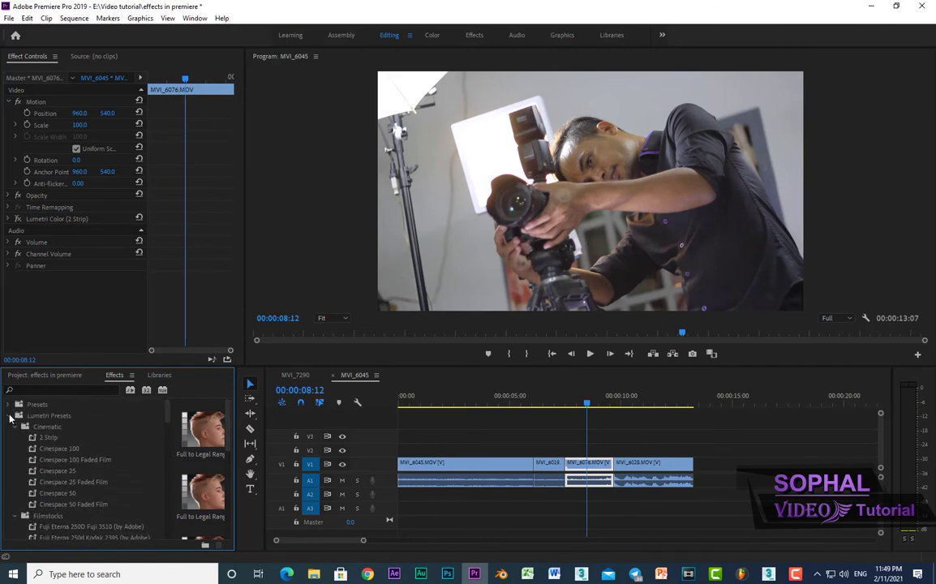
Apply the Amplify audio effect to the MVI_6076 clip, then undo it
left_click(9, 417)
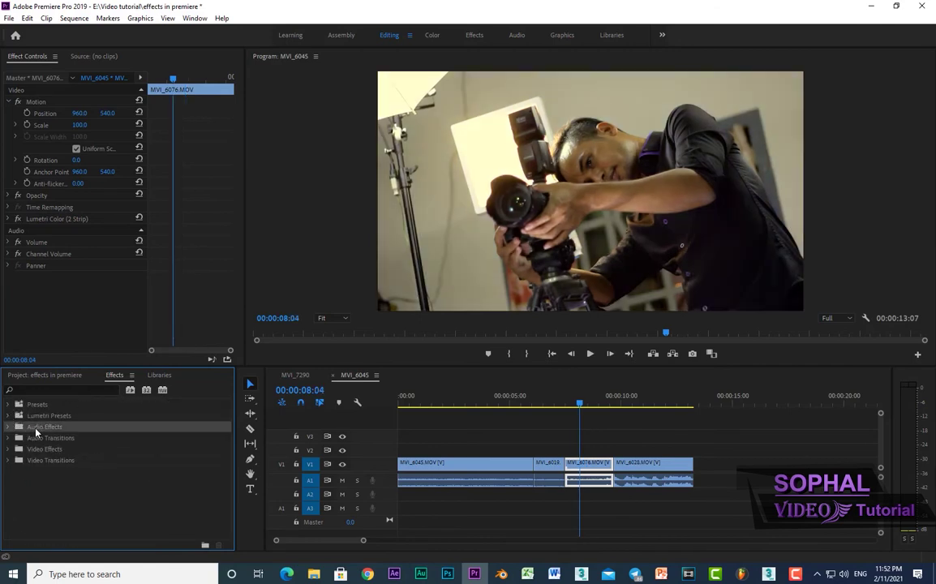
left_click(8, 427)
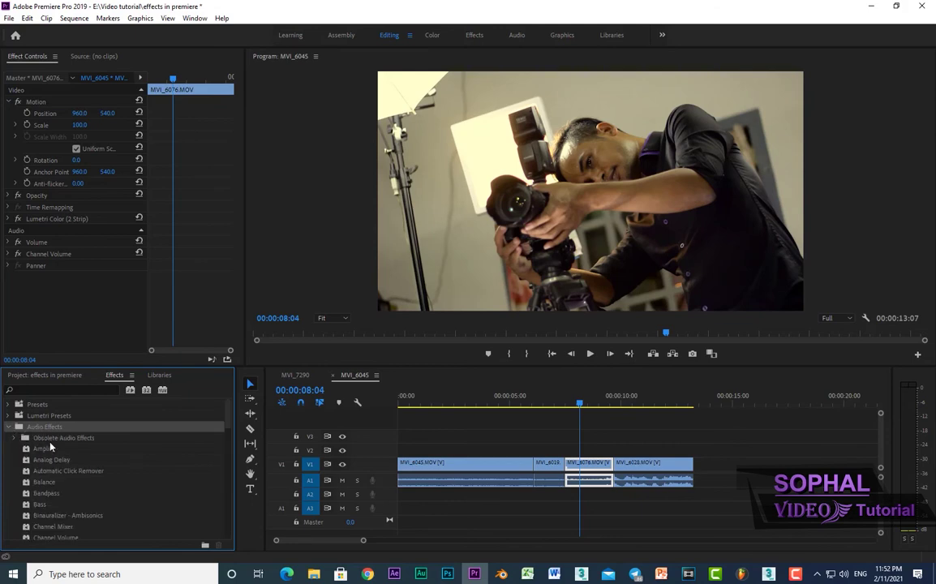
left_click_drag(45, 448, 593, 480)
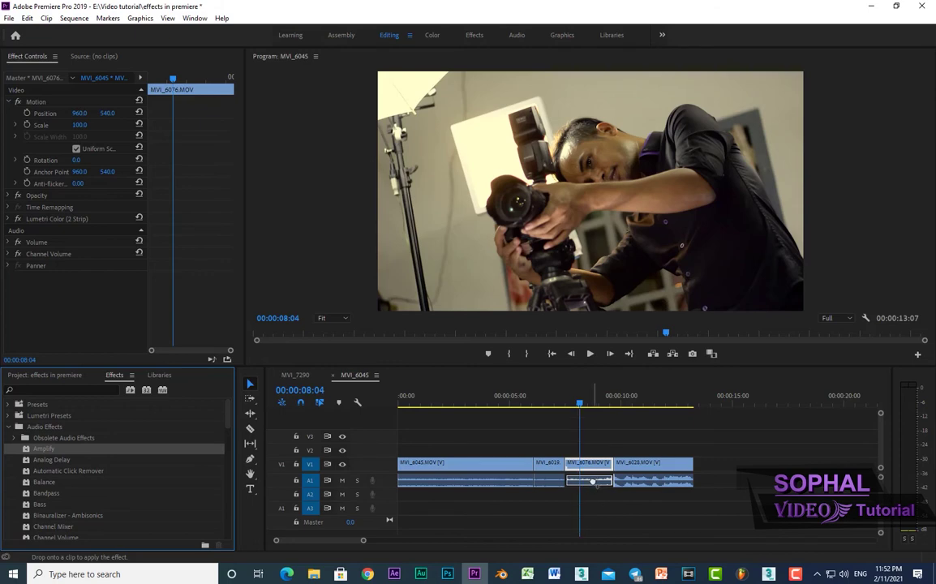
left_click_drag(593, 482, 593, 482)
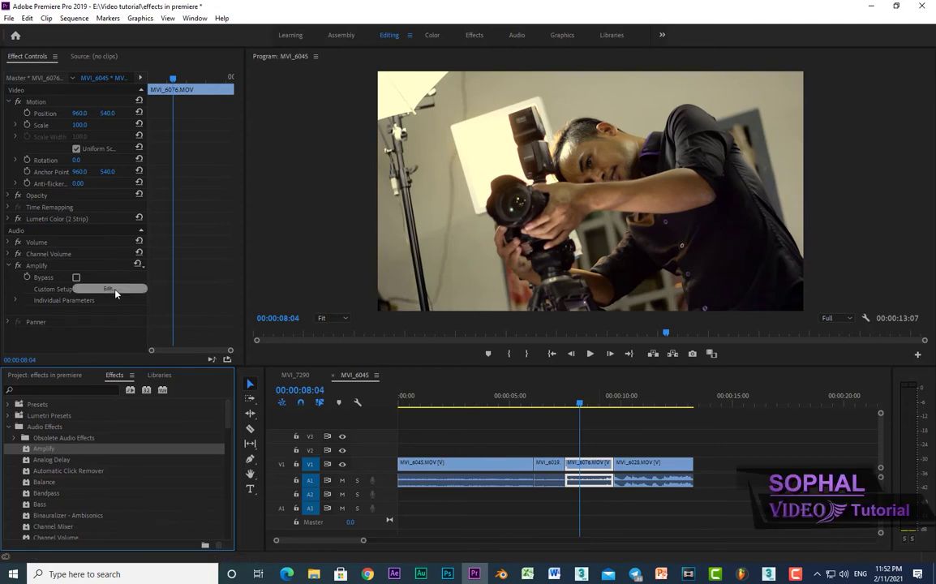
left_click(37, 459)
key("ctrl+z")
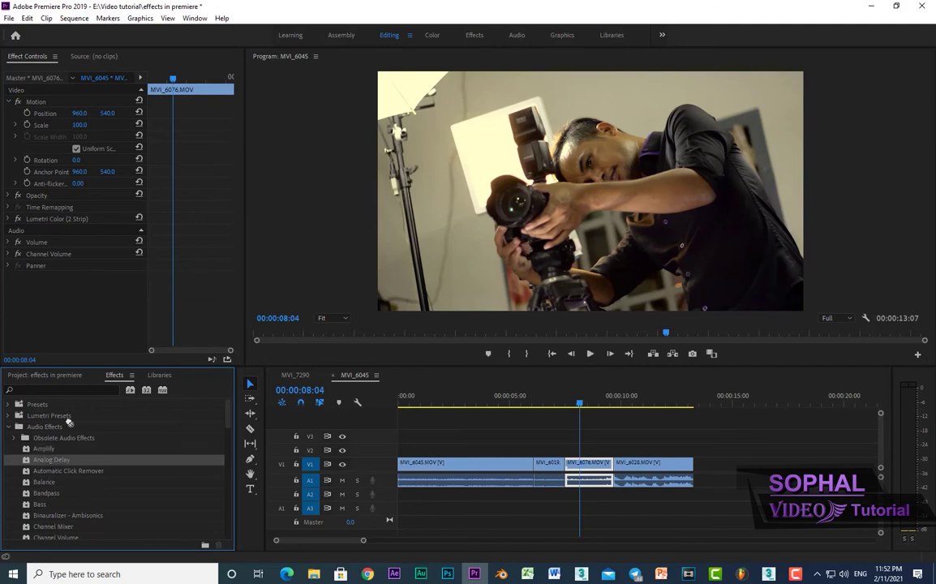
Try Analog Delay, Automatic Click Remover and Balance on the audio clip, undoing each
left_click_drag(69, 422, 90, 318)
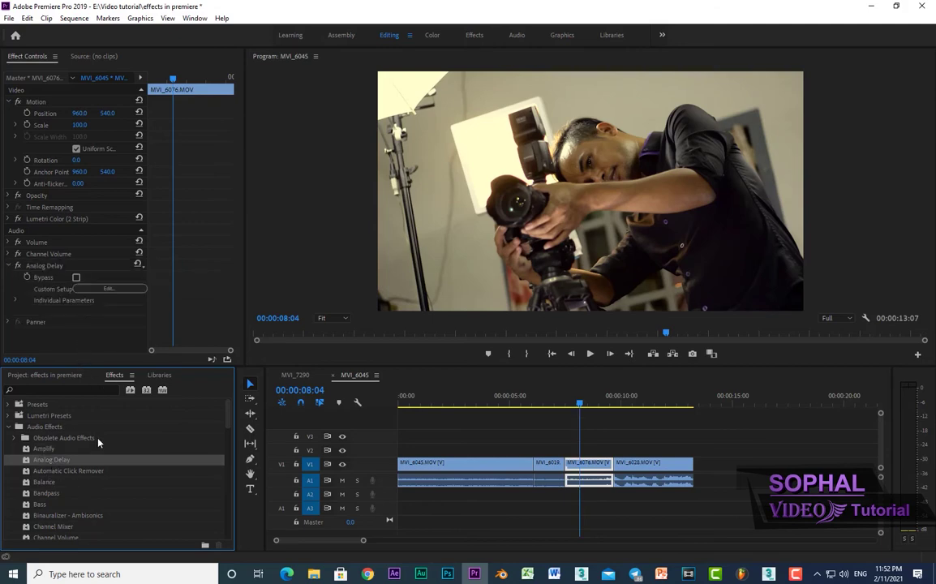
key("ctrl+z")
left_click_drag(57, 470, 90, 335)
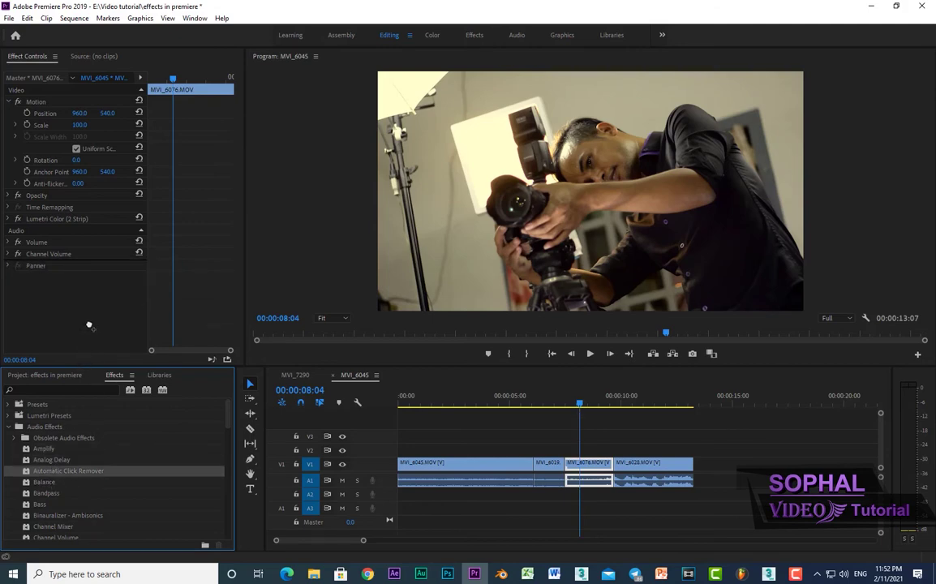
key("ctrl+z")
left_click_drag(44, 482, 75, 268)
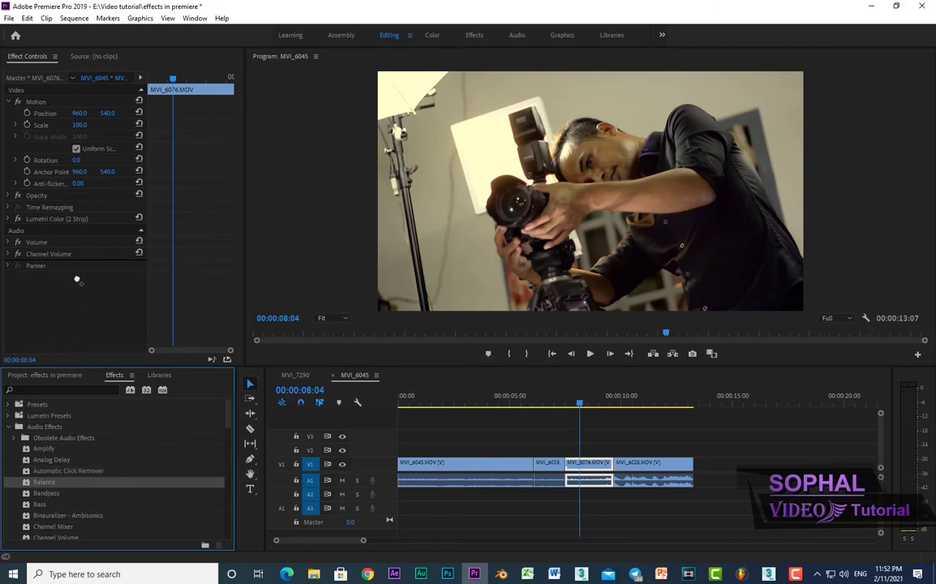
key("ctrl+z")
left_click(10, 428)
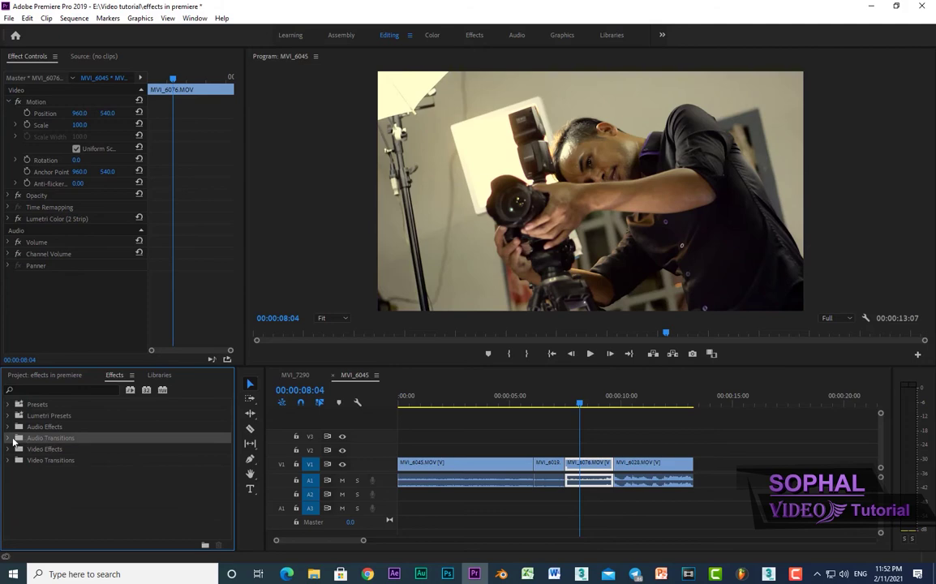
Place a Constant Gain crossfade on the A1 edit point between MVI_6019 and MVI_6076
left_click(10, 438)
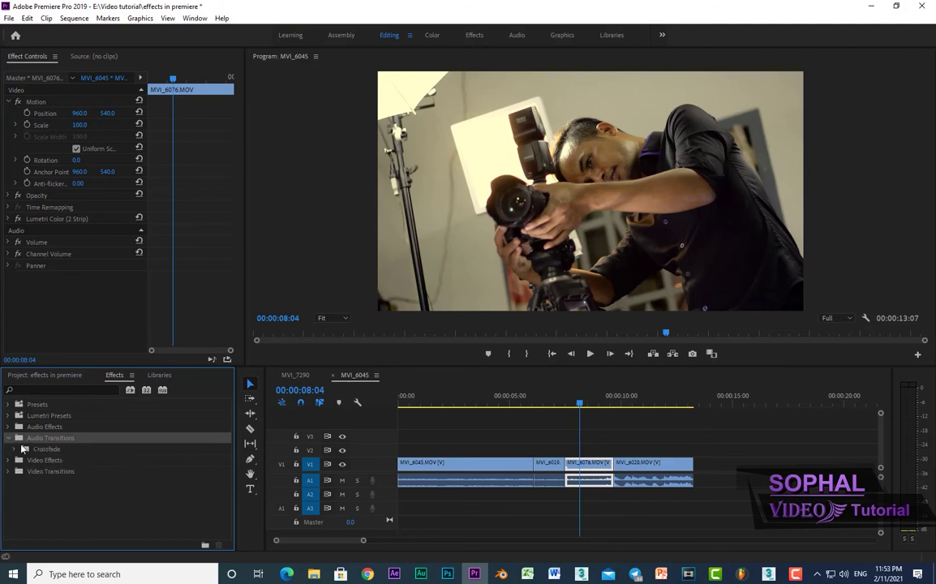
left_click(14, 448)
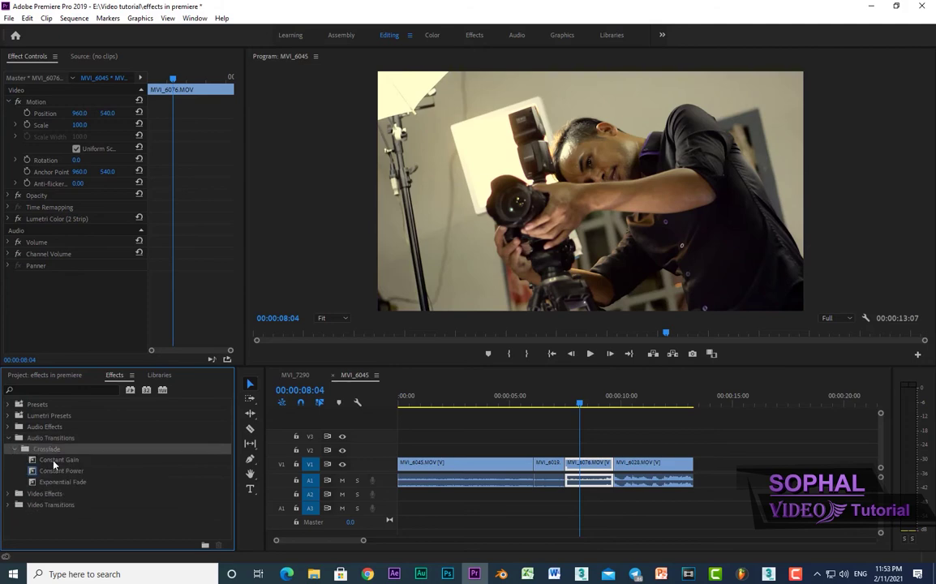
left_click(57, 459)
left_click_drag(67, 462, 571, 483)
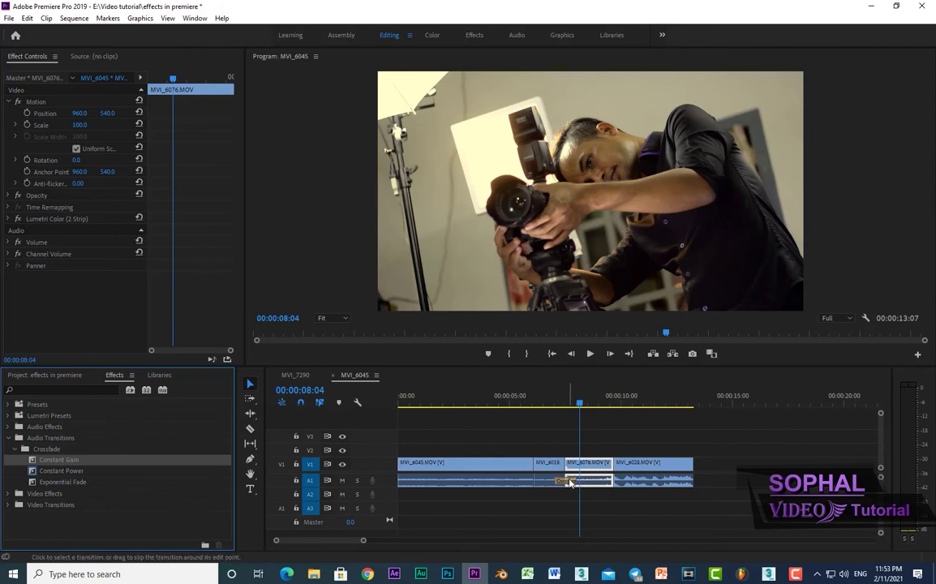
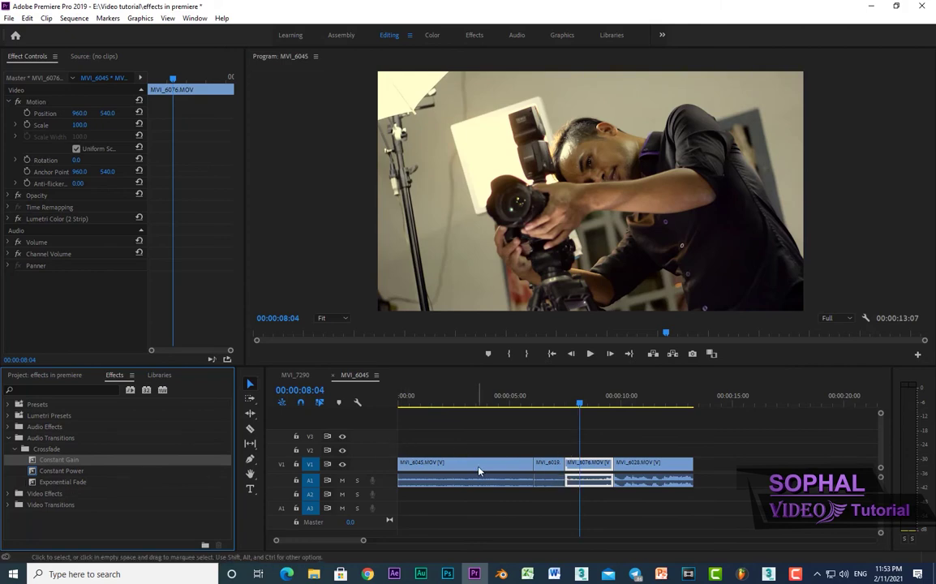
Collapse Audio Transitions and expand Video Effects > Adjust to list Convolution Kernel through ProcAmp
left_click(8, 439)
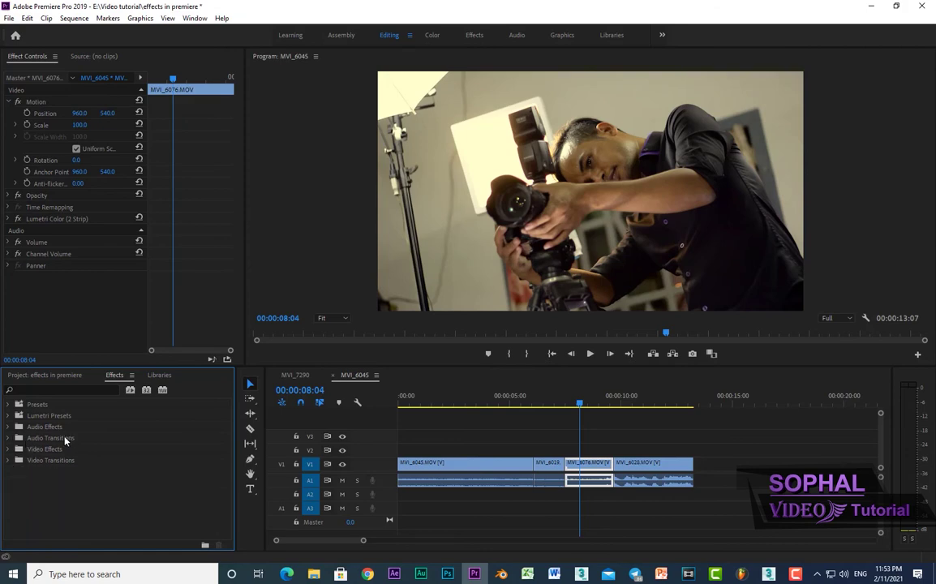
left_click(44, 450)
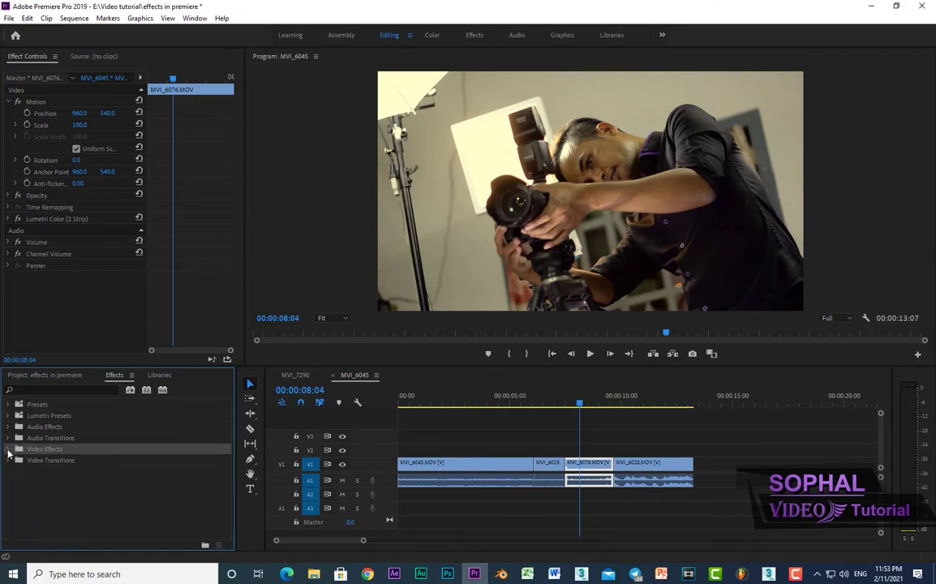
left_click(8, 451)
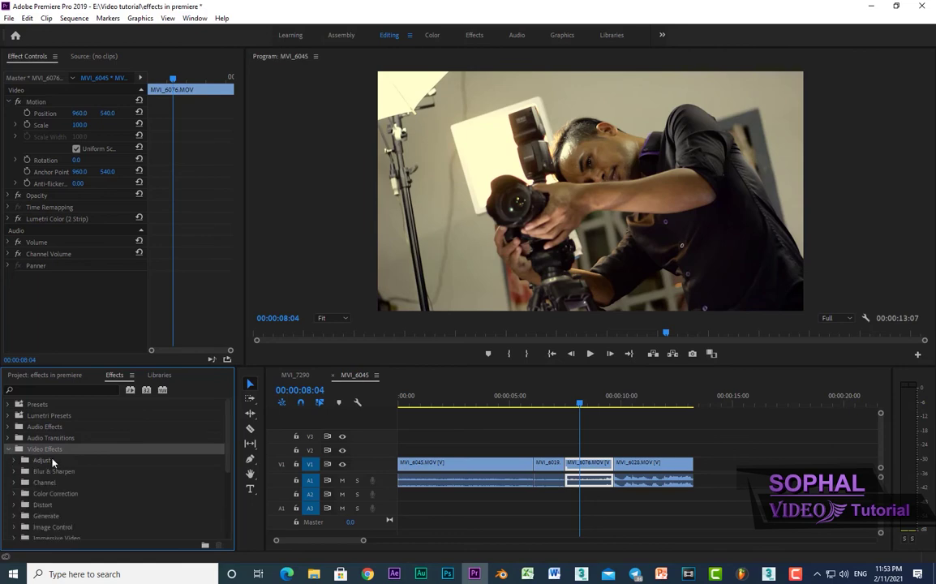
left_click(44, 461)
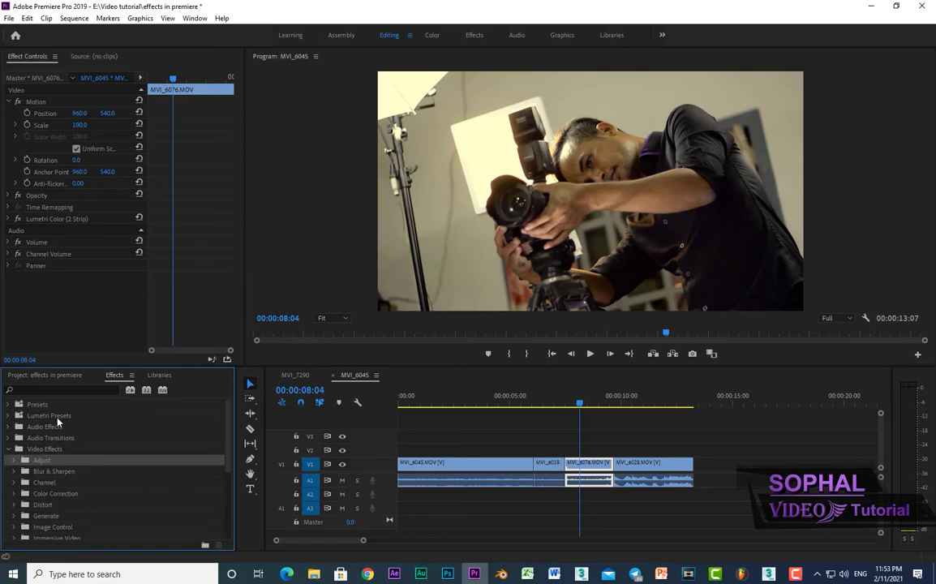
left_click(14, 461)
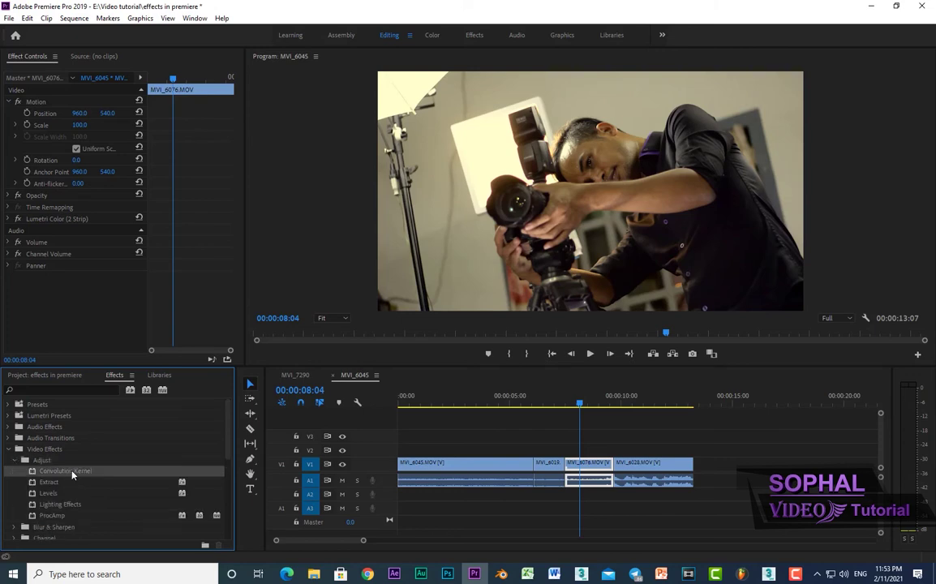
Apply Convolution Kernel to MVI_6076 and turn off its Lumetri Color effect
left_click_drag(66, 471, 589, 466)
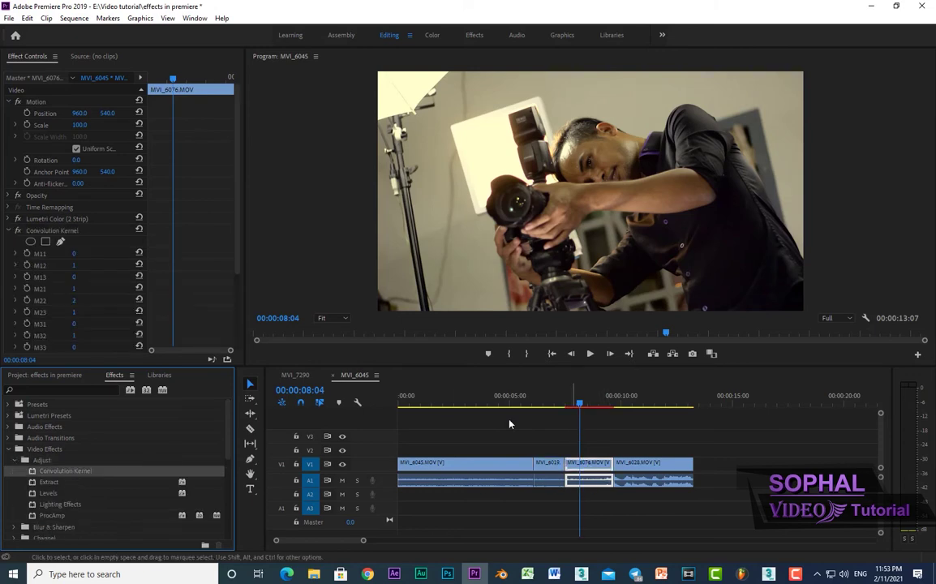
left_click(33, 219)
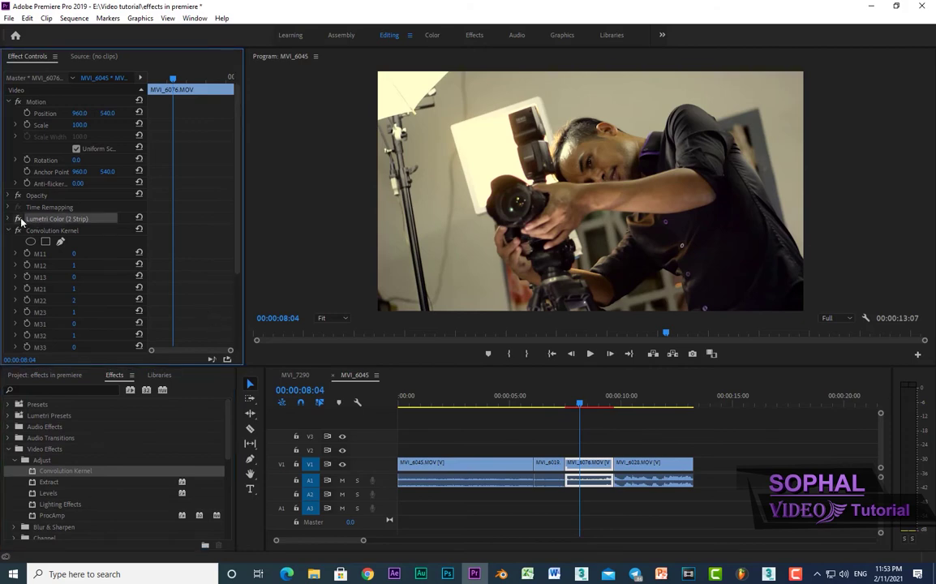
left_click(18, 220)
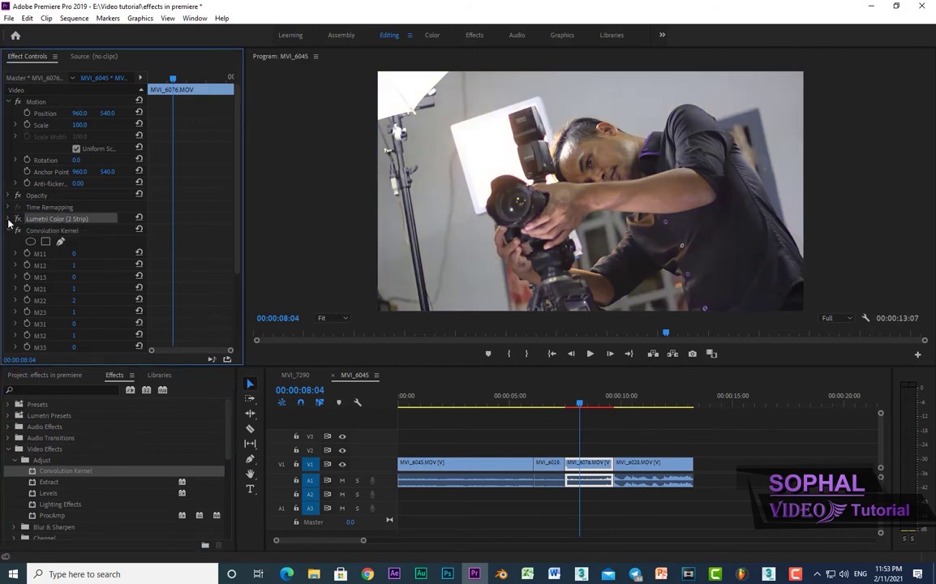
left_click(10, 219)
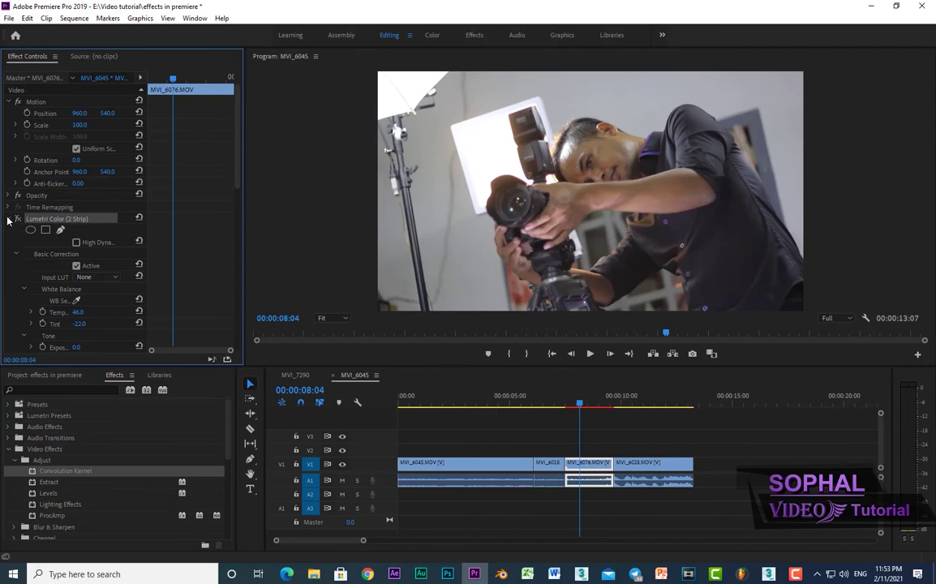
left_click(11, 219)
Set the Convolution Kernel matrix to M11 1, M12 2 and M33 -2
left_click(74, 254)
type("-10")
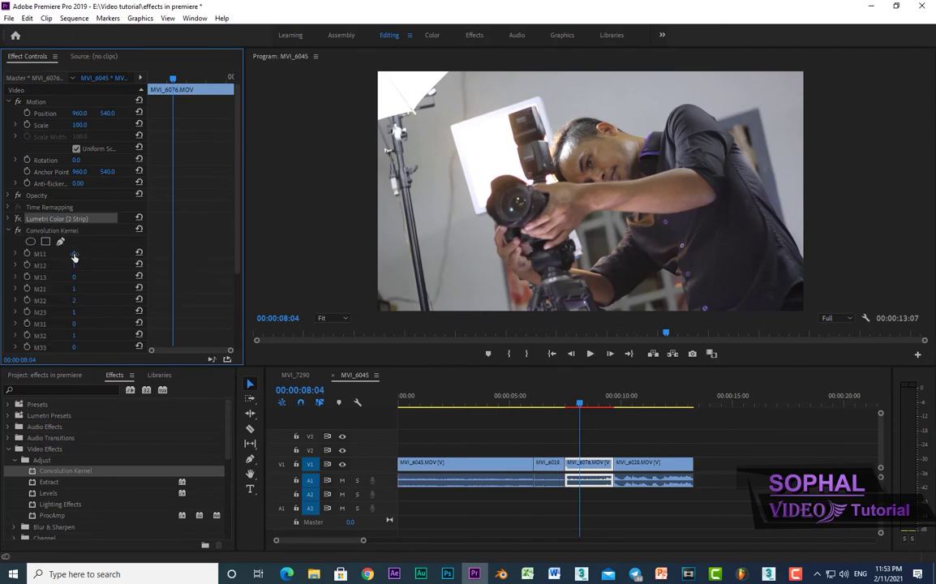
key("Return")
mouse_move(77, 254)
left_mouse_down()
mouse_move(66, 254)
mouse_move(77, 254)
left_mouse_up()
left_click(77, 254)
key("Return")
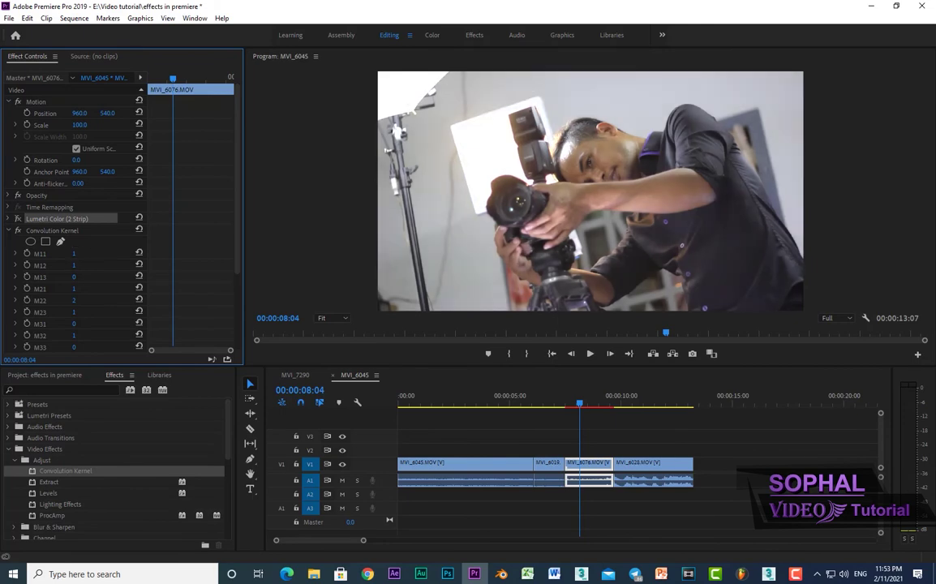
left_click(75, 266)
type("2")
key("Return")
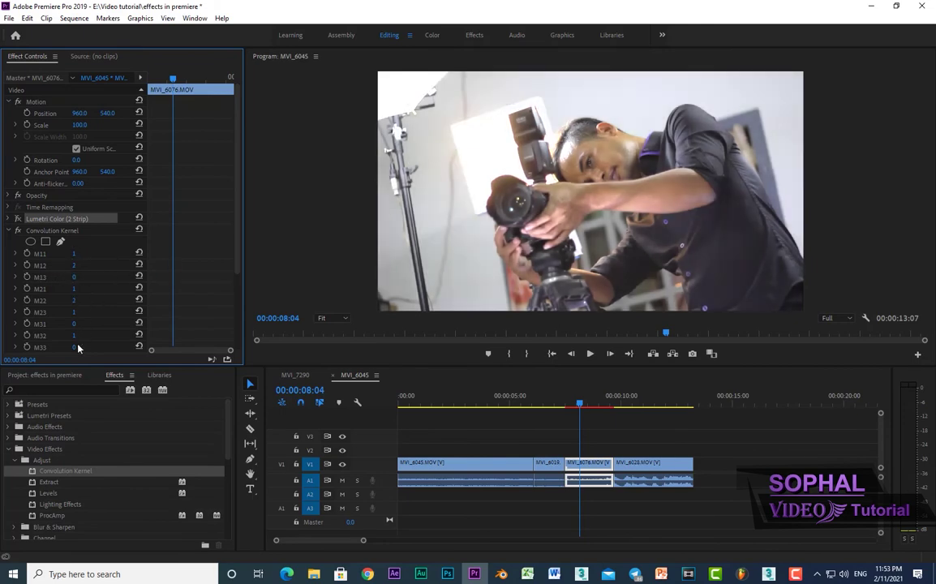
left_click(76, 348)
type("-2")
key("Return")
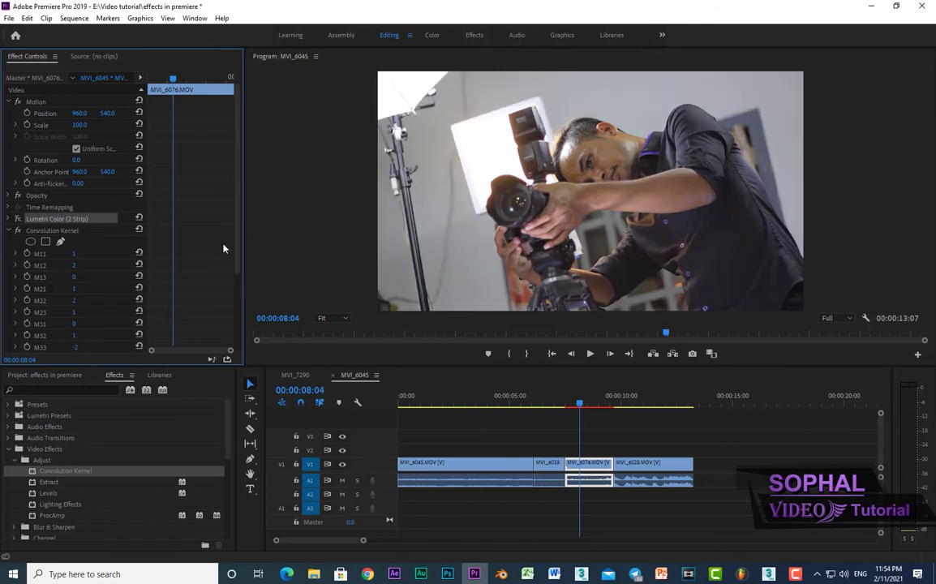
Delete Convolution Kernel from the clip
scroll(215, 209, "down", 3)
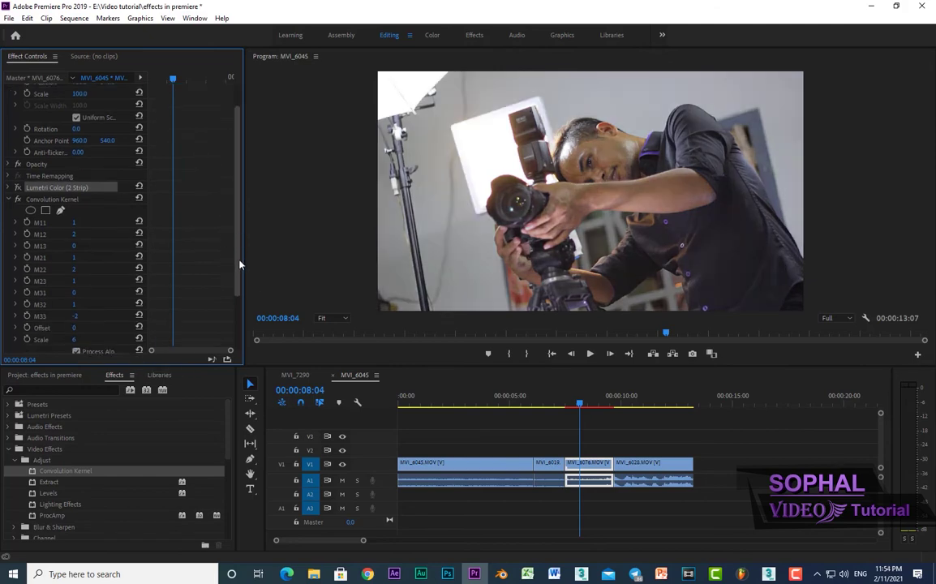
left_click(65, 192)
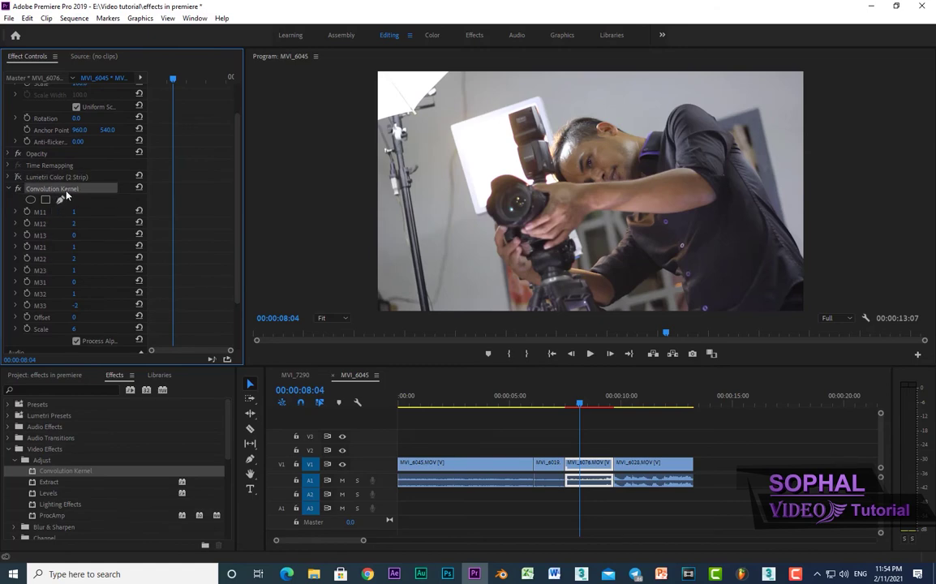
key("Delete")
Try Extract and then Levels on MVI_6076, deleting each
left_click_drag(62, 482, 108, 324)
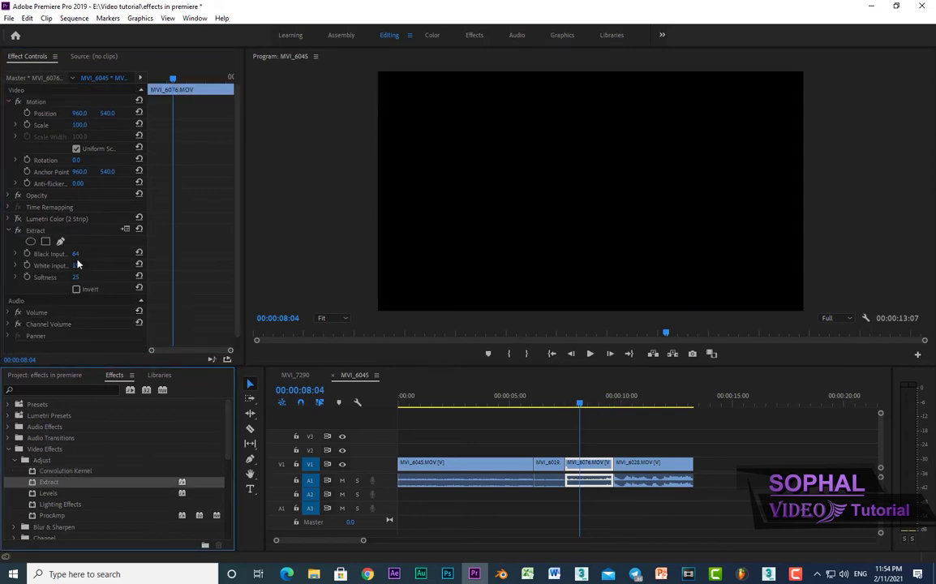
left_click(36, 230)
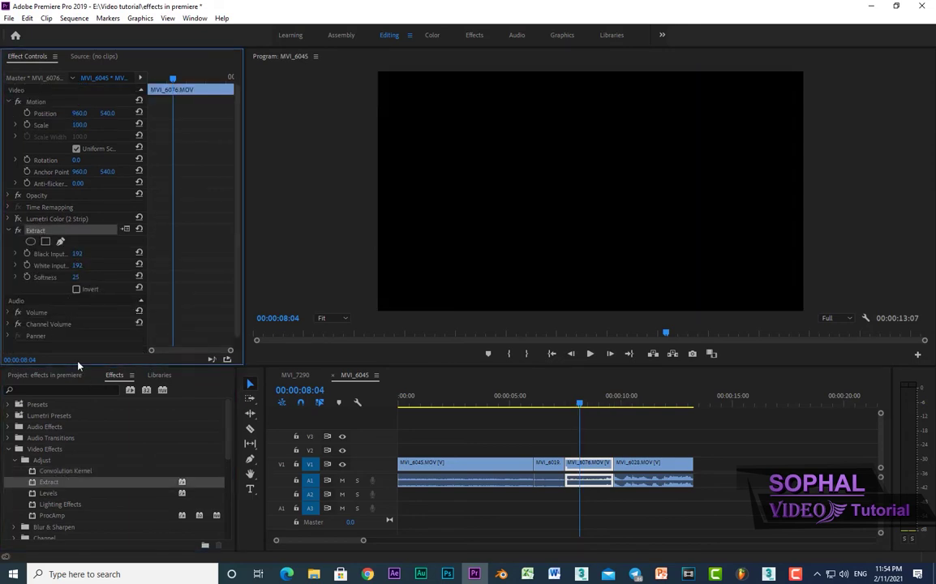
key("Delete")
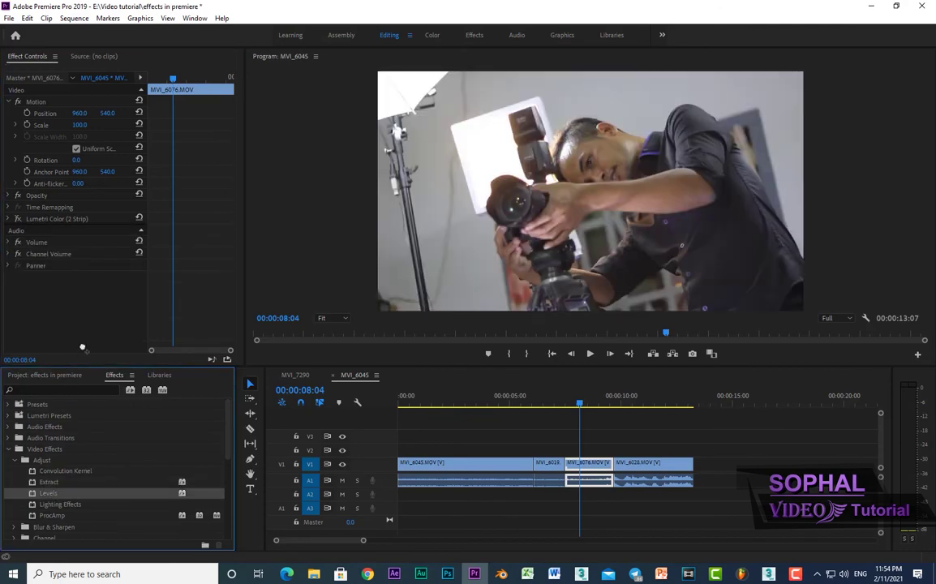
mouse_move(49, 493)
left_mouse_down()
mouse_move(78, 244)
mouse_move(65, 265)
left_mouse_up()
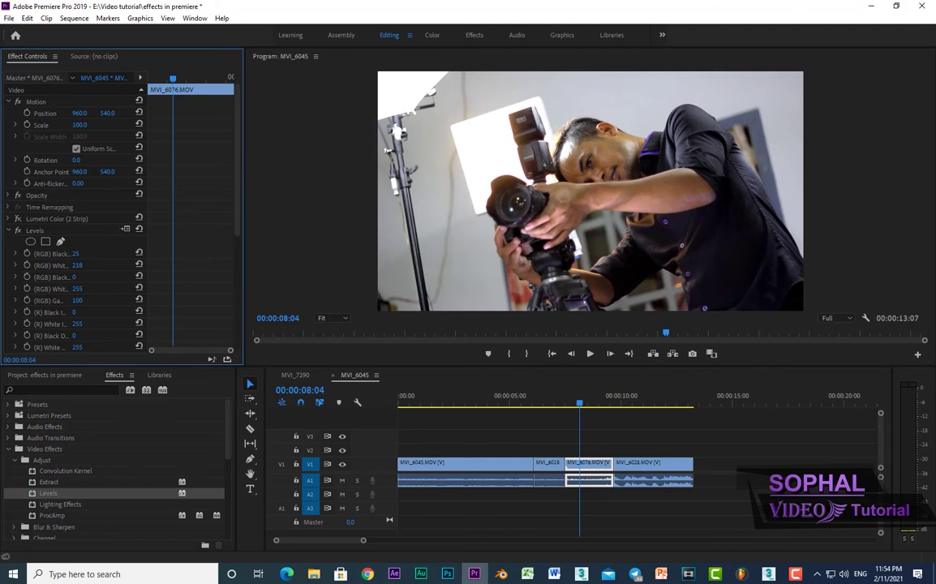
left_click(35, 230)
key("Delete")
Apply Lighting Effects with ambience intensity 85, then delete it
scroll(57, 440, "down", 1)
mouse_move(60, 471)
left_mouse_down()
mouse_move(66, 328)
mouse_move(92, 281)
left_mouse_up()
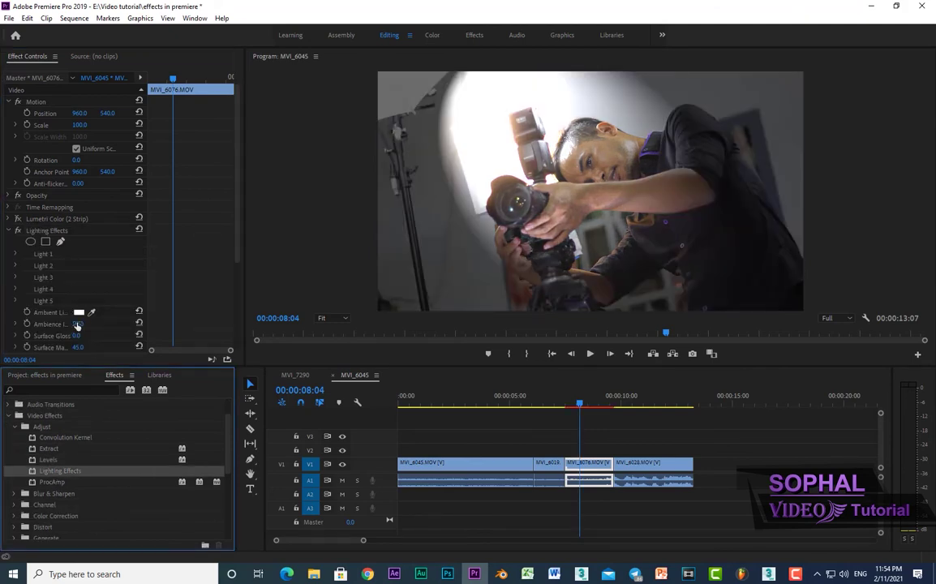
mouse_move(78, 324)
left_mouse_down()
mouse_move(131, 324)
mouse_move(98, 324)
left_mouse_up()
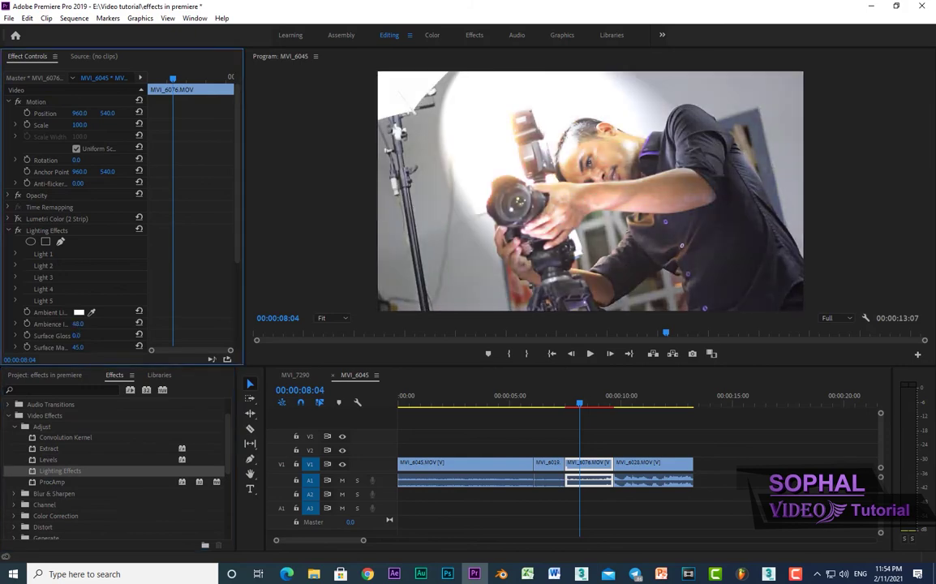
left_click(47, 231)
key("Delete")
Apply ProcAmp with slightly lower brightness and contrast 49, delete it, and show Blur & Sharpen
scroll(77, 468, "down", 2)
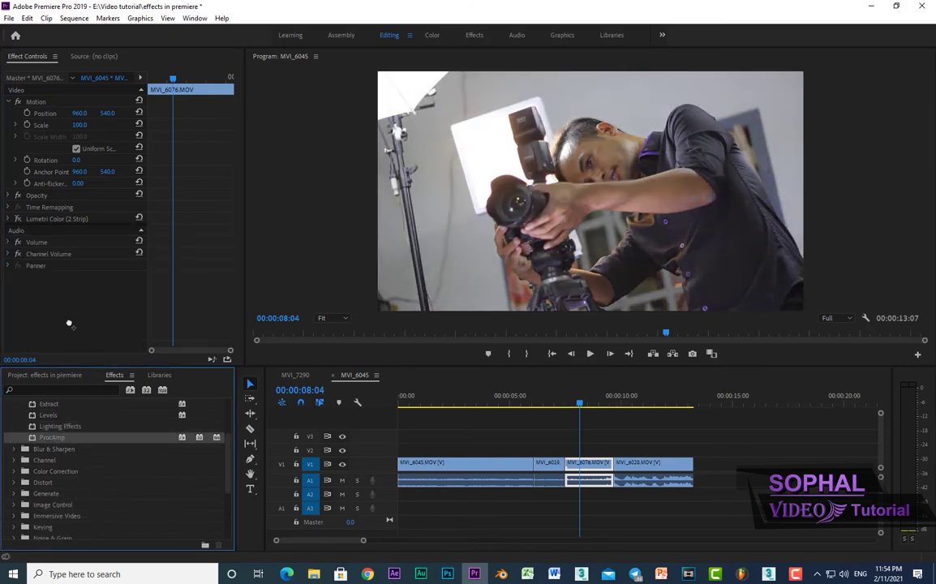
left_click_drag(69, 323, 56, 290)
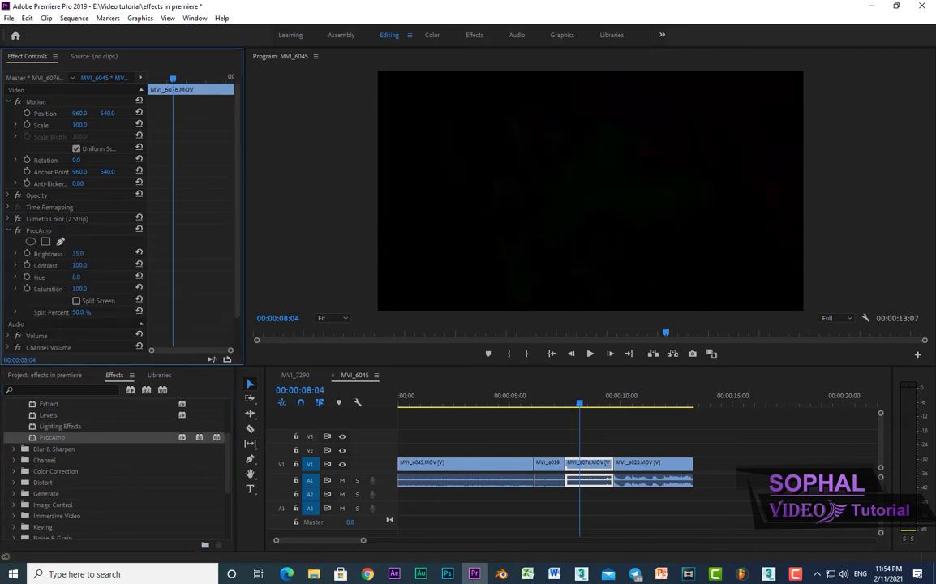
left_click_drag(92, 233, 76, 233)
mouse_move(77, 265)
left_mouse_down()
mouse_move(36, 265)
mouse_move(82, 286)
left_mouse_up()
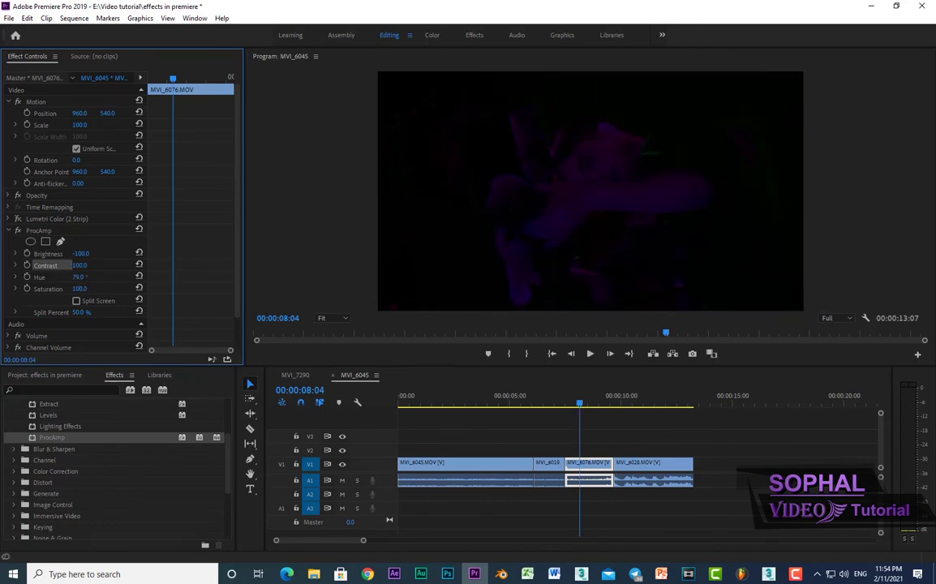
left_click(38, 230)
key("Delete")
left_click(55, 449)
Try Camera Blur with a reduced amount, then Channel Blur, undoing each
left_click(14, 449)
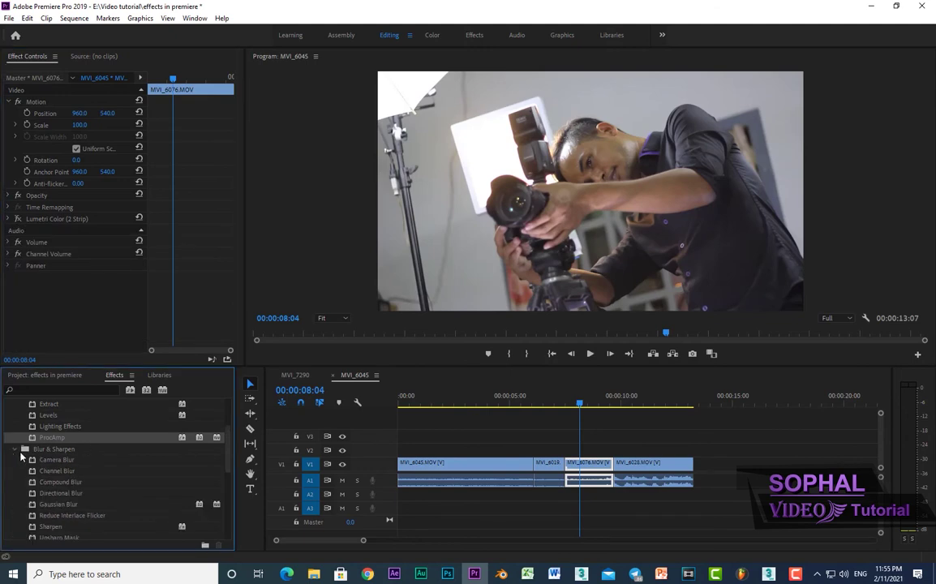
mouse_move(57, 460)
left_mouse_down()
mouse_move(77, 327)
mouse_move(66, 330)
left_mouse_up()
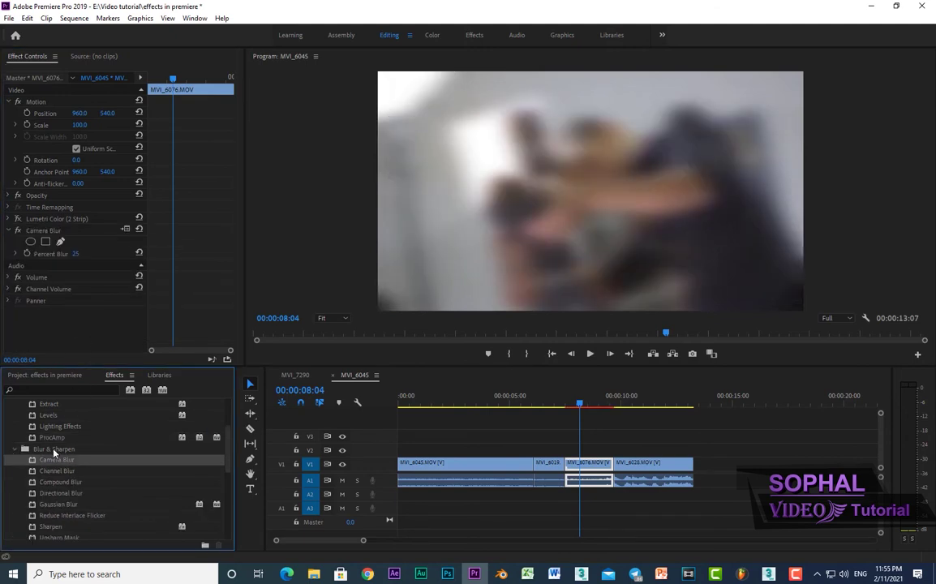
left_click_drag(75, 253, 61, 254)
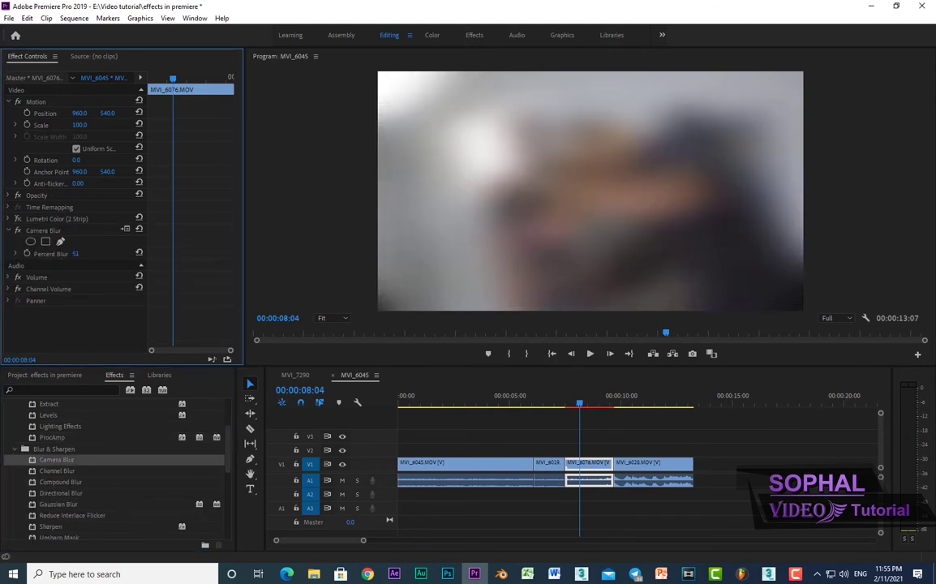
key("ctrl+z")
key("ctrl+z")
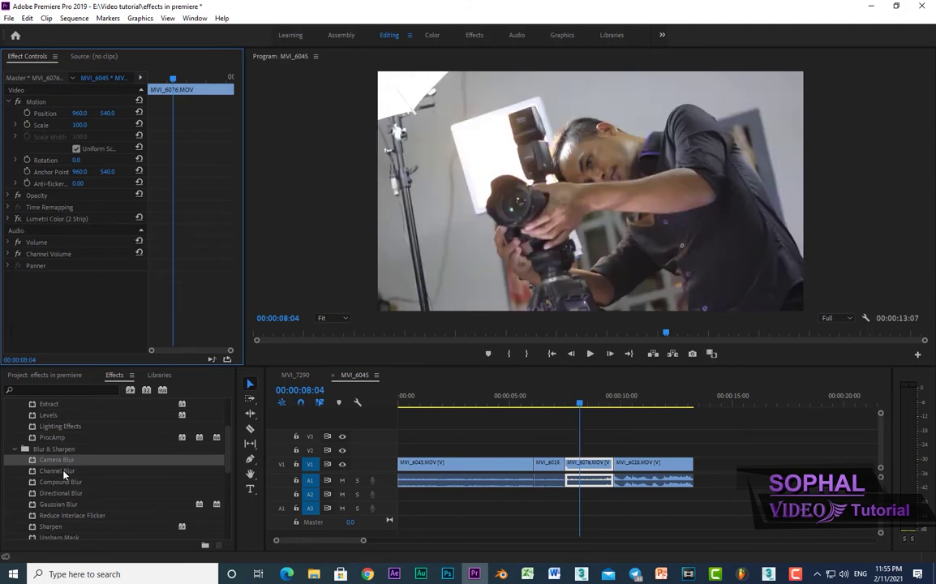
mouse_move(62, 477)
left_mouse_down()
mouse_move(72, 285)
mouse_move(103, 254)
mouse_move(86, 257)
left_mouse_up()
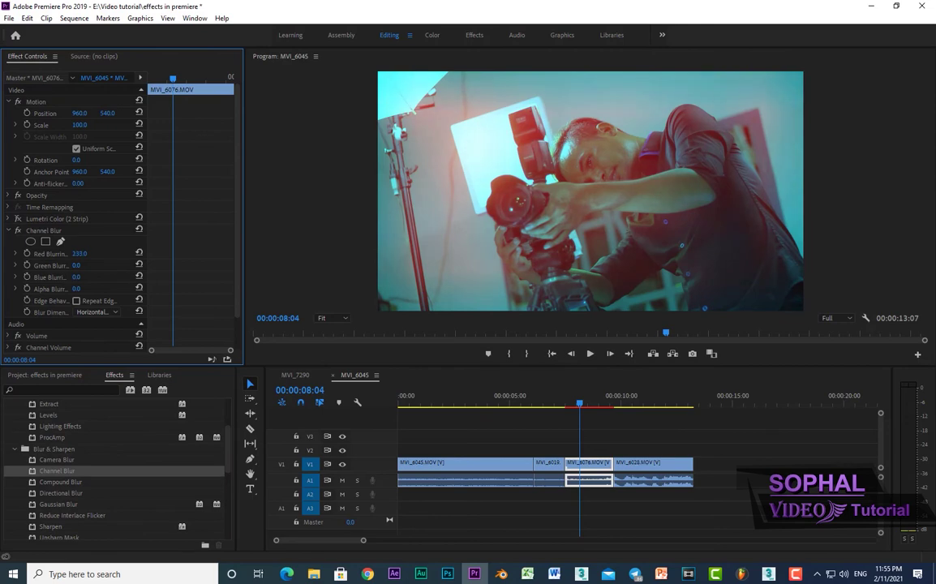
key("ctrl+z")
key("ctrl+z")
Apply Compound Blur with Maximum Blurriness 20, then delete it
scroll(70, 464, "down", 2)
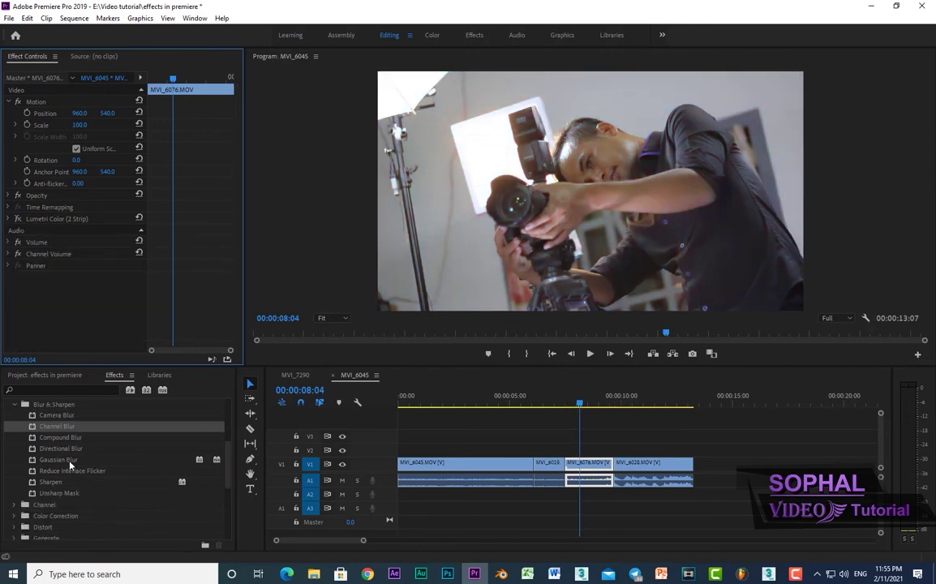
left_click_drag(66, 442, 83, 306)
mouse_move(78, 266)
left_mouse_down()
mouse_move(48, 265)
mouse_move(102, 265)
left_mouse_up()
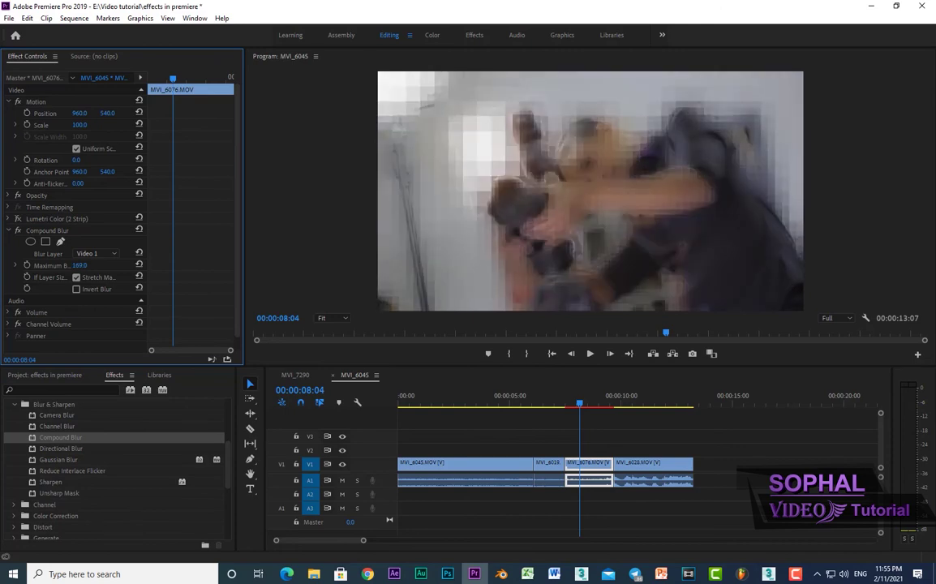
left_click_drag(102, 373, 82, 478)
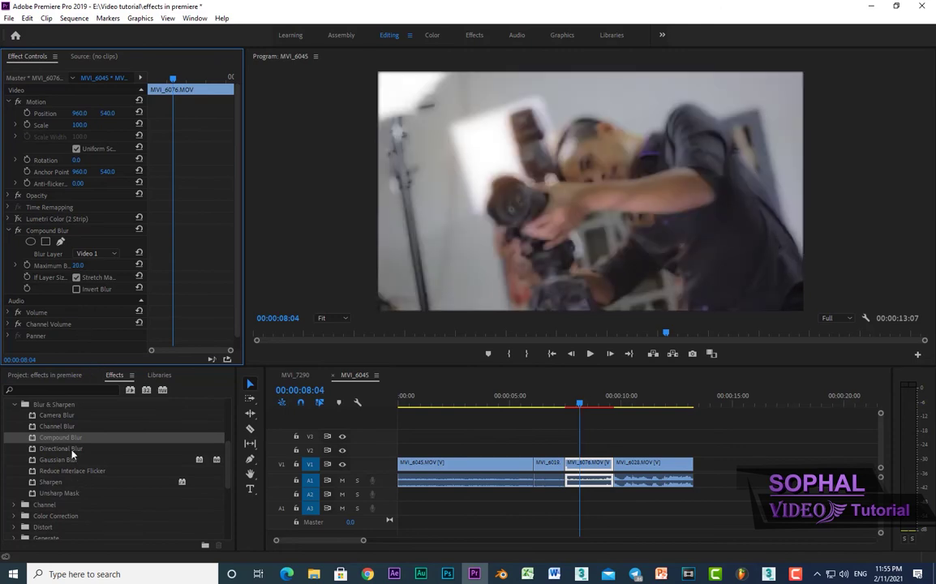
key("Delete")
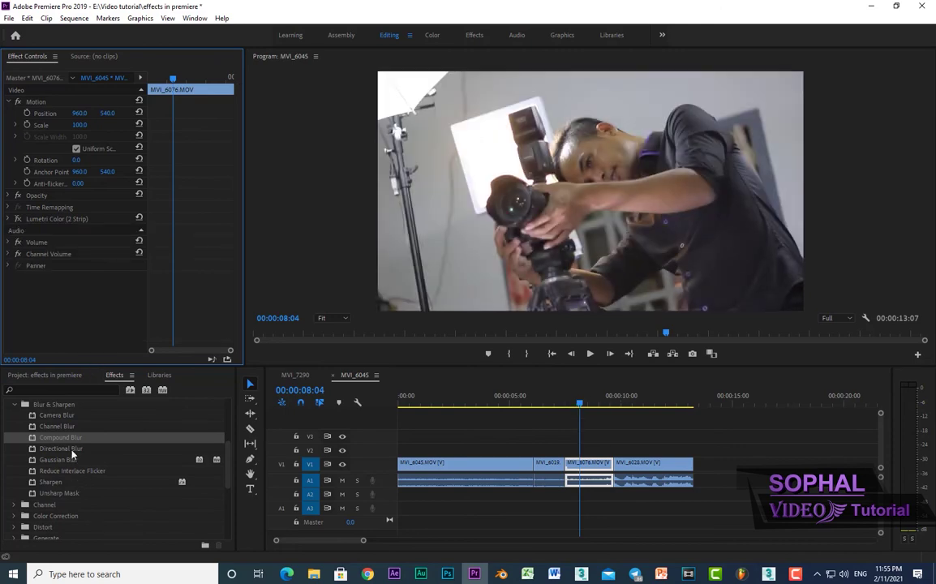
Try Directional Blur at 136° with Blur Length 0, then remove it and Gaussian Blur
left_click_drag(72, 451, 101, 304)
mouse_move(75, 253)
left_mouse_down()
mouse_move(130, 265)
mouse_move(69, 265)
left_mouse_up()
mouse_move(96, 461)
left_mouse_down()
mouse_move(70, 462)
mouse_move(79, 268)
mouse_move(69, 254)
left_mouse_up()
key("Delete")
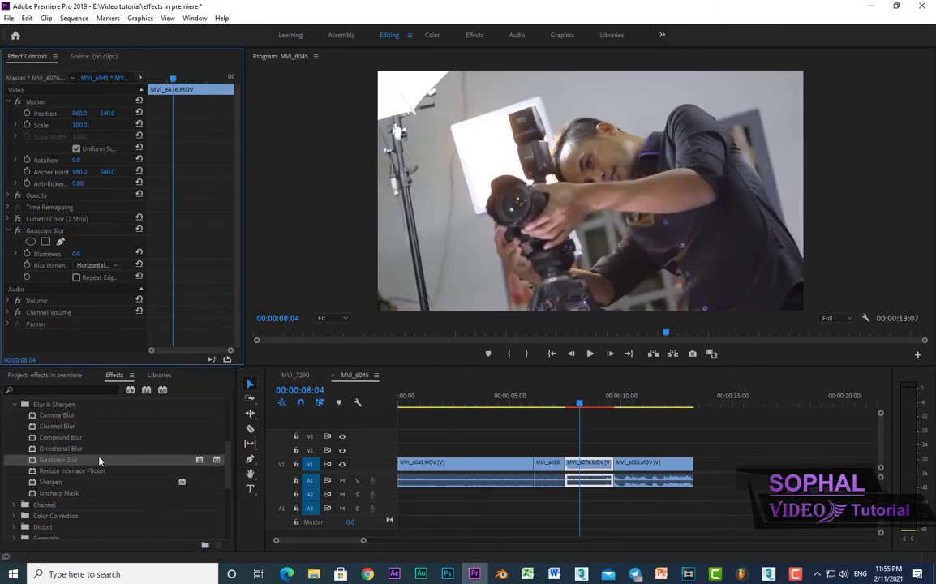
key("Delete")
scroll(103, 479, "down", 3)
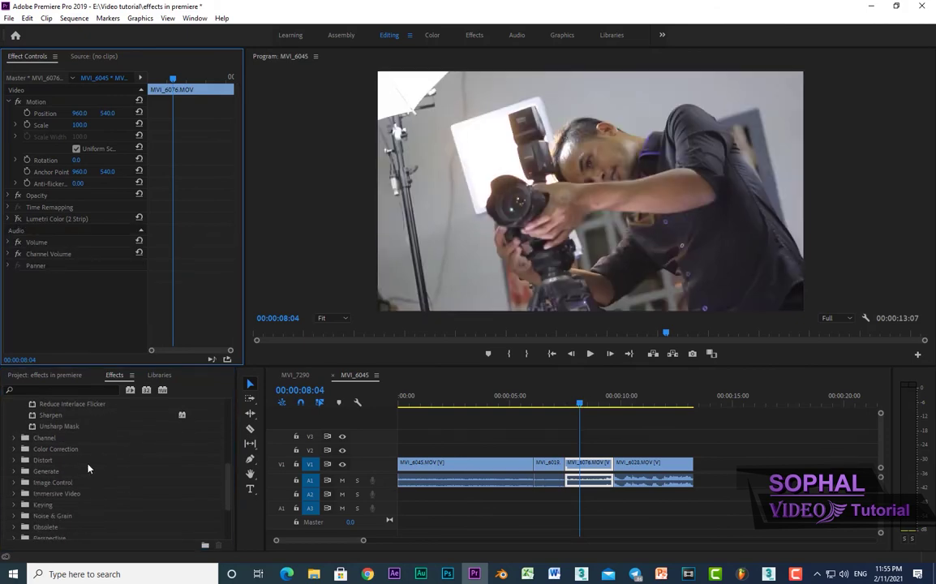
Apply Channel > Arithmetic to MVI_6076, then undo it
scroll(76, 415, "up", 2)
left_click(16, 471)
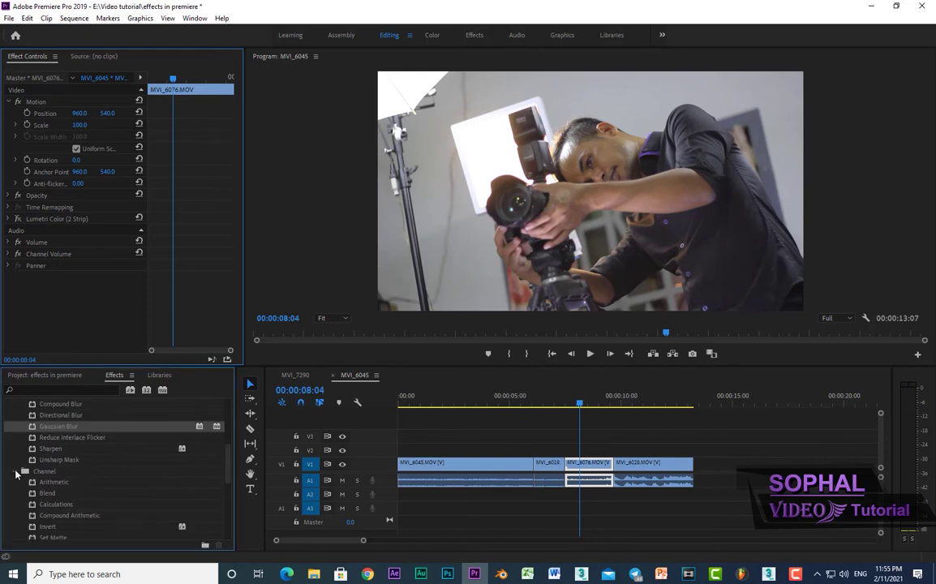
left_click_drag(53, 483, 81, 282)
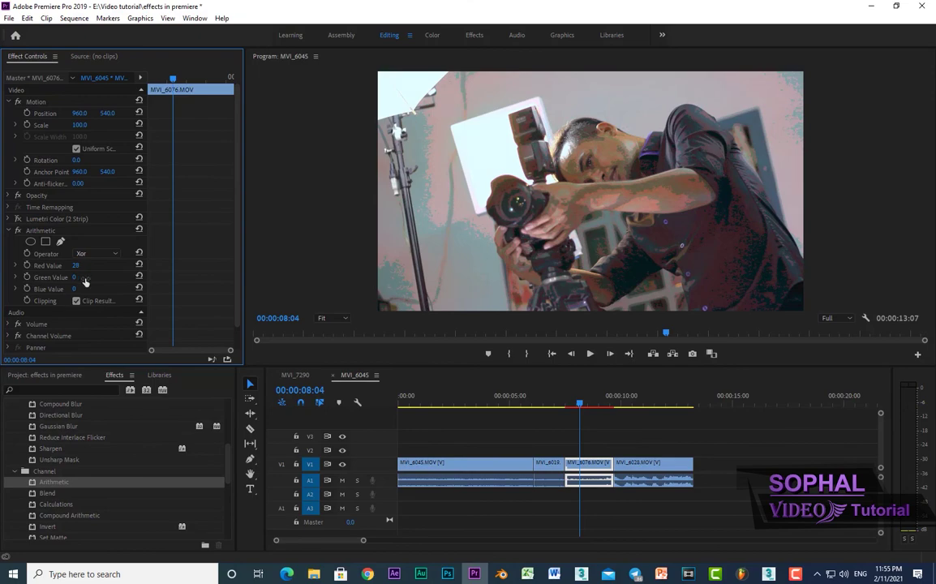
key("ctrl+z")
scroll(61, 409, "up", 5)
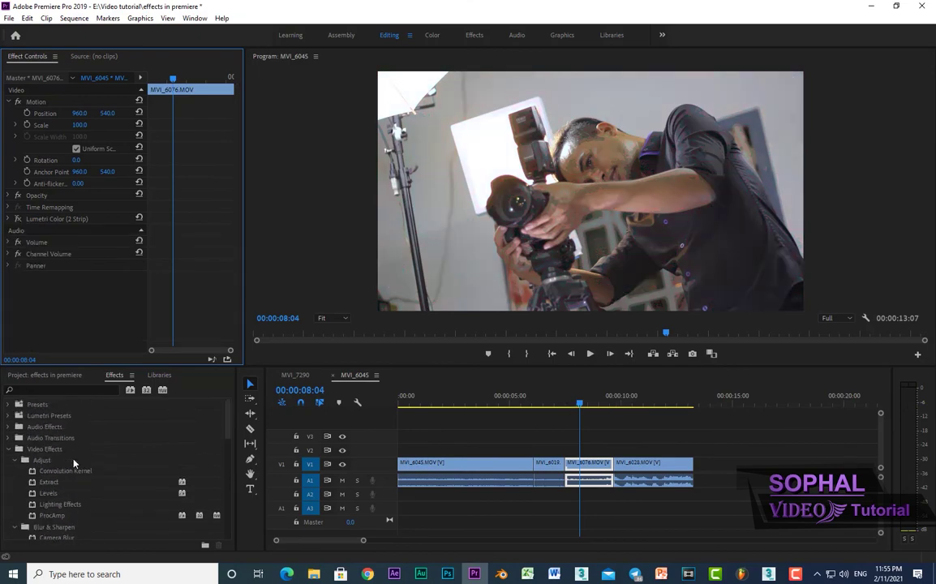
Collapse Video Effects, expand Video Transitions, and move the playhead to 00:00:08:00
left_click(9, 448)
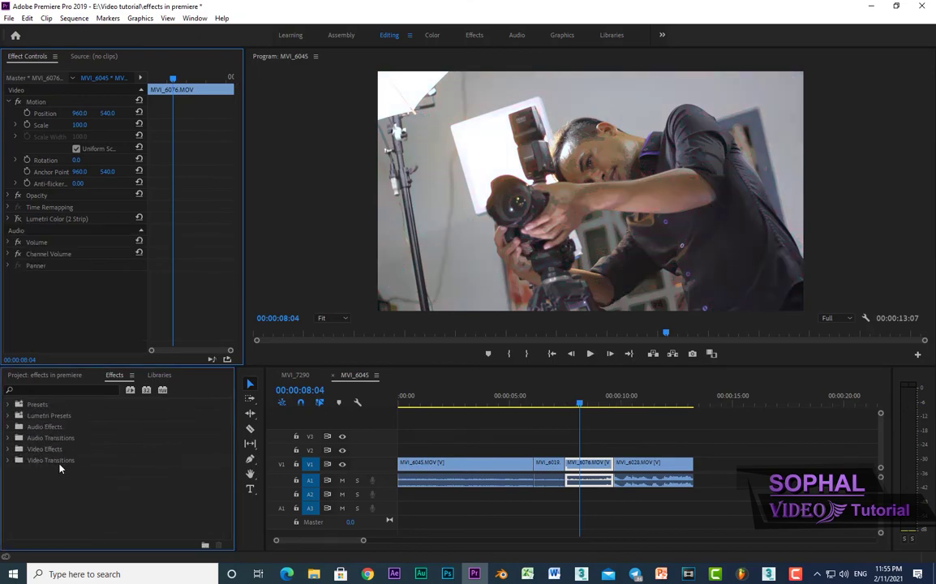
left_click(9, 461)
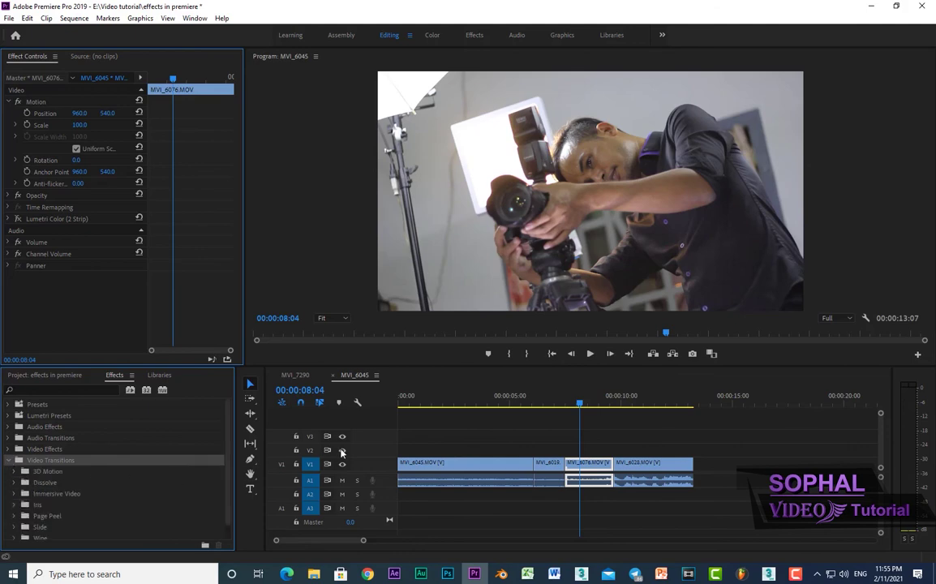
left_click_drag(570, 398, 568, 403)
Place 3D Motion > Cube Spin on the edit point before MVI_6076 and preview it
left_click(35, 471)
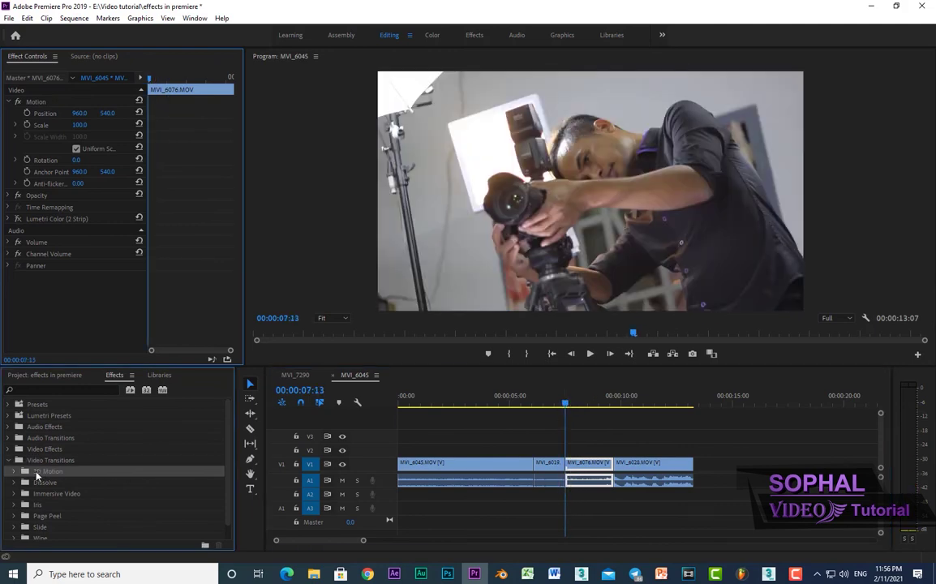
left_click(13, 474)
left_click_drag(53, 482, 567, 464)
left_click(554, 402)
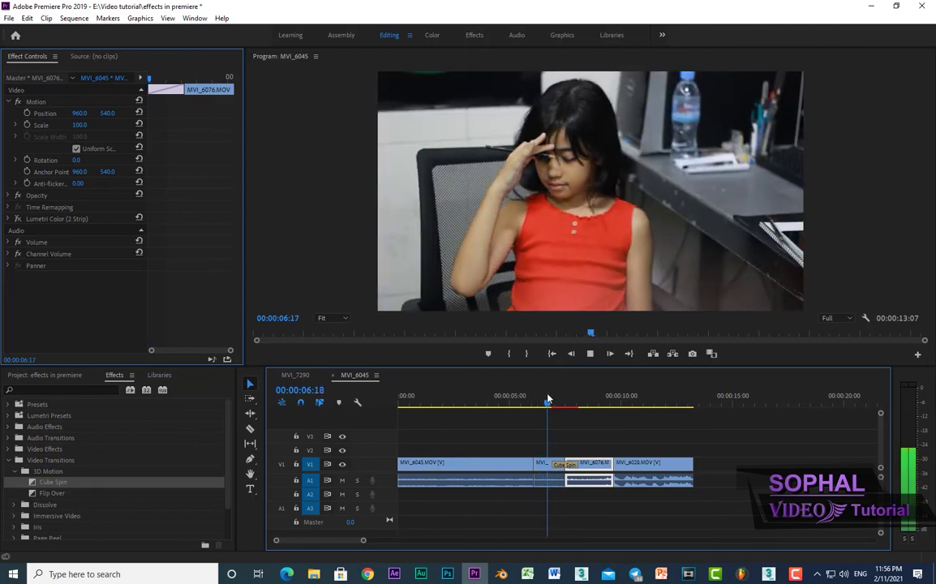
key("space")
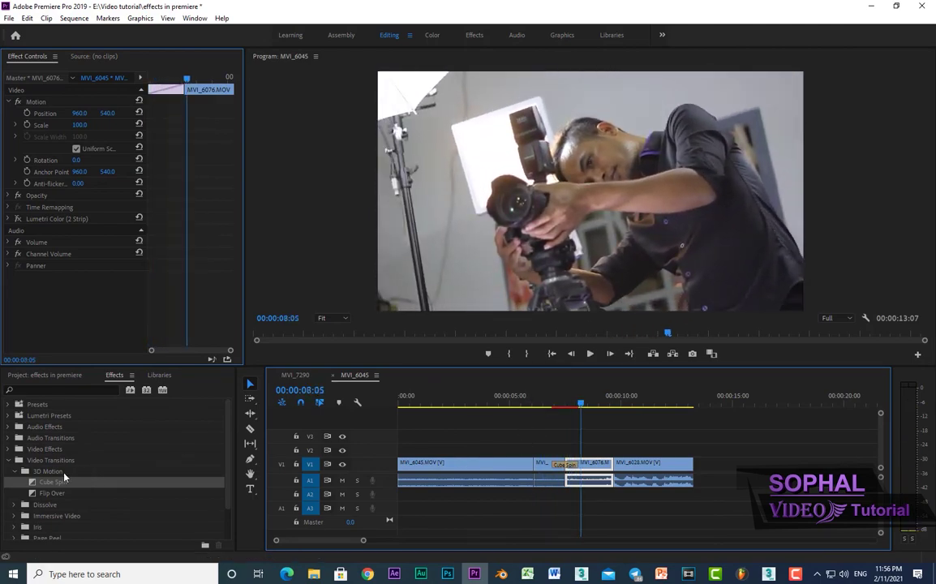
Place Flip Over on the same edit point, preview it, then undo it
left_click_drag(52, 493, 568, 470)
left_click_drag(578, 402, 547, 403)
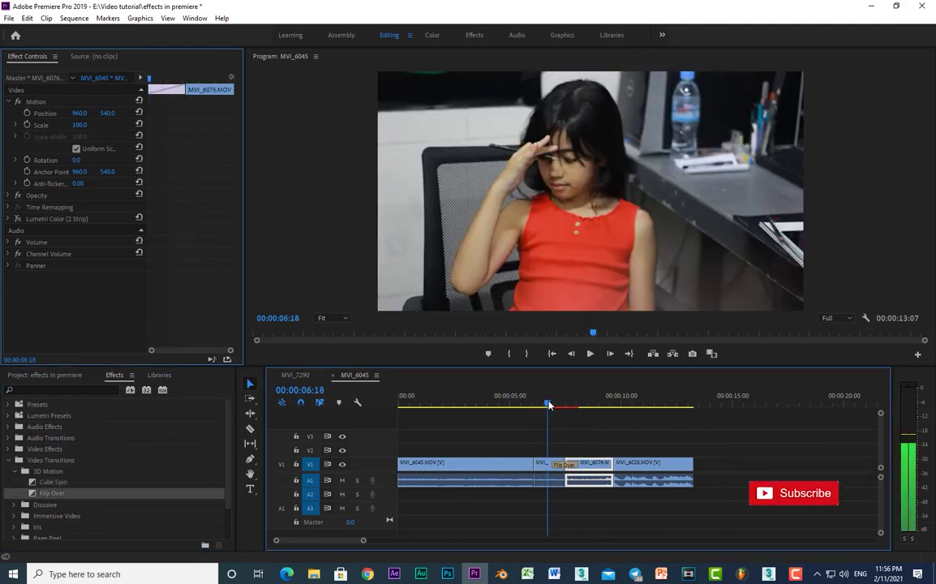
key("space")
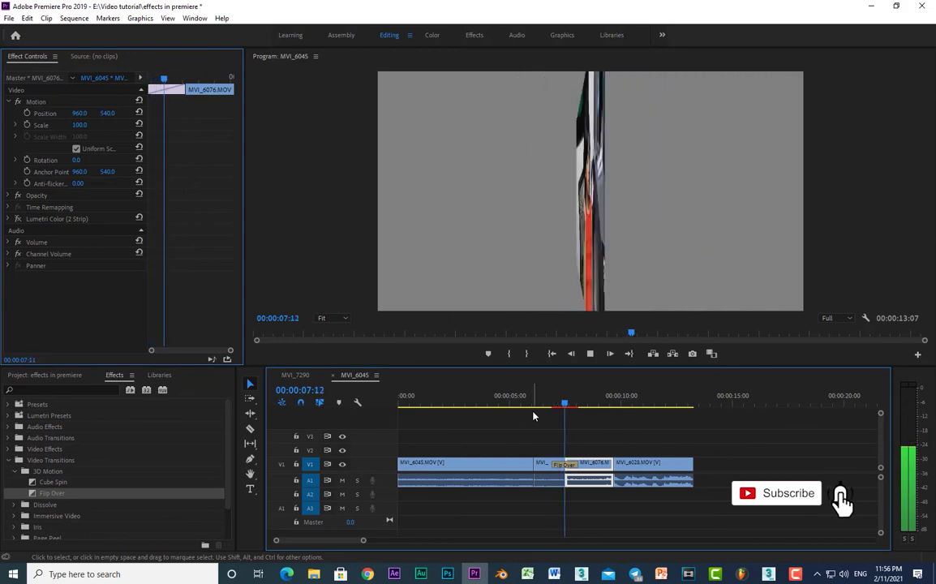
key("space")
key("ctrl+z")
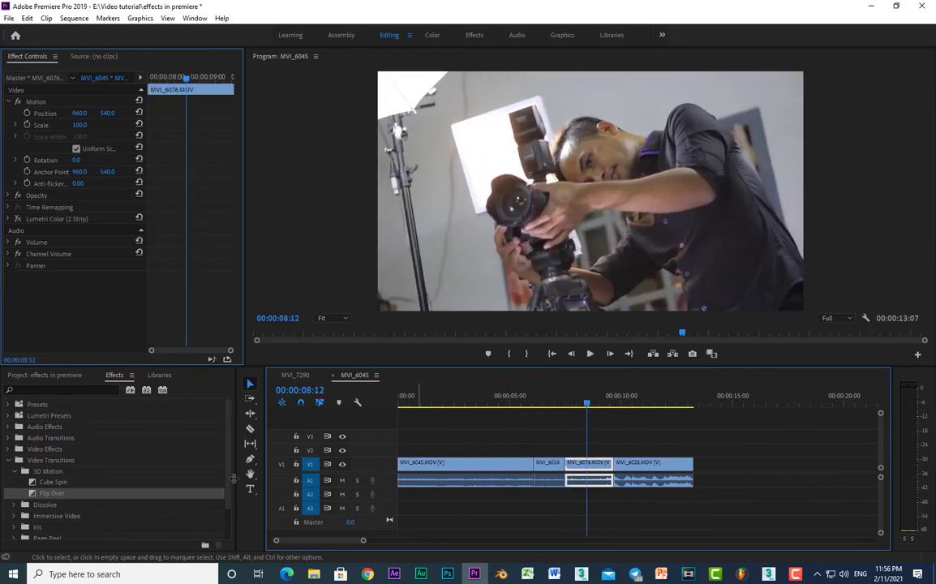
Place Additive Dissolve on the cut before MVI_6076 and preview it from 00:00:06:23
left_click(13, 505)
scroll(73, 503, "down", 1)
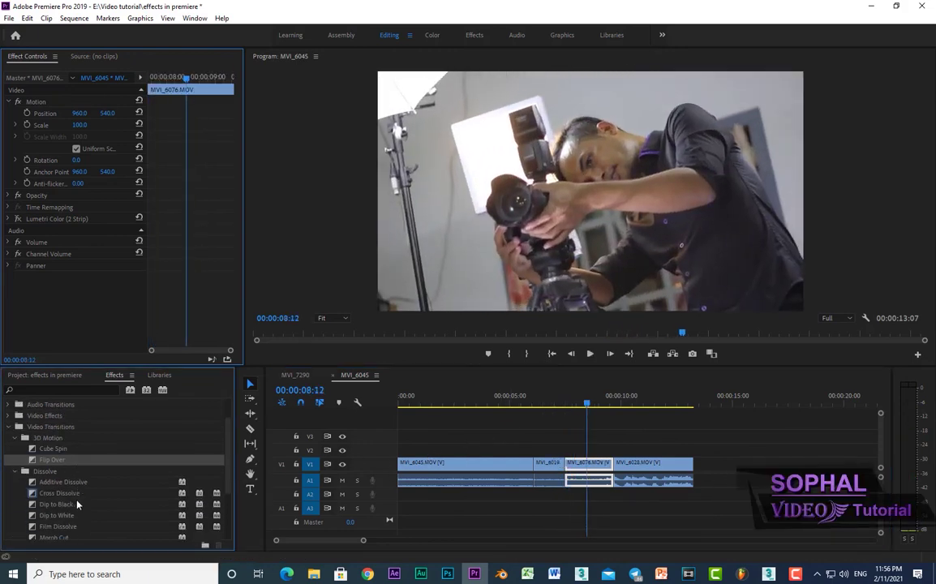
left_click_drag(65, 484, 565, 464)
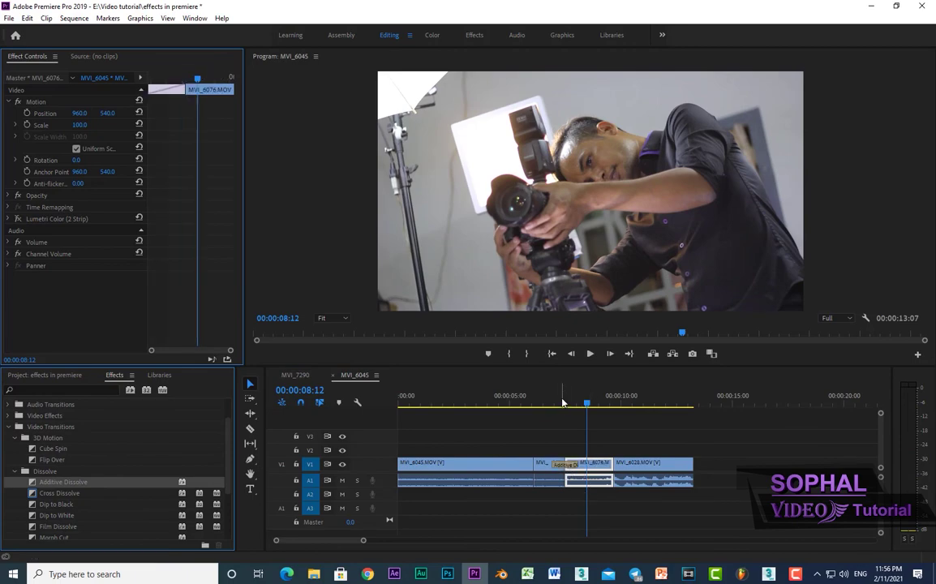
left_click(554, 398)
key("space")
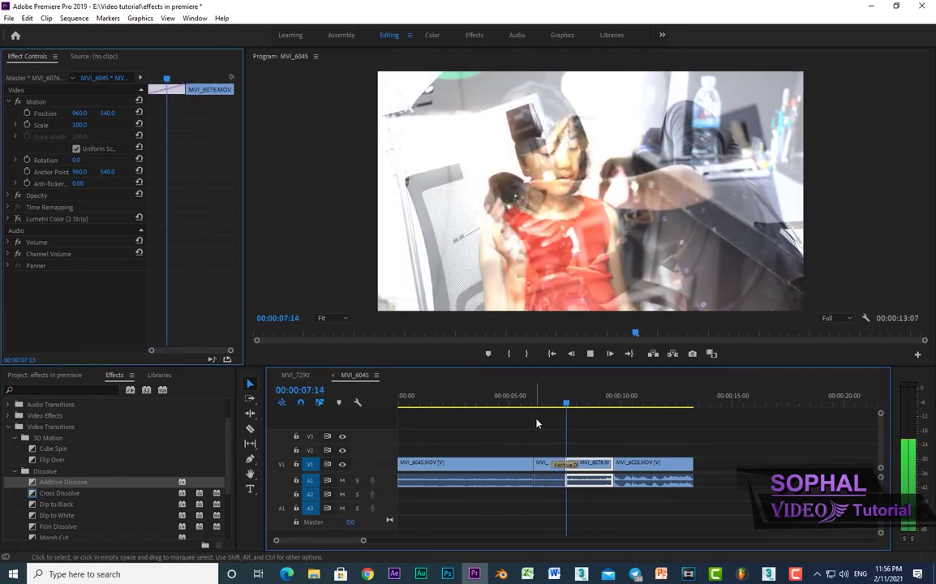
key("space")
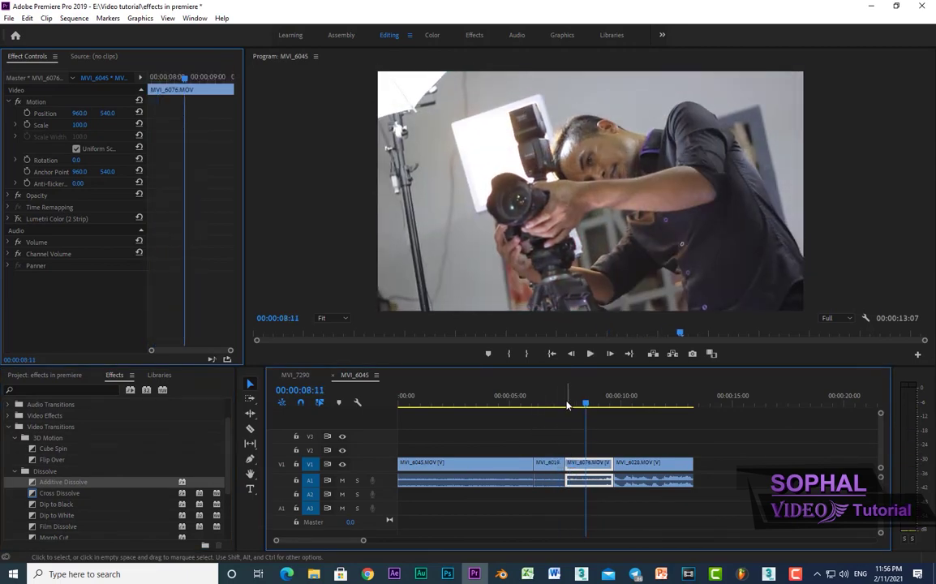
left_click(559, 399)
Replace it with Immersive Video > VR Chroma Leaks and preview from 00:00:06:12
scroll(78, 505, "down", 4)
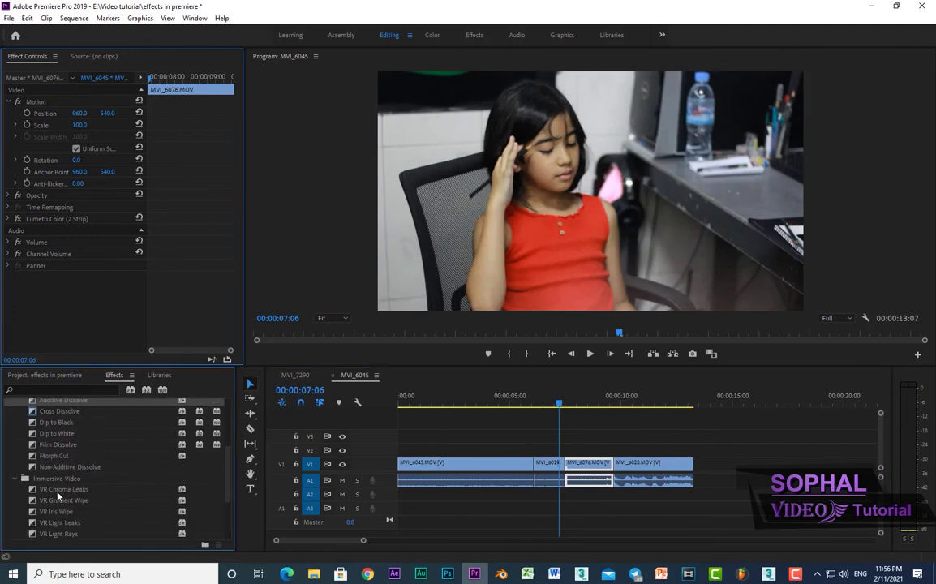
left_click(16, 479)
mouse_move(70, 490)
left_mouse_down()
mouse_move(599, 468)
mouse_move(566, 464)
left_mouse_up()
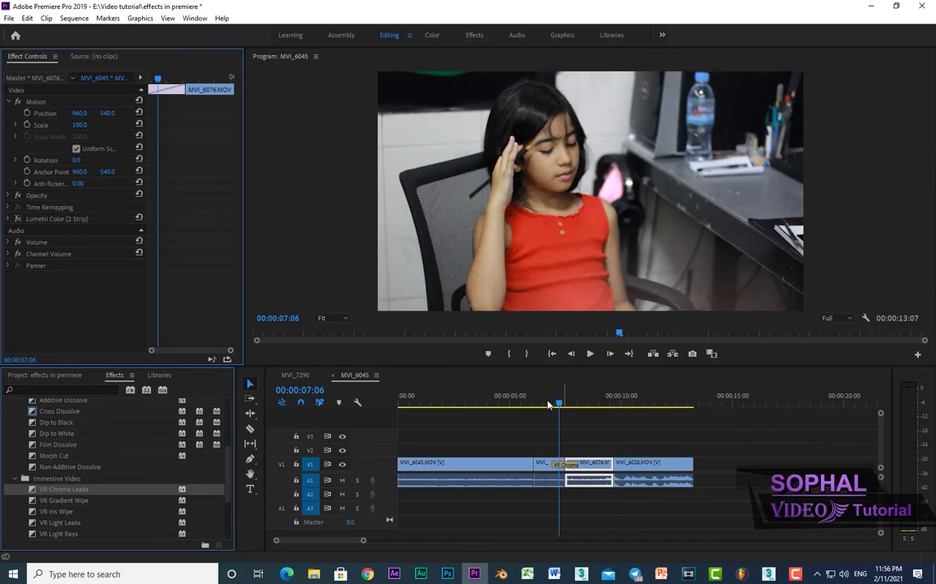
left_click_drag(552, 404, 546, 404)
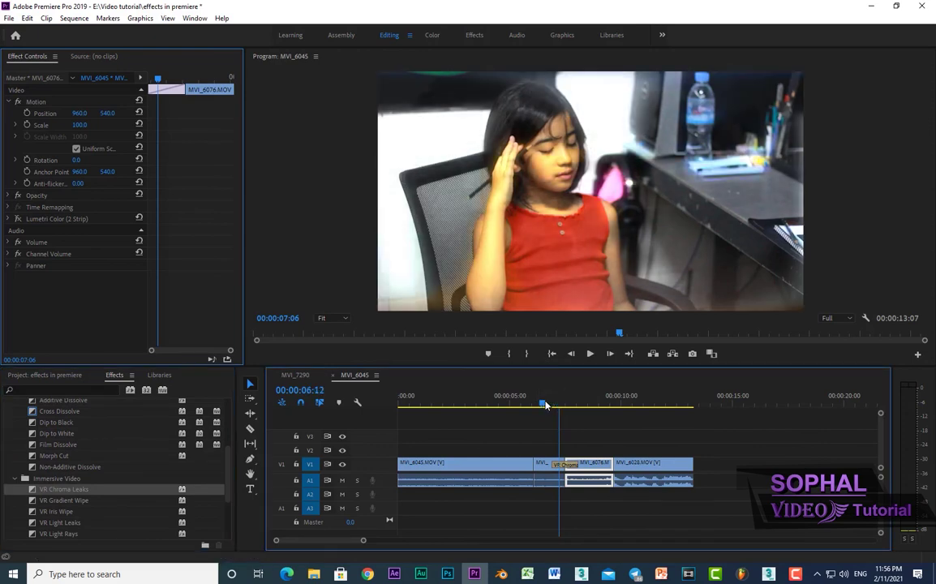
key("space")
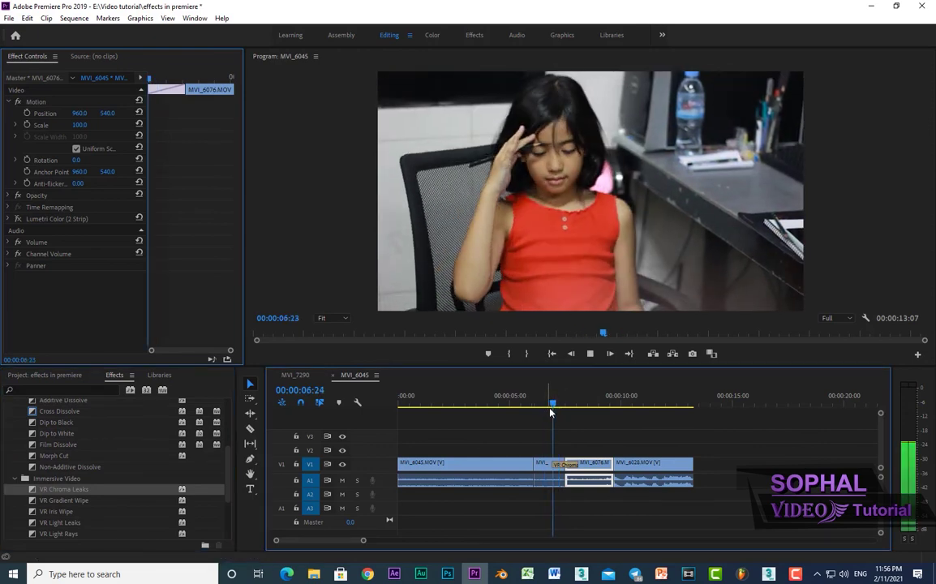
key("space")
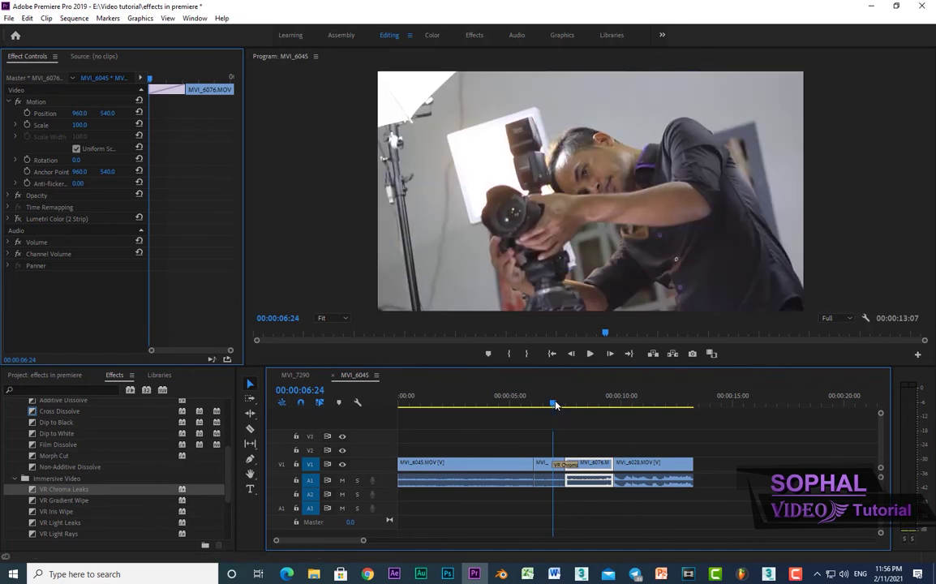
left_click(558, 404)
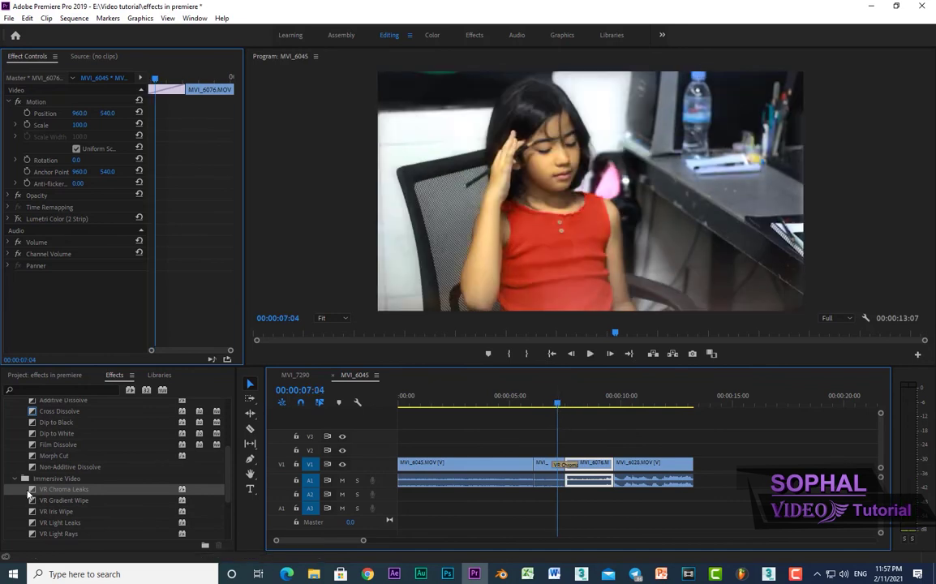
Put Iris Box on the cut before MVI_6076 and preview it
left_click(14, 480)
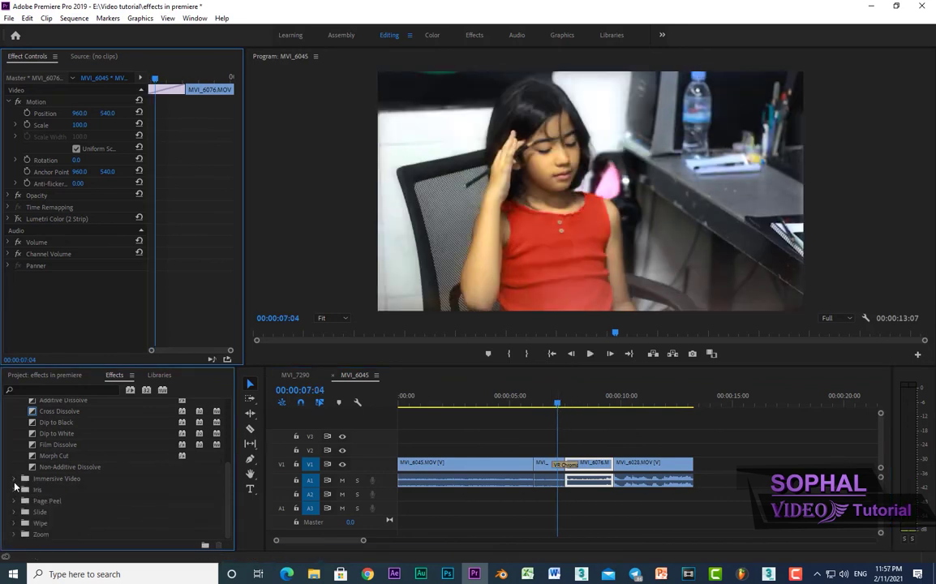
left_click(27, 490)
left_click(48, 503)
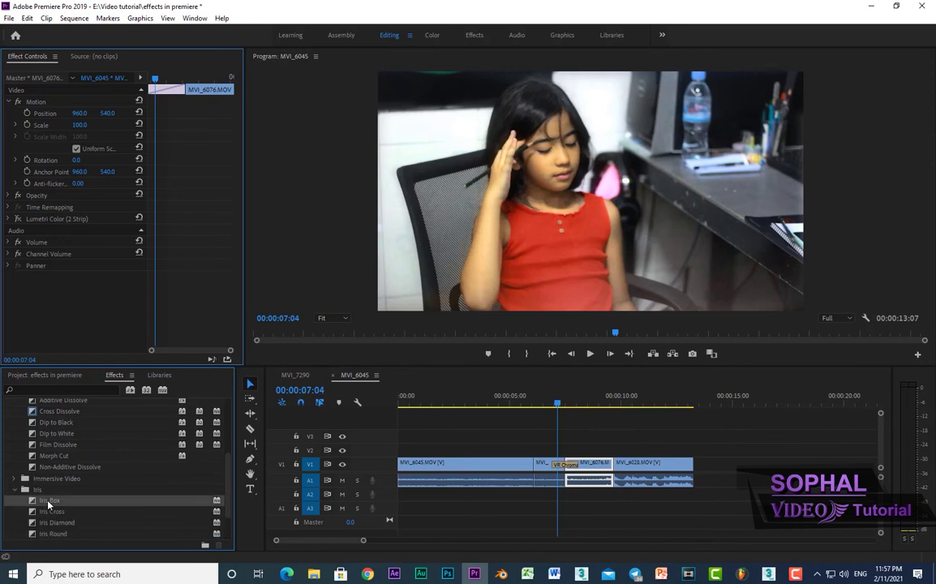
left_click_drag(40, 505, 565, 467)
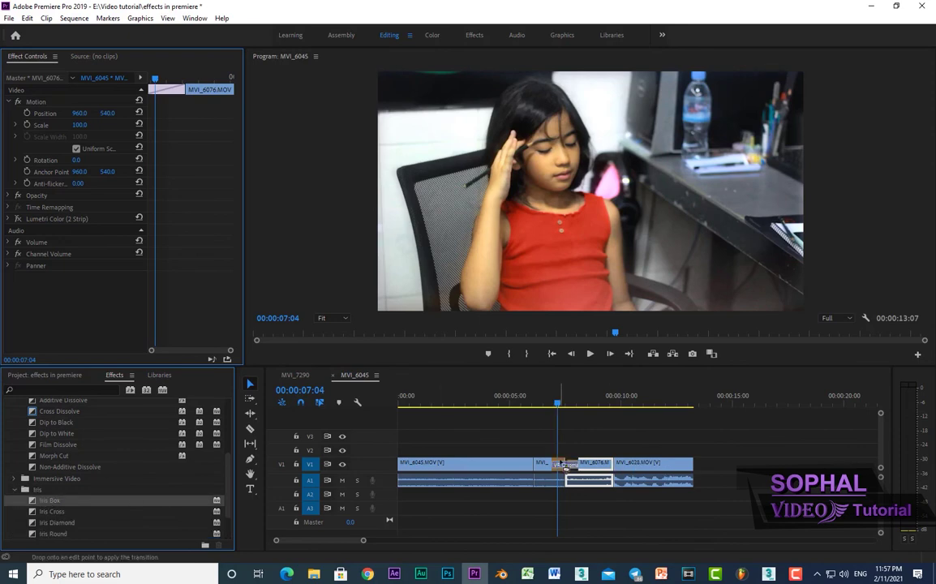
left_click(549, 399)
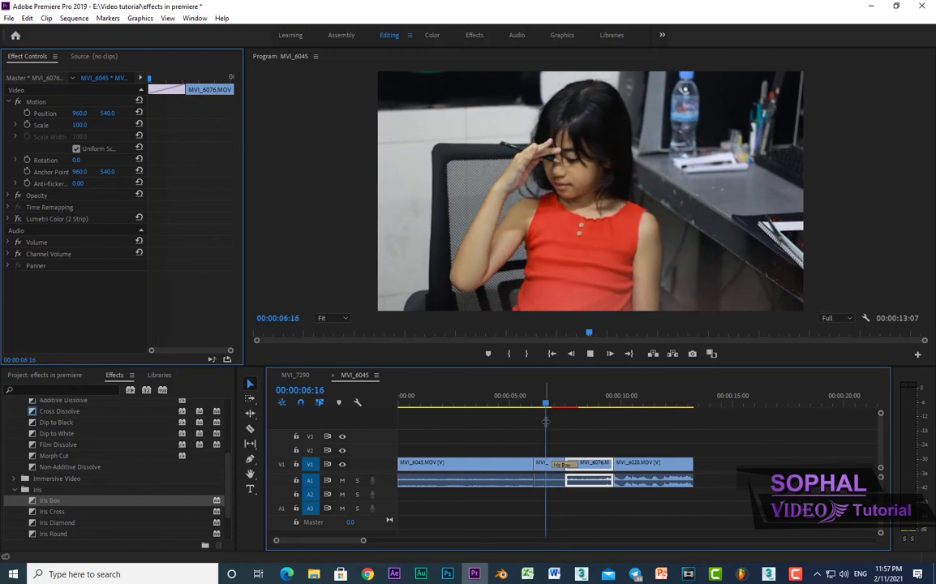
key("space")
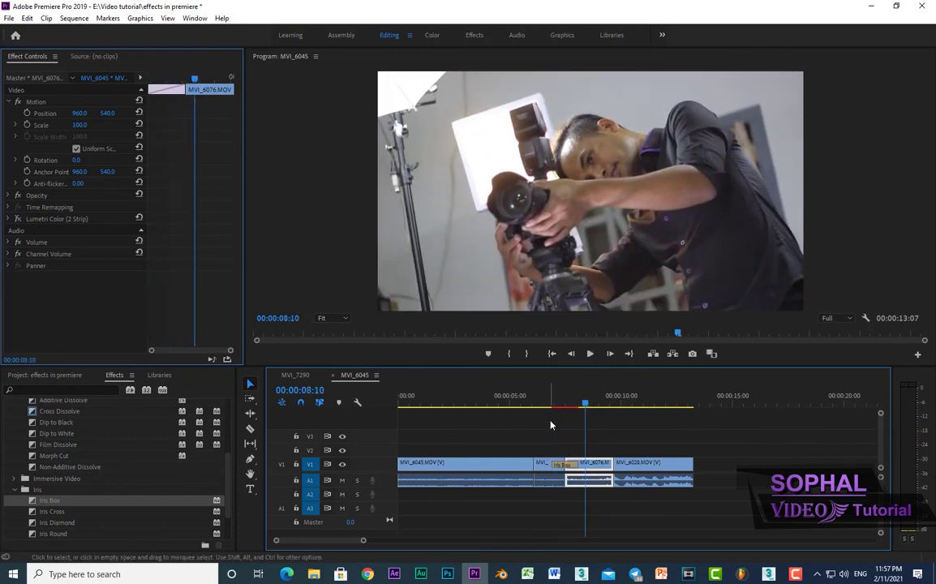
key("space")
left_click_drag(565, 407, 612, 413)
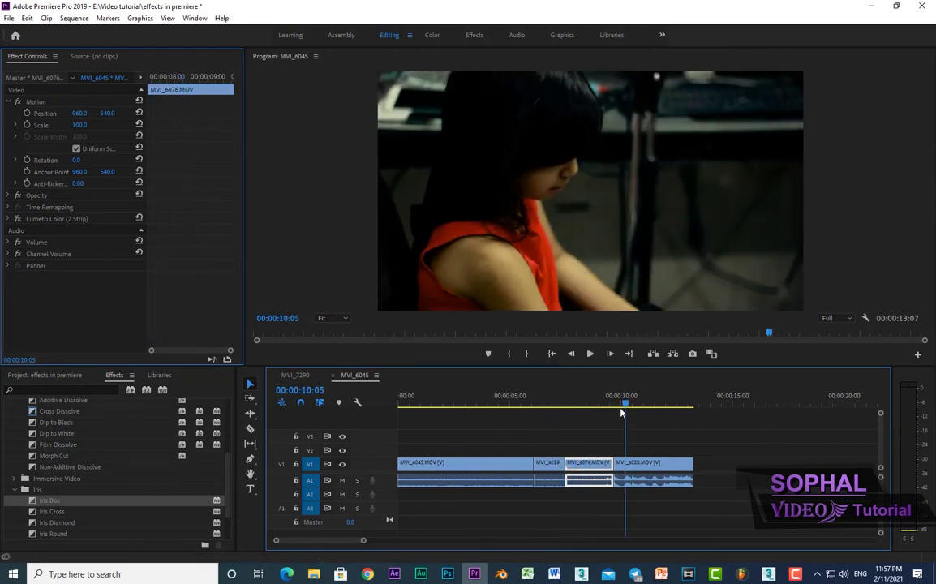
Put Page Peel on the cut after MVI_6076 and preview it
scroll(86, 503, "down", 2)
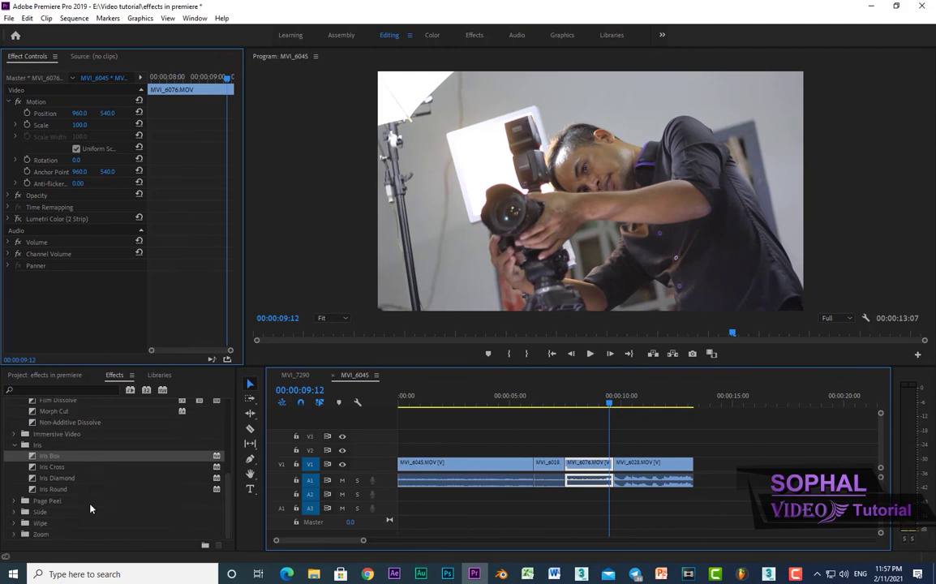
left_click(13, 500)
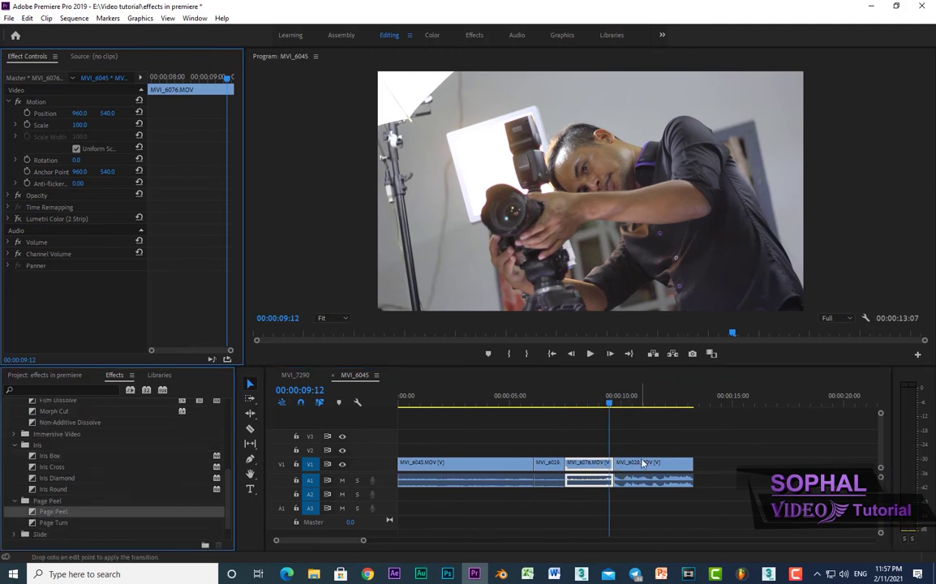
left_click_drag(53, 511, 614, 464)
left_click(597, 403)
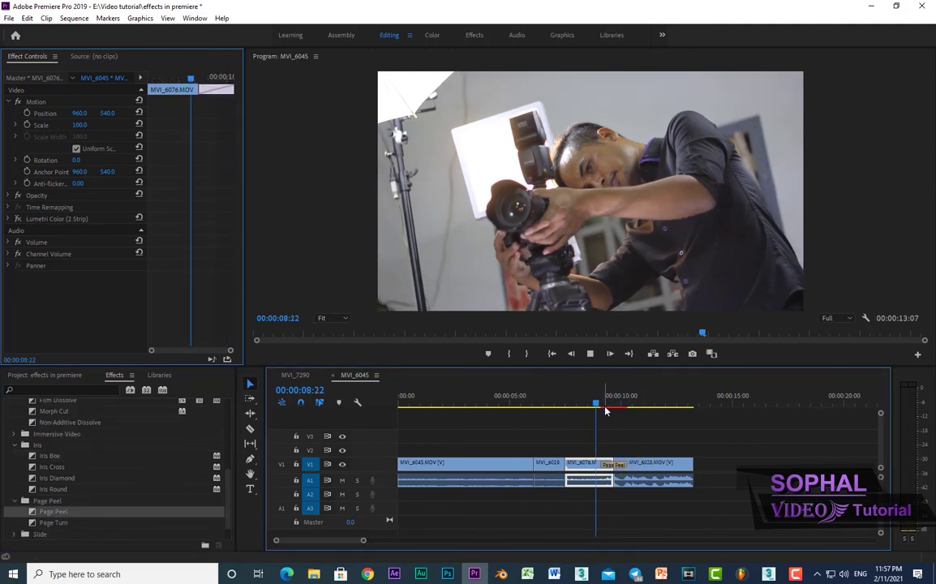
key("space")
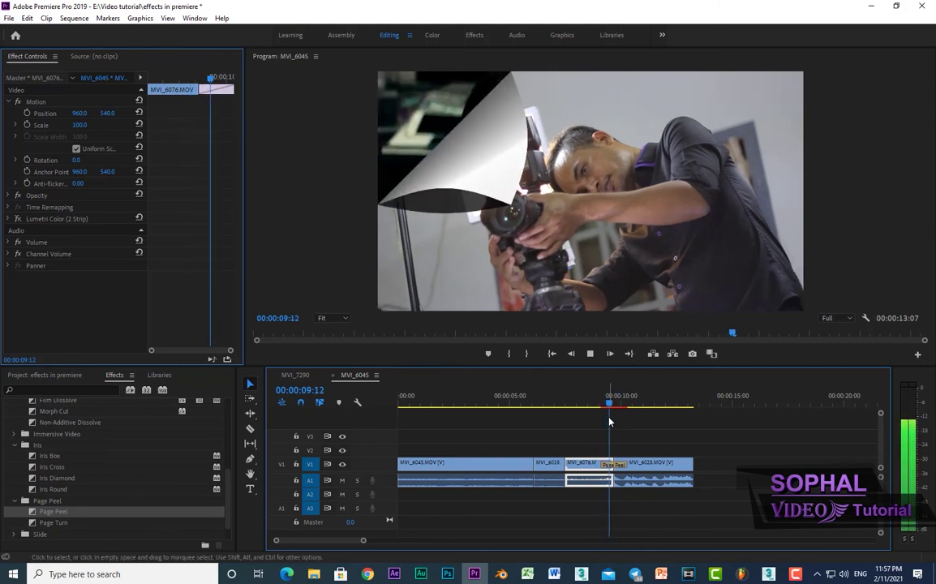
left_click(598, 404)
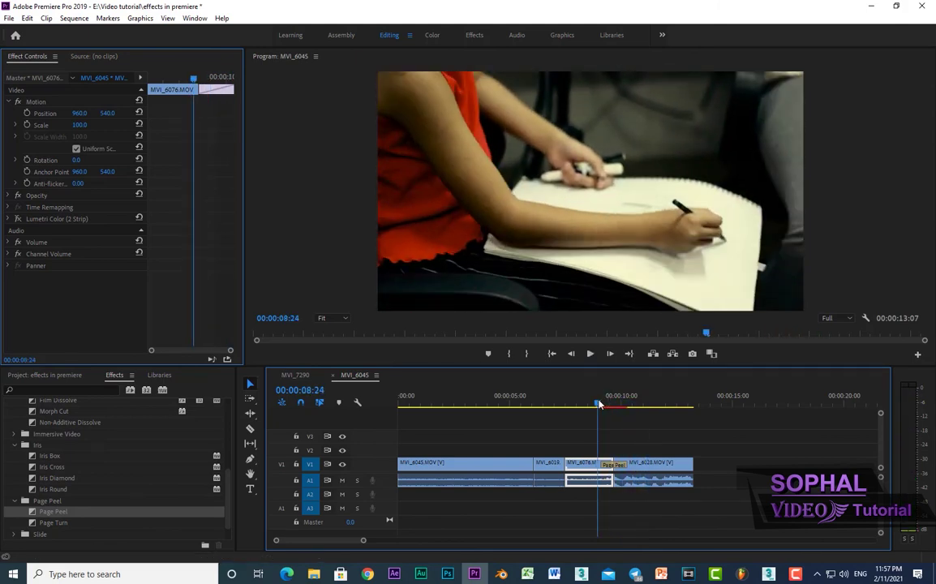
left_click(524, 399)
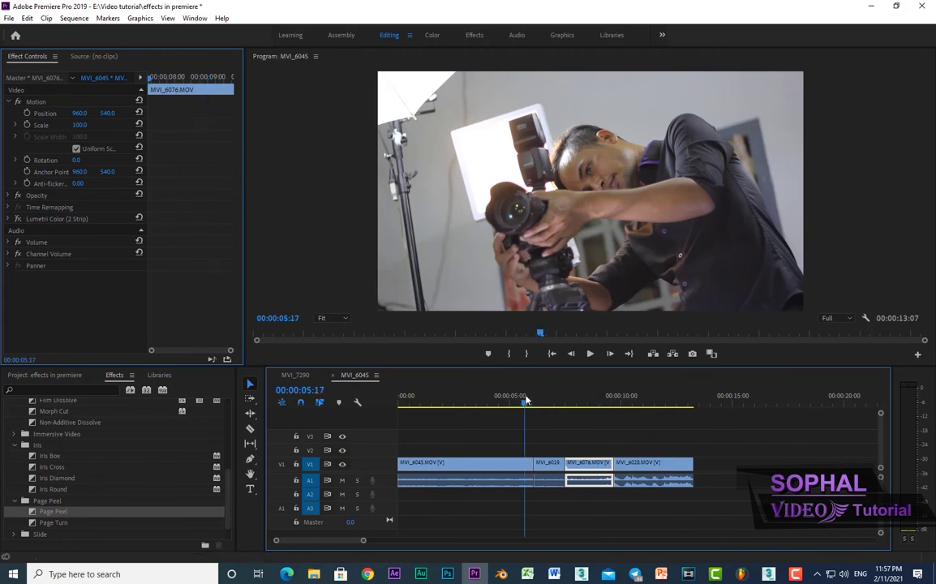
scroll(68, 526, "down", 1)
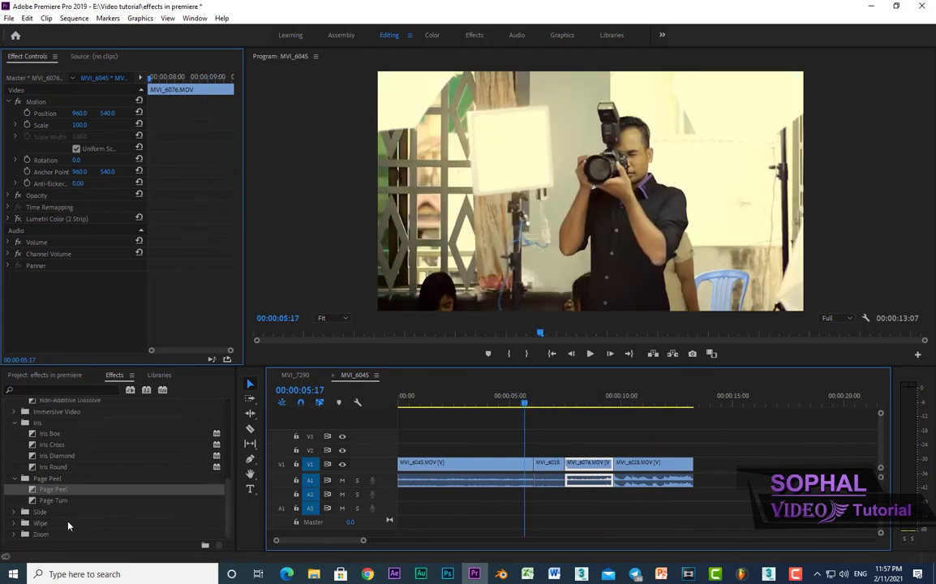
Put Slide > Band Slide on the cut after MVI_6045 and preview it
left_click(14, 512)
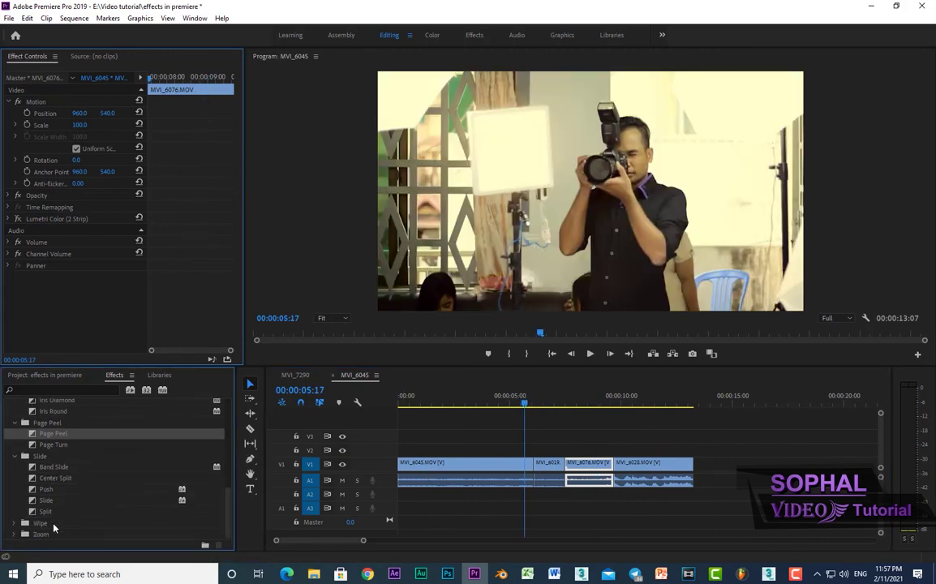
left_click_drag(59, 468, 534, 464)
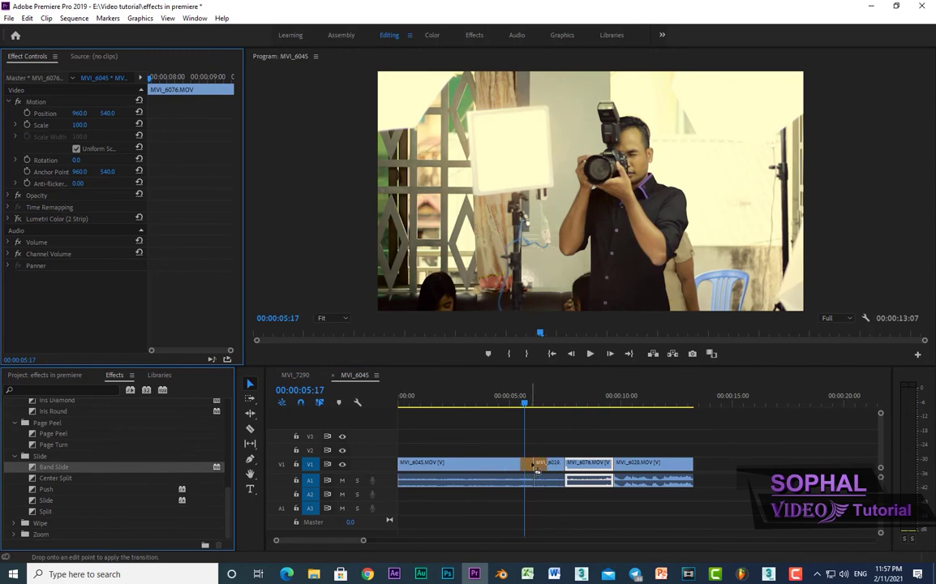
left_click(511, 400)
key("space")
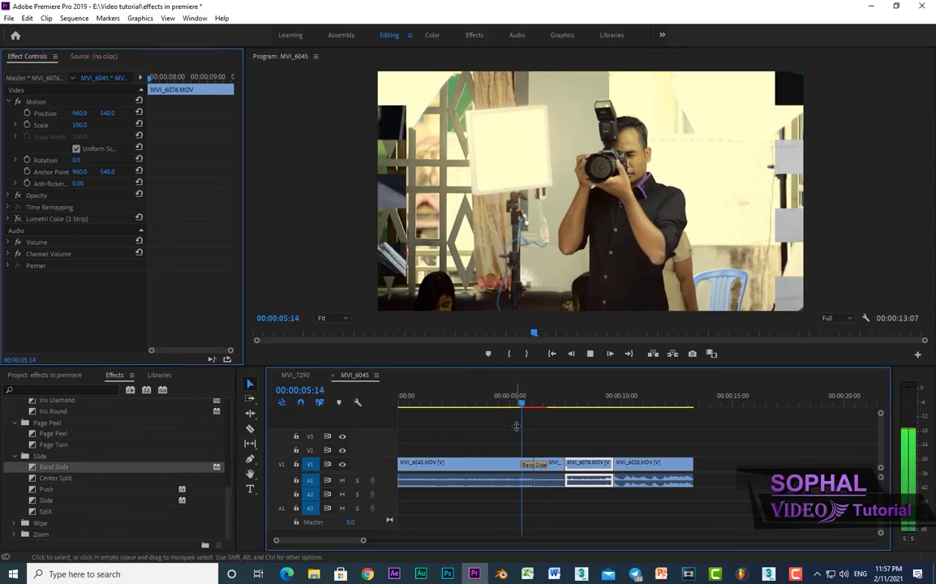
key("space")
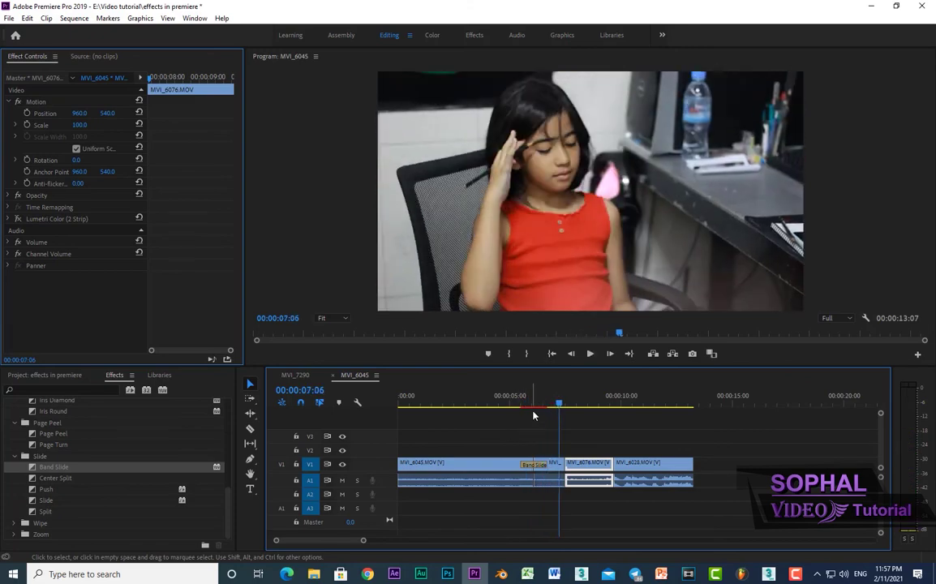
left_click_drag(536, 408, 523, 405)
Replace it with Zoom > Cross Zoom and preview the transition
left_click(548, 480)
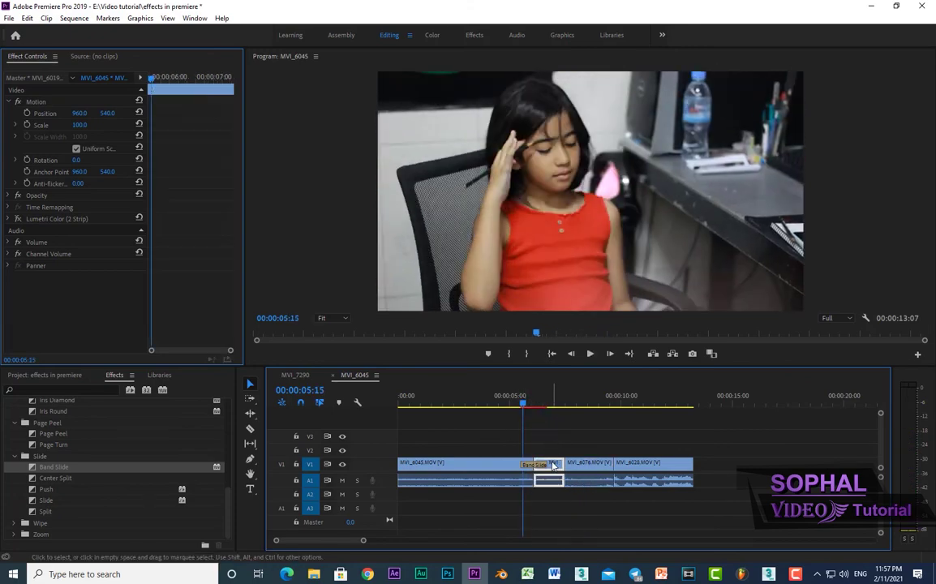
left_click(14, 523)
scroll(47, 512, "down", 1)
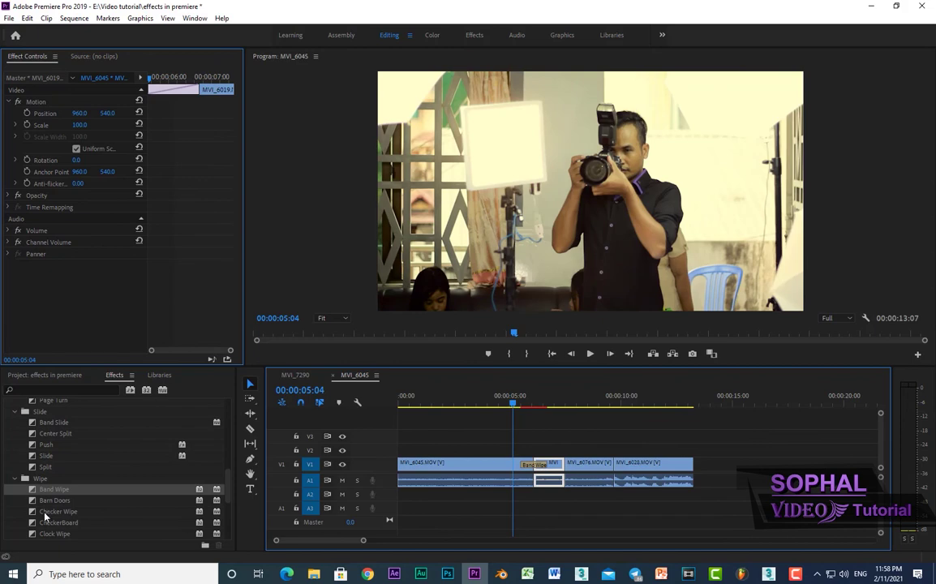
scroll(47, 516, "down", 1)
scroll(47, 516, "down", 3)
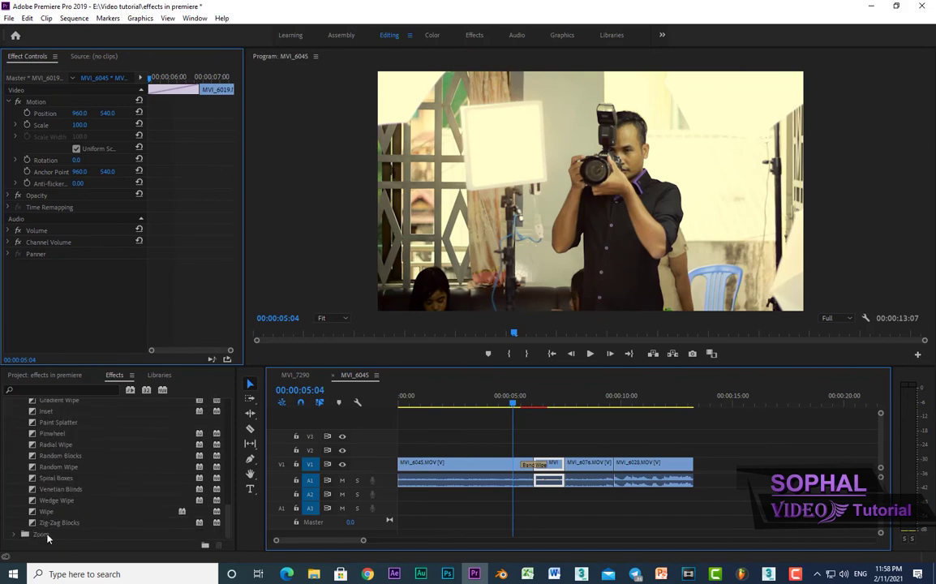
left_click(14, 536)
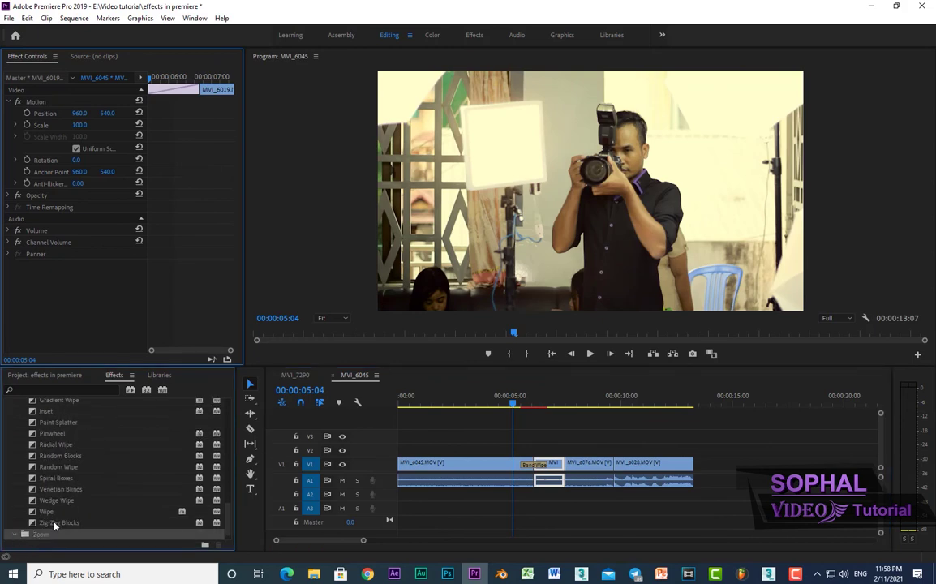
scroll(54, 527, "down", 1)
left_click_drag(55, 534, 533, 475)
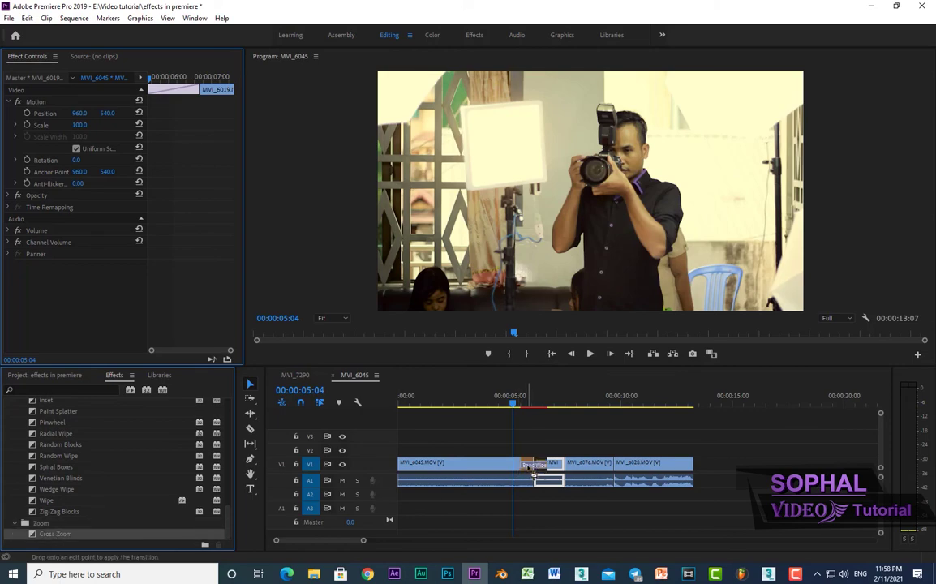
left_click(524, 404)
key("space")
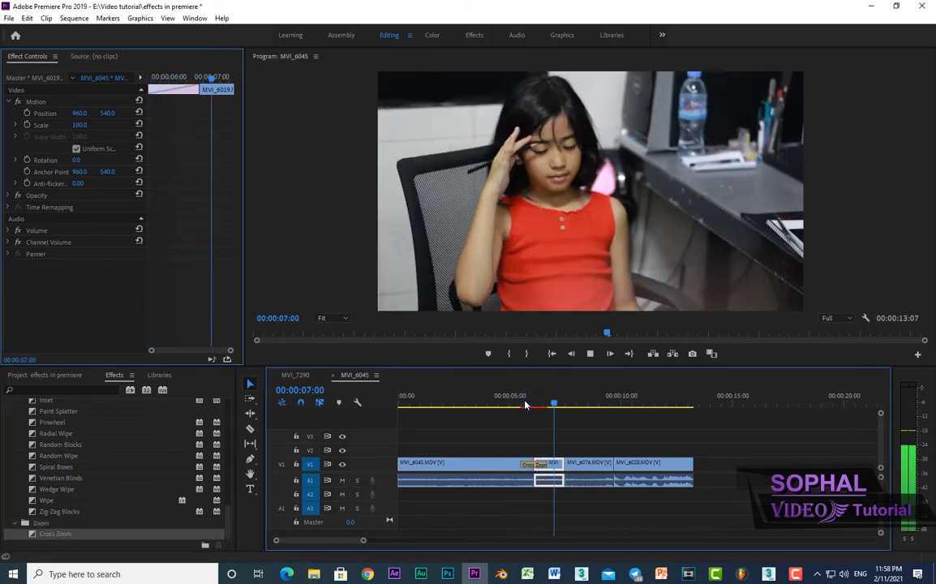
left_click(439, 403)
key("space")
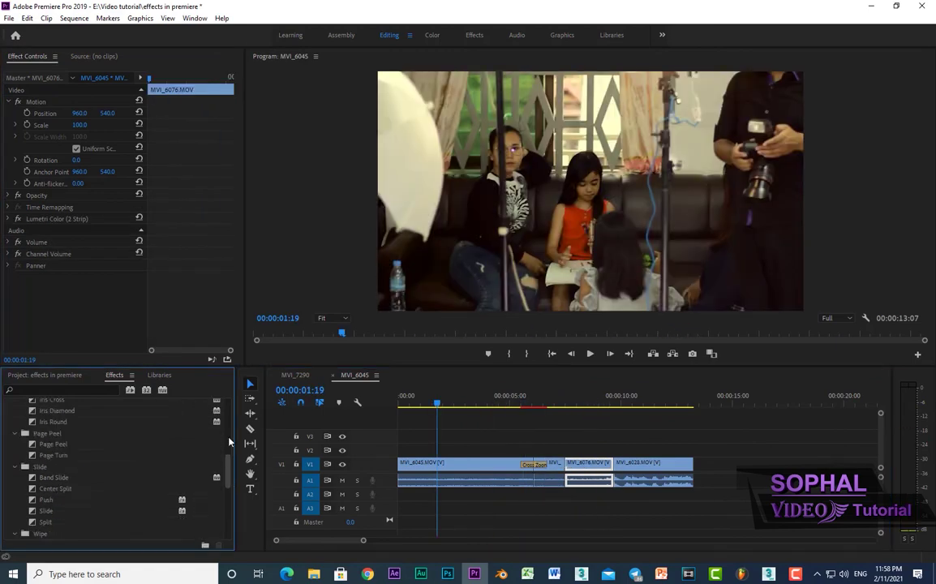
Collapse all the Effects panel folders
scroll(230, 443, "up", 10)
left_click(8, 460)
left_click(86, 335)
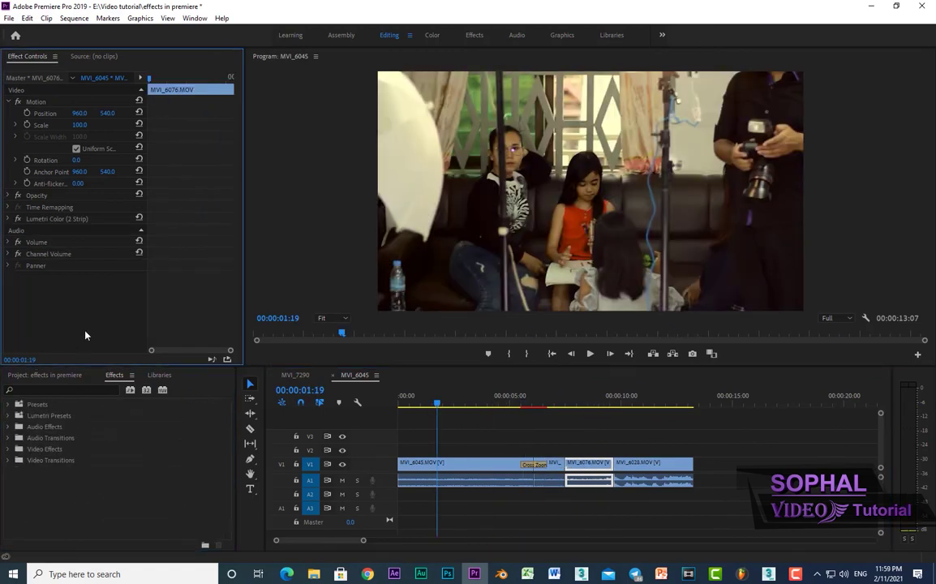